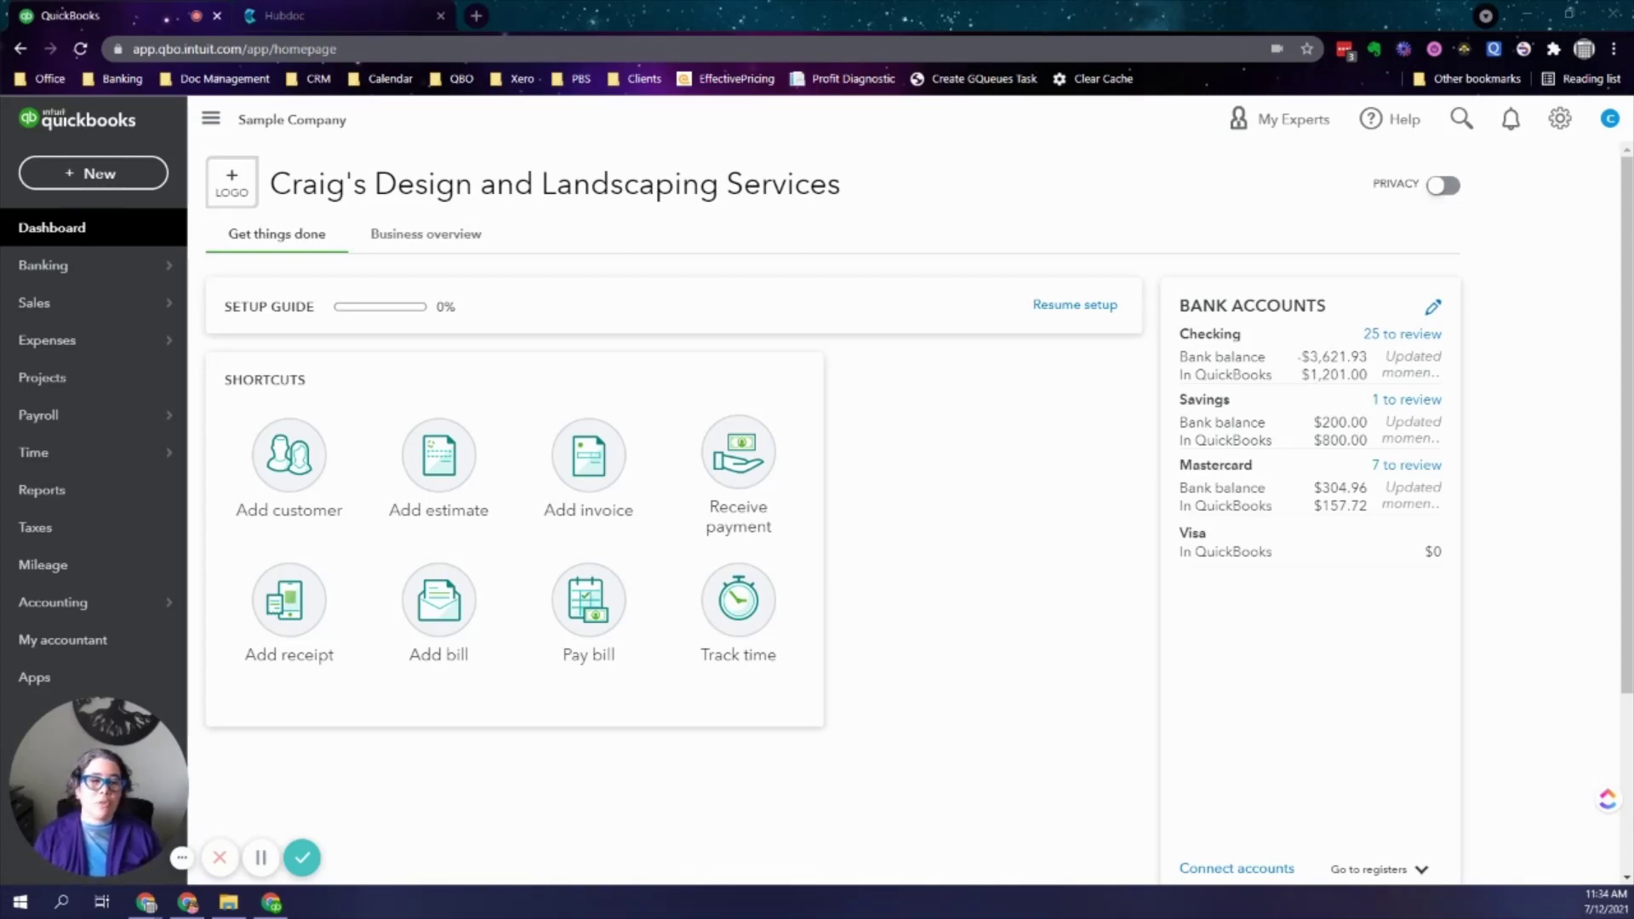
Step: Open the Banking page to review the Checking account's pending transactions
left_click(31, 269)
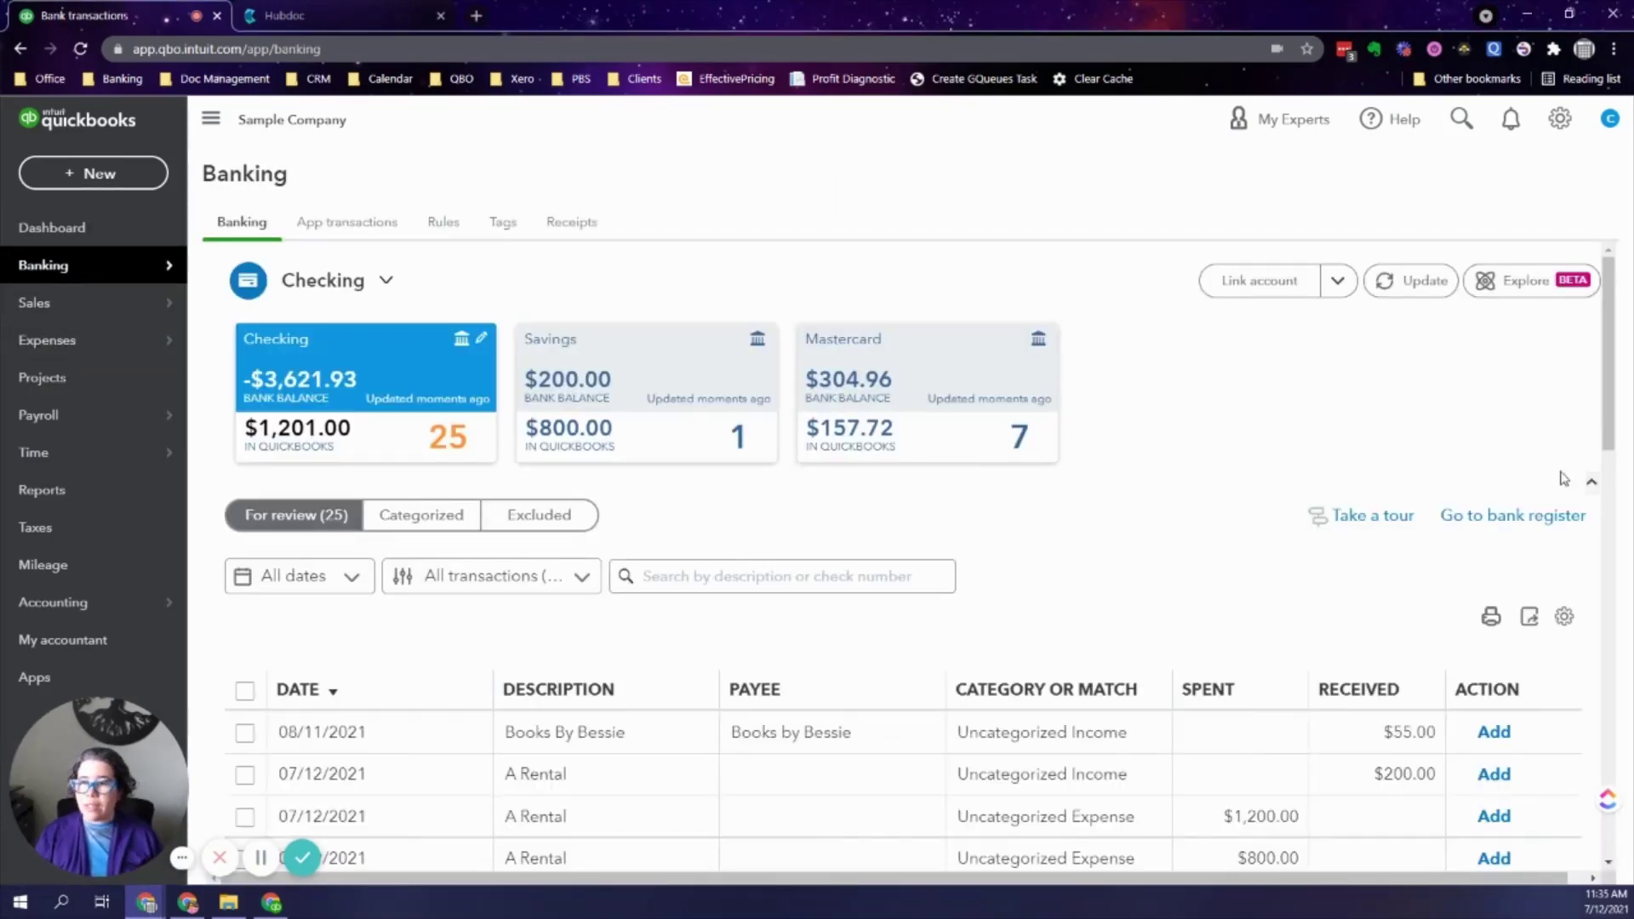
Step: Match the 06/16/2021 $868.15 deposit to Bill's Windsurf Shop's $875.00 sales receipt
scroll(1606, 421, "down", 5)
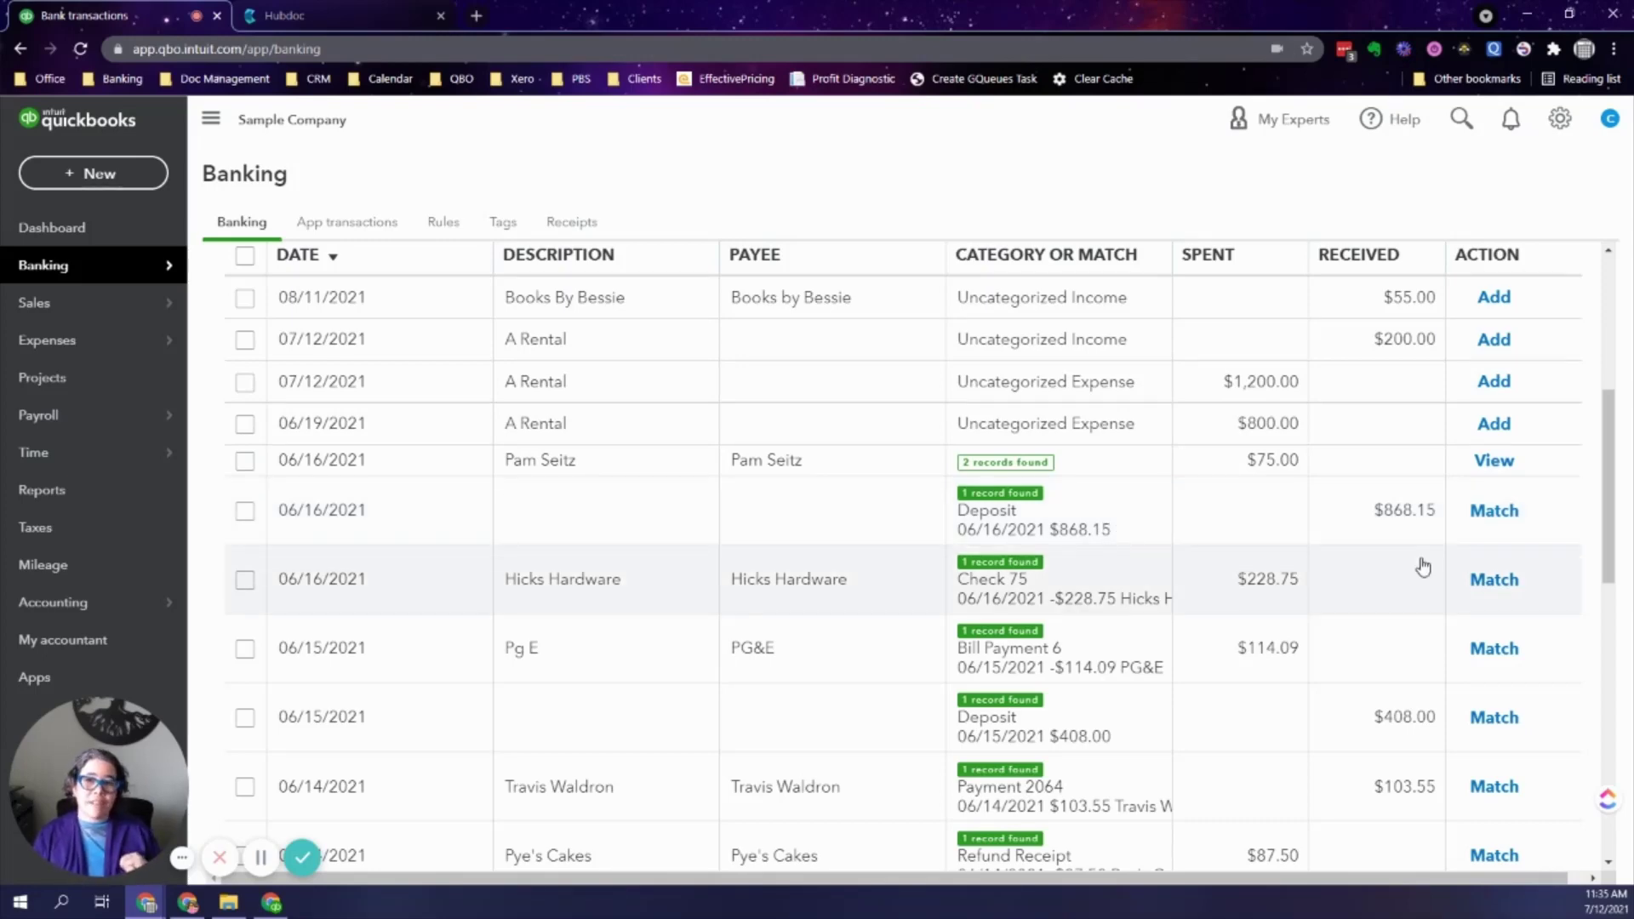
left_click(1129, 525)
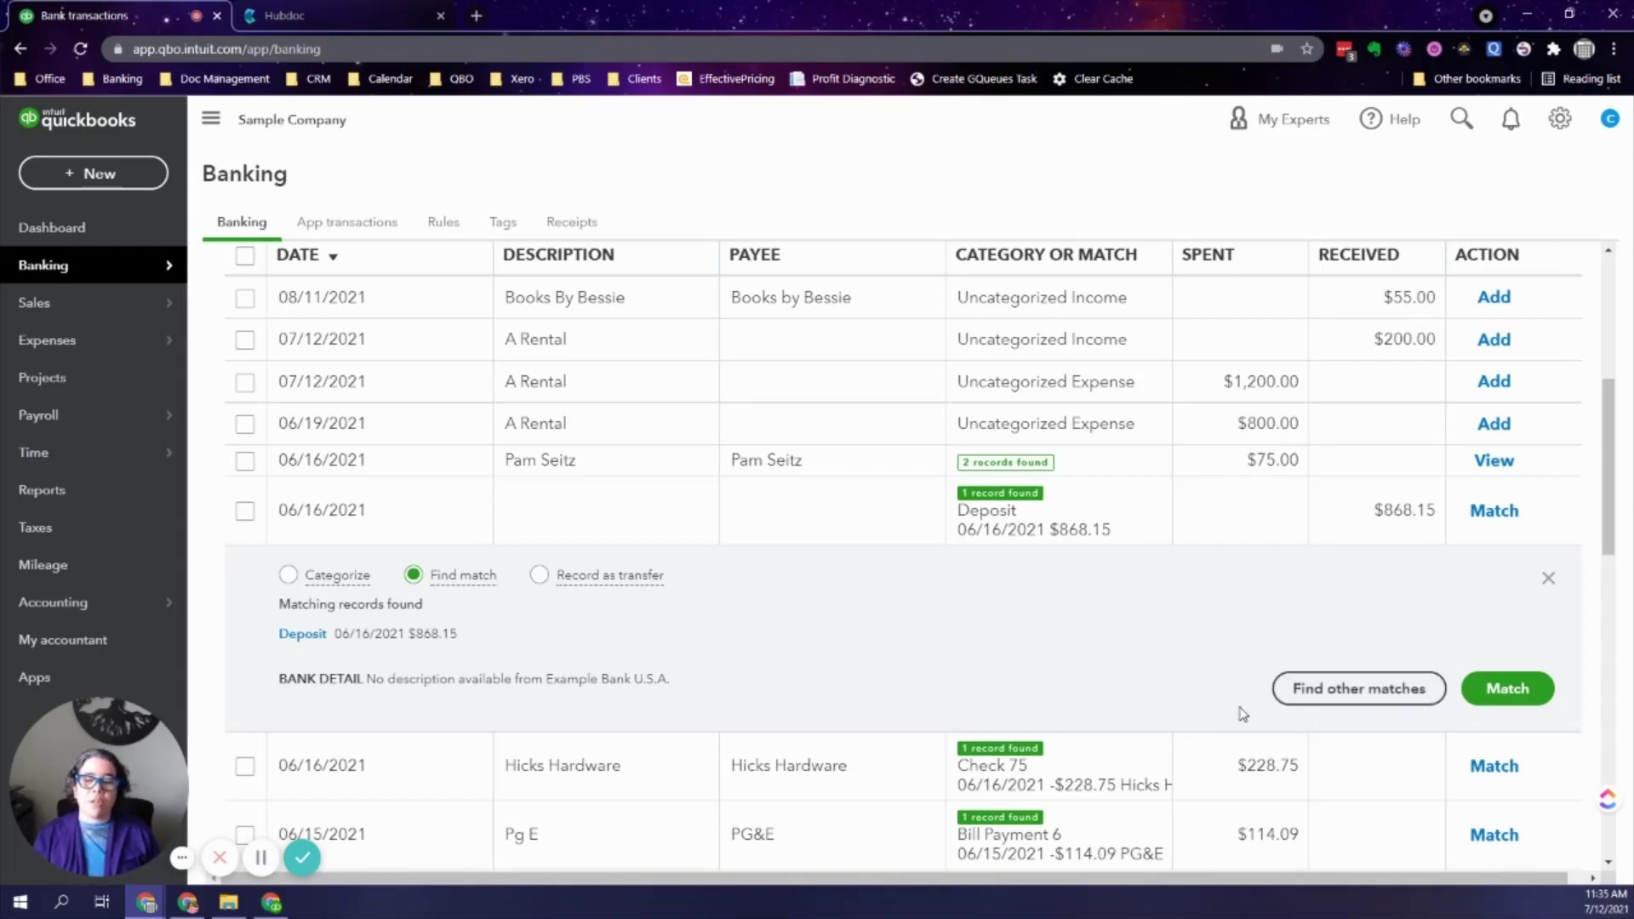
left_click(1308, 703)
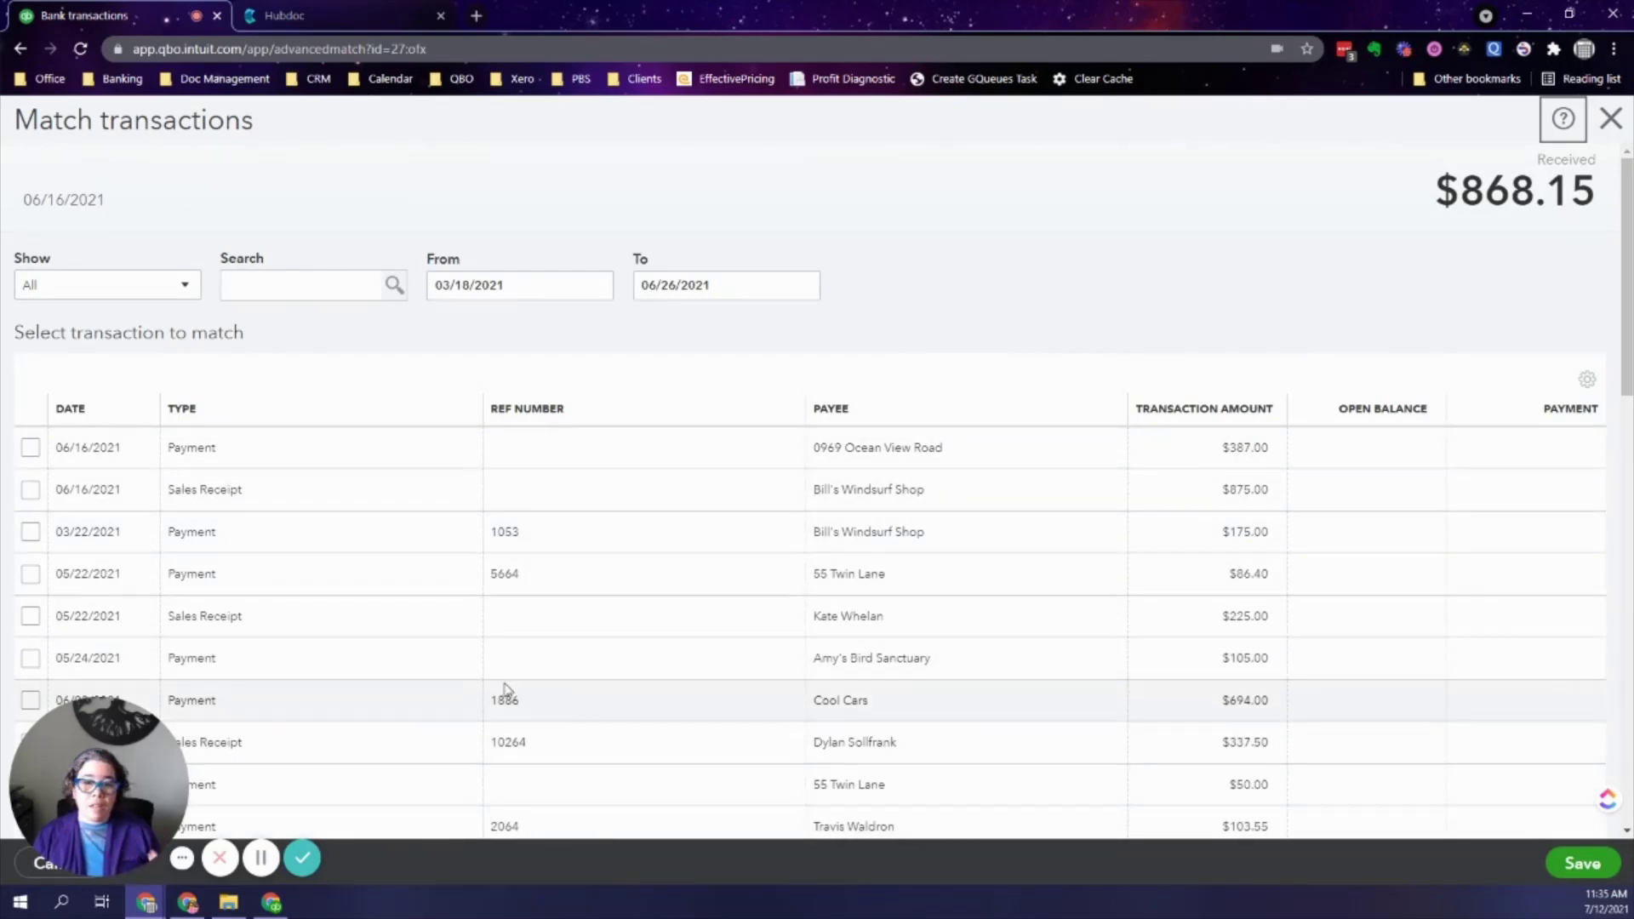
left_click(31, 491)
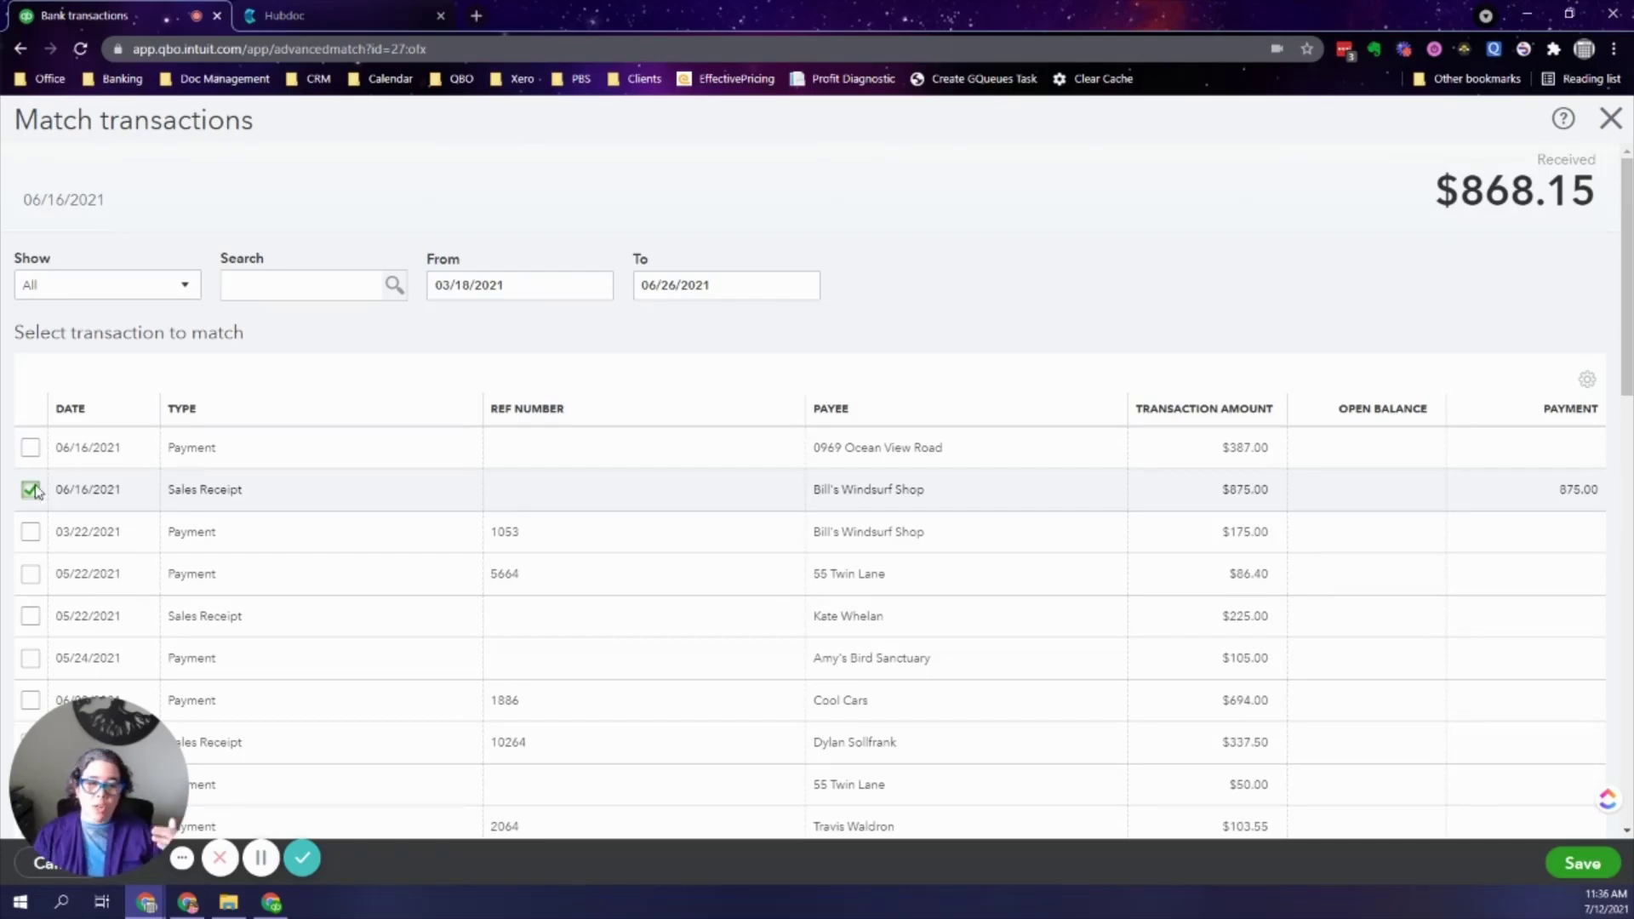
scroll(1626, 347, "down", 8)
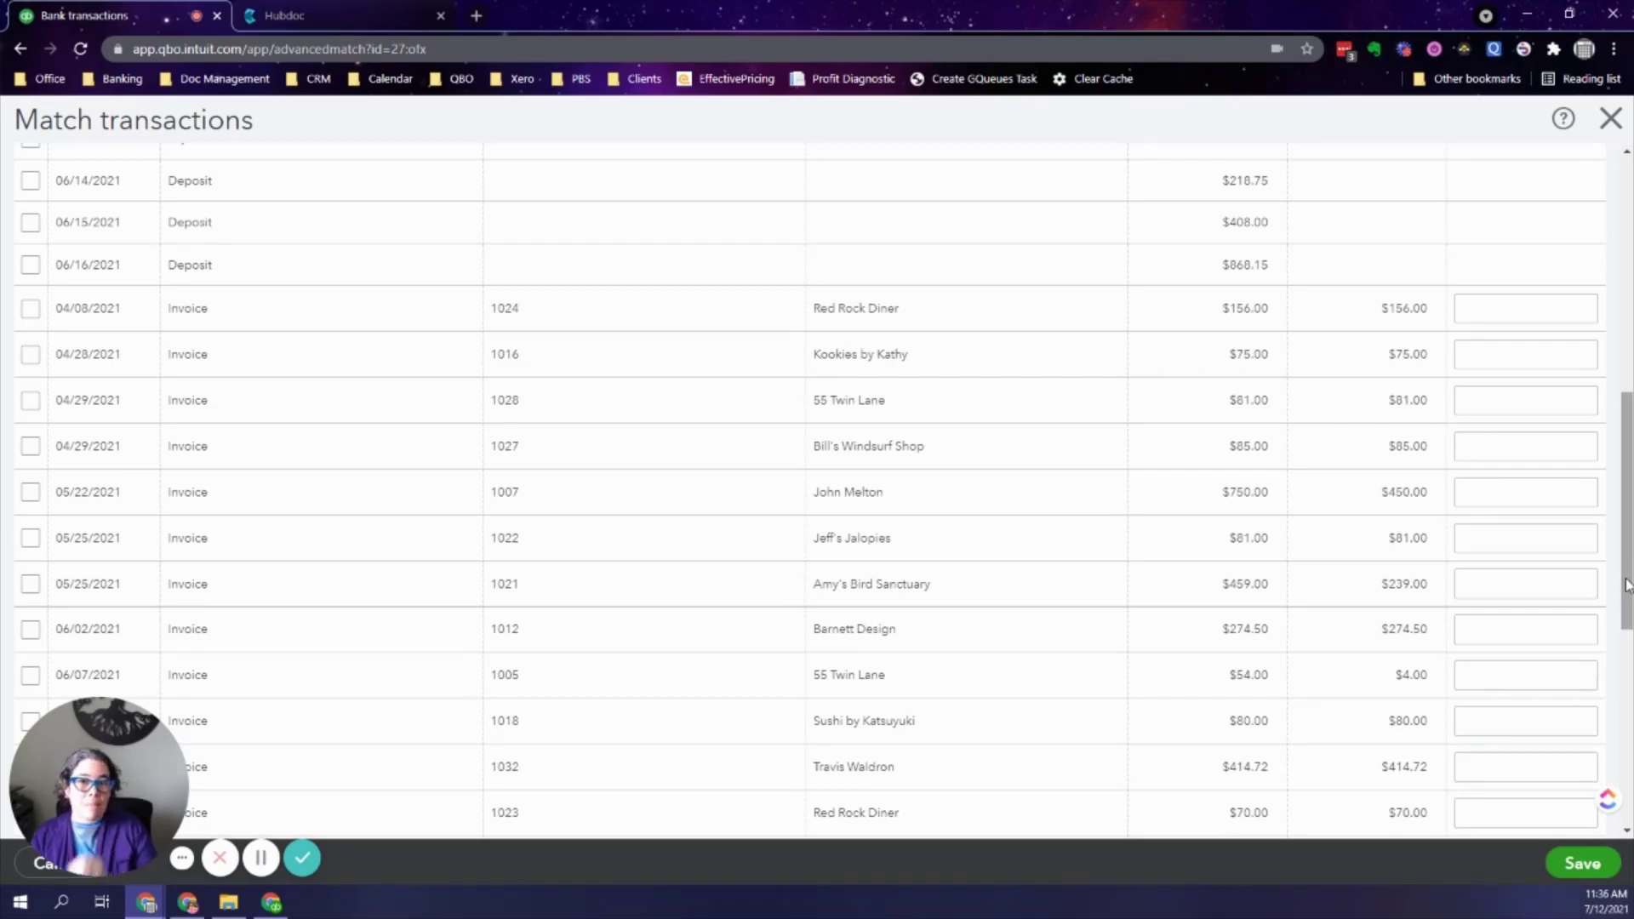
left_click_drag(1626, 584, 1626, 348)
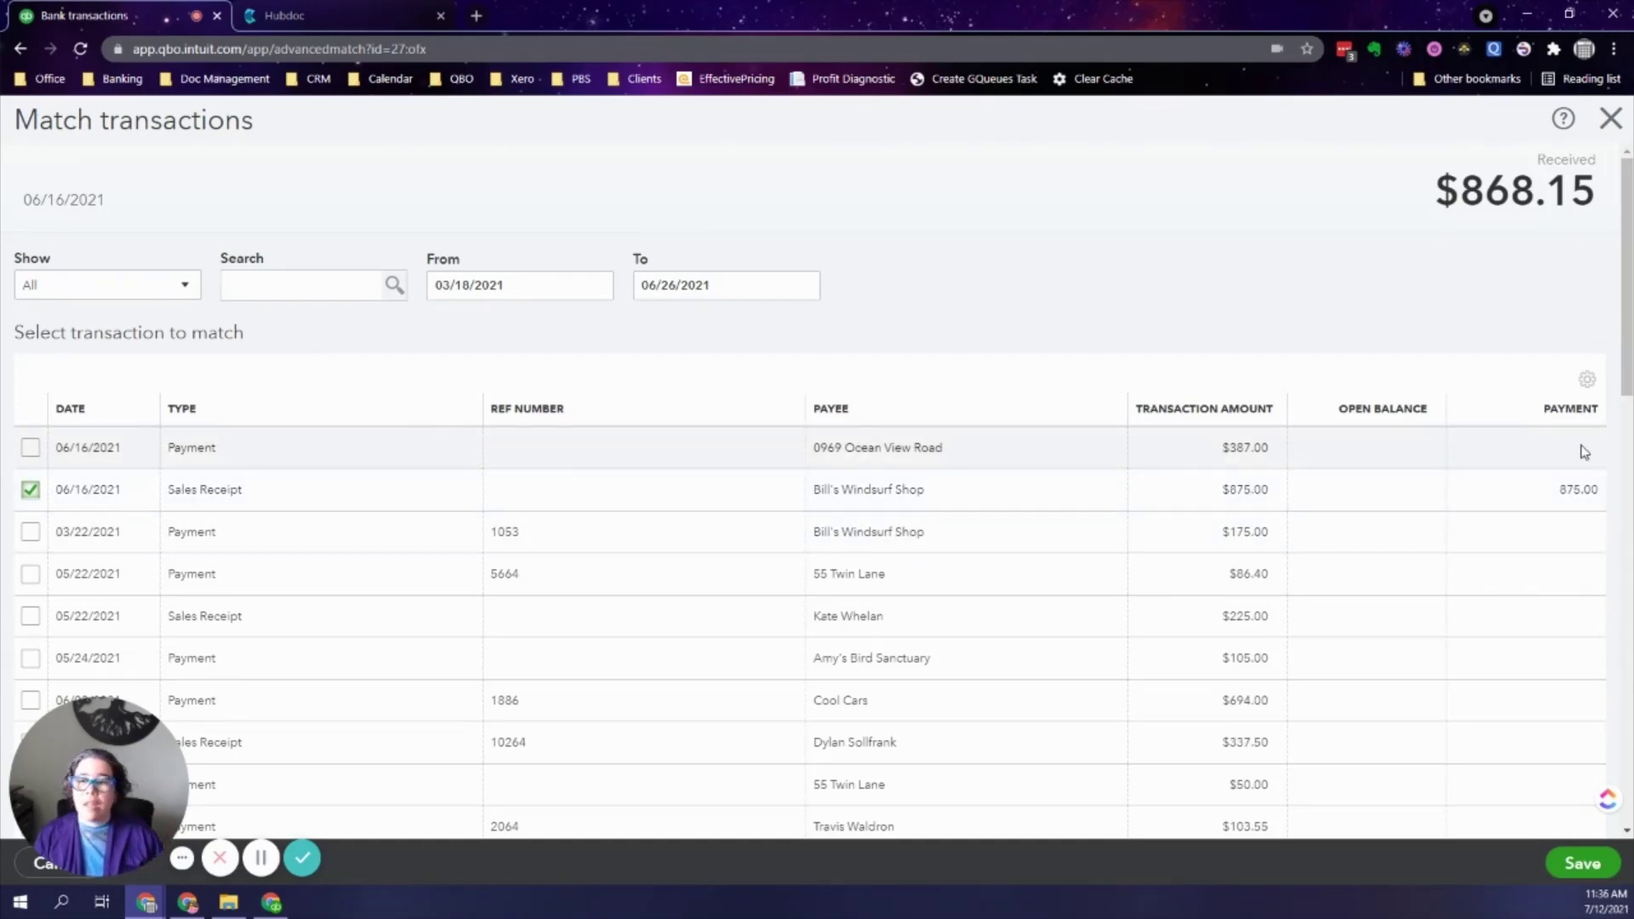
scroll(1626, 340, "down", 1)
scroll(818, 491, "down", 15)
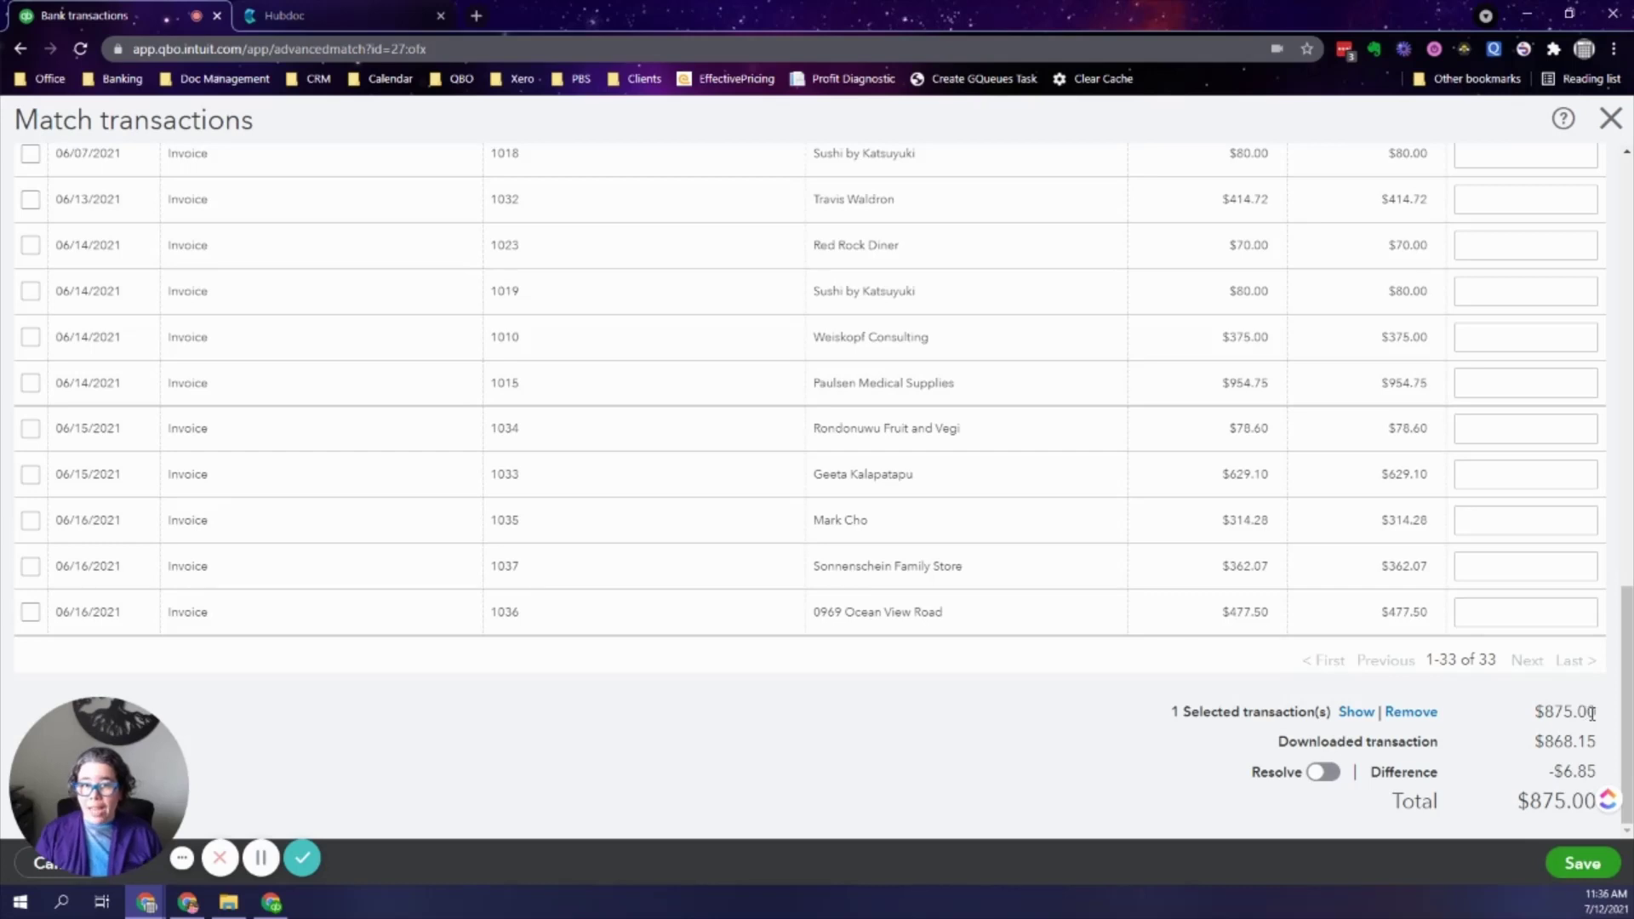
Step: Turn on Resolve and add Stripe as a new vendor payee on the resolving line
left_click(1325, 773)
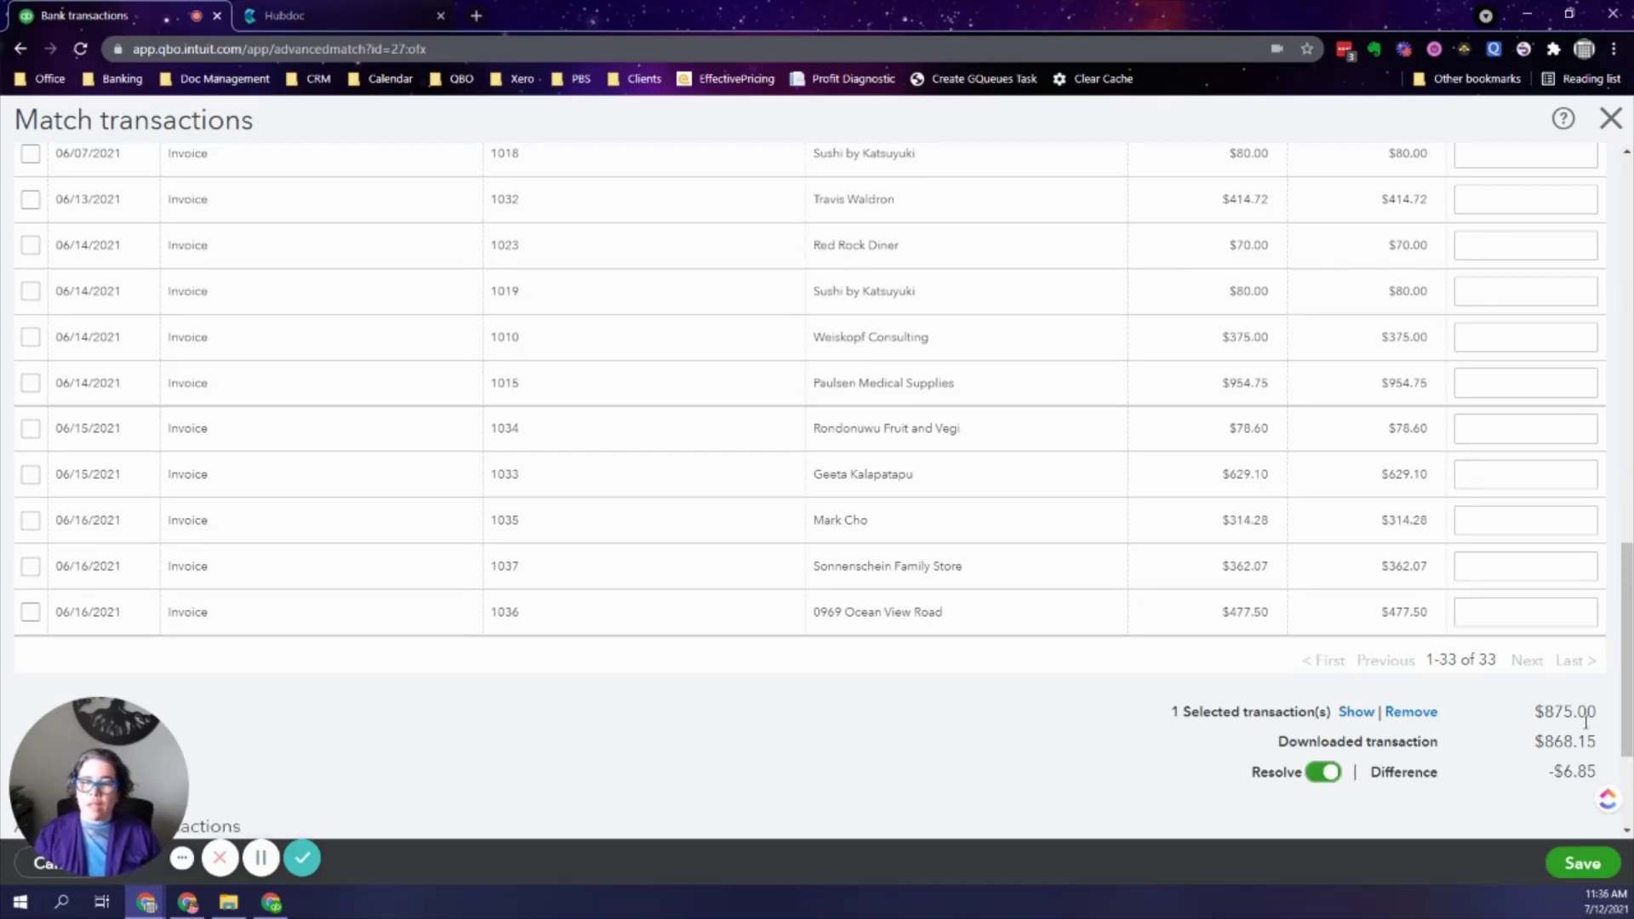
scroll(1627, 784, "down", 2)
scroll(1627, 785, "down", 1)
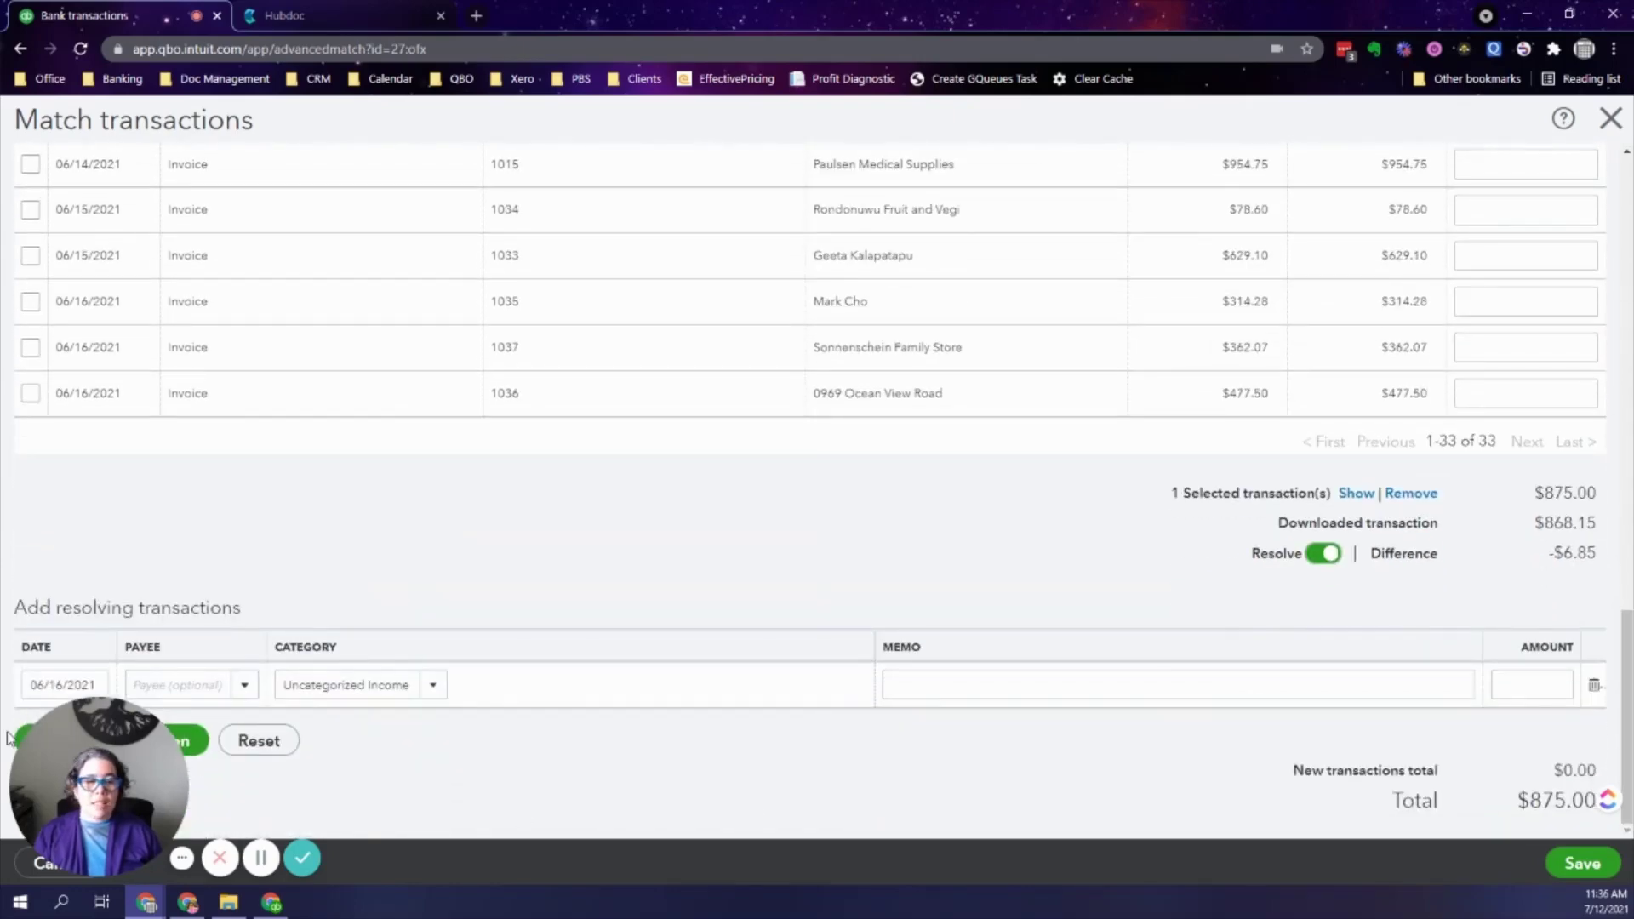
left_click(189, 688)
type("Stripe")
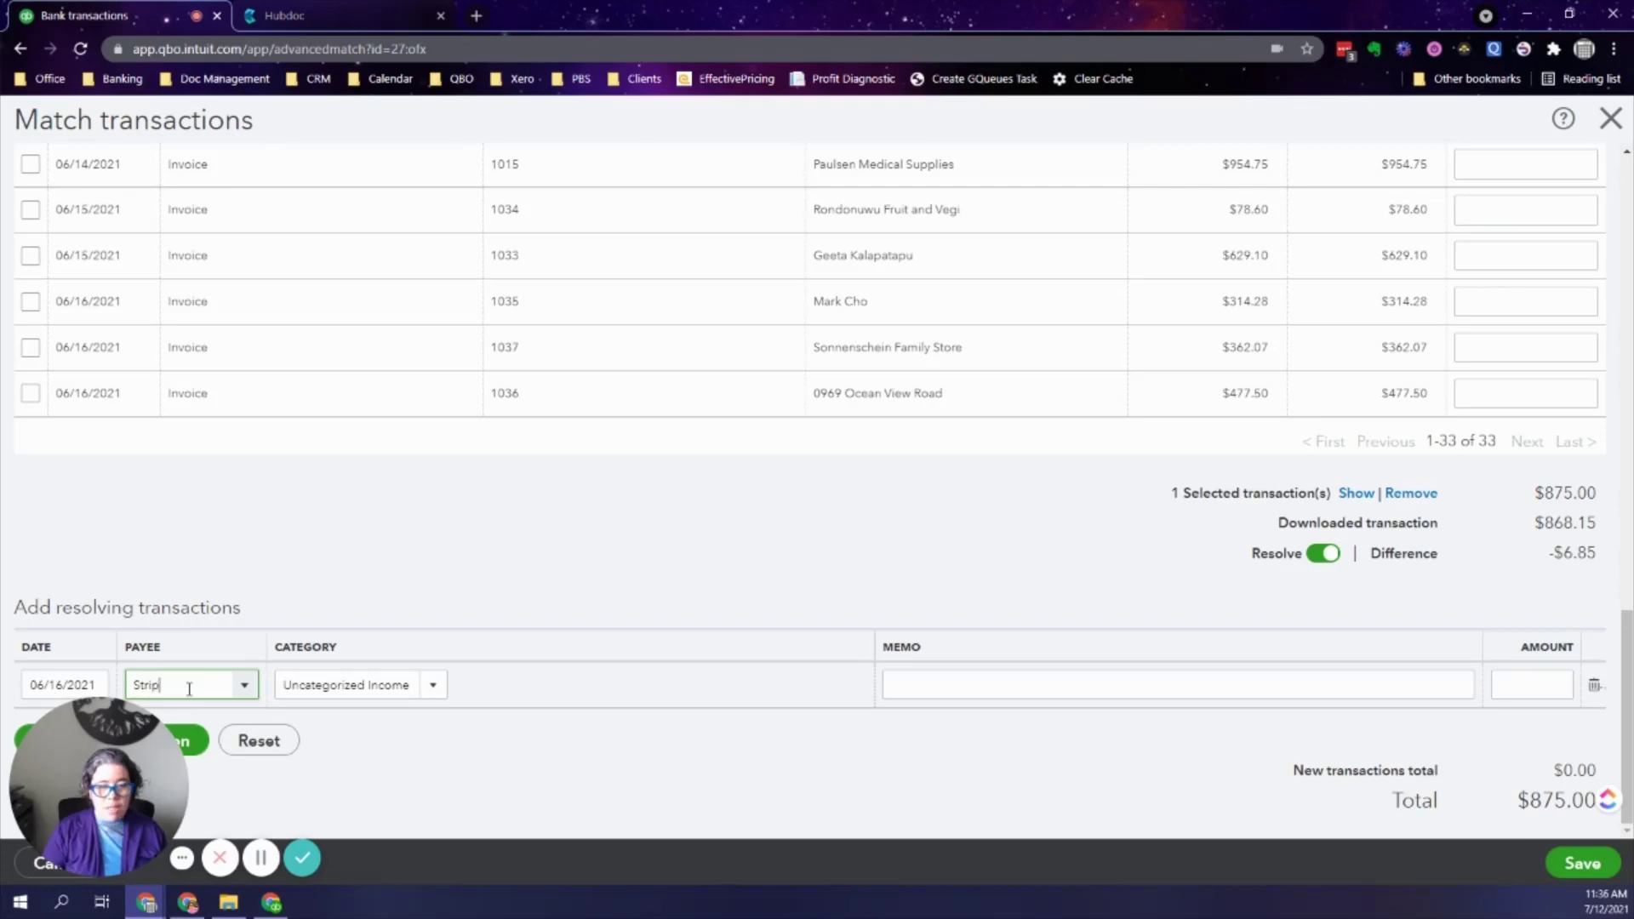
left_click(197, 718)
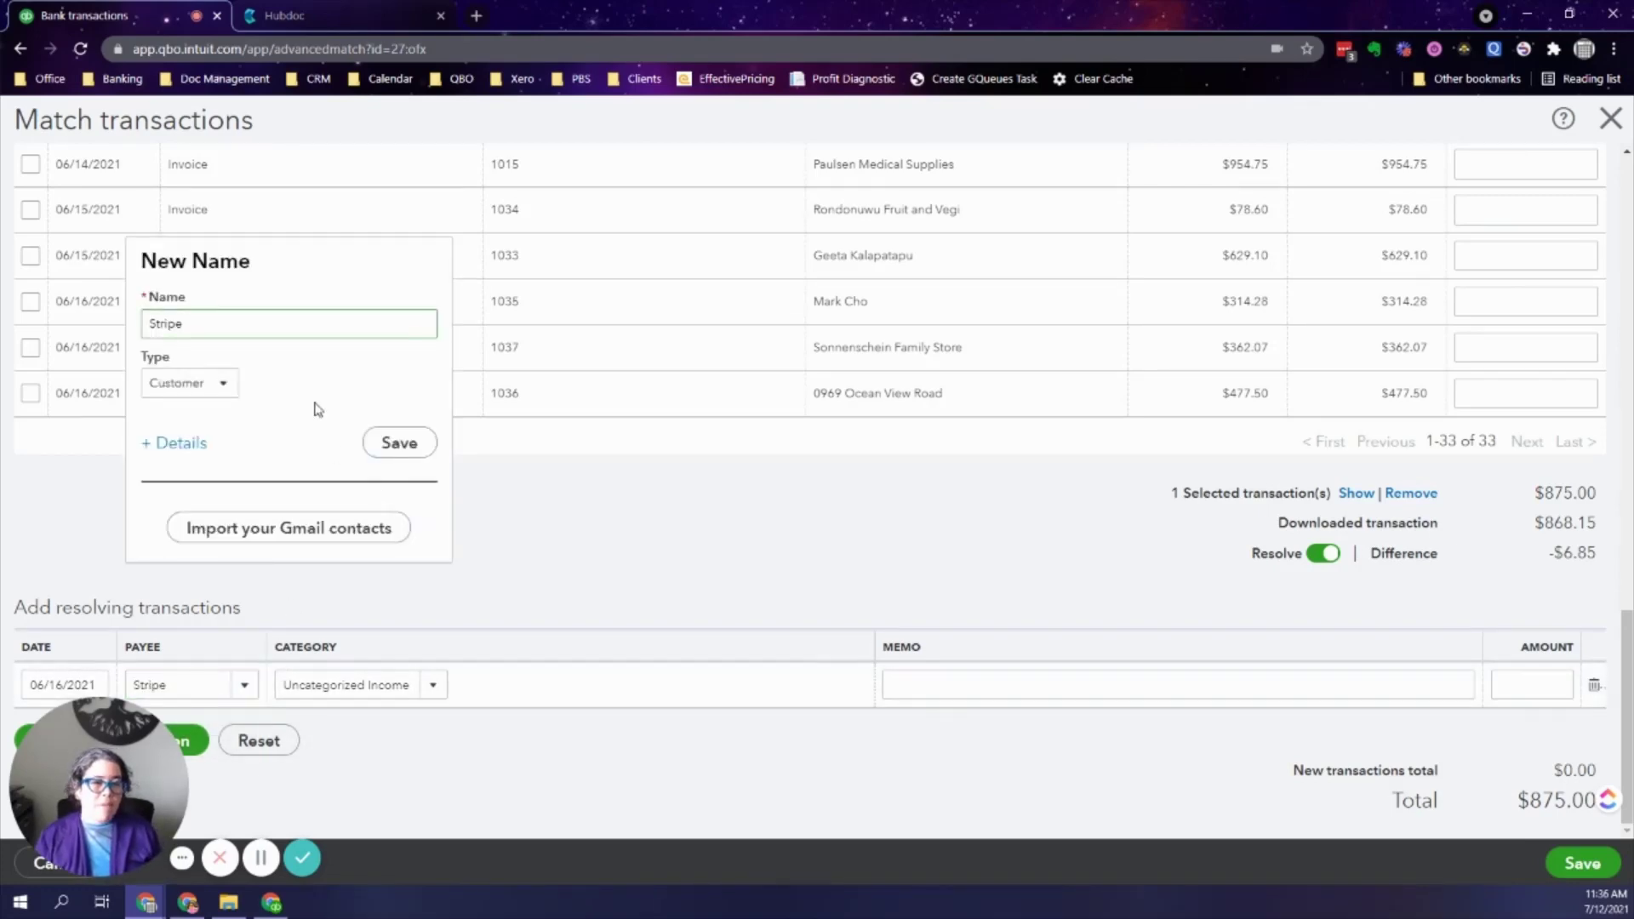
left_click(223, 385)
left_click(202, 453)
left_click(396, 443)
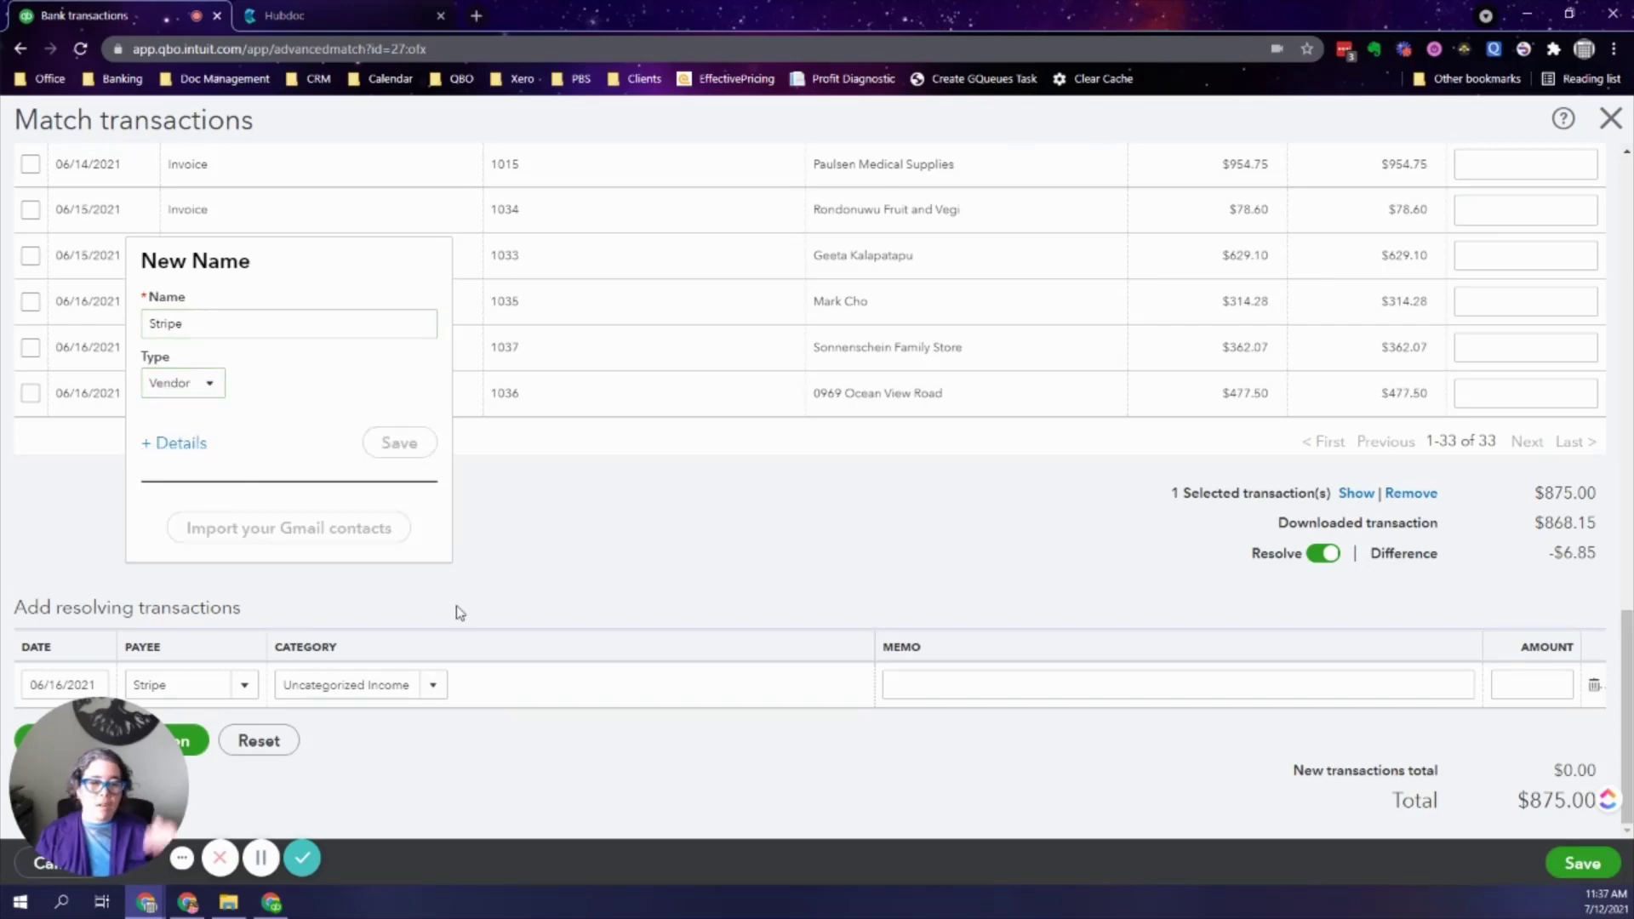
left_click(371, 694)
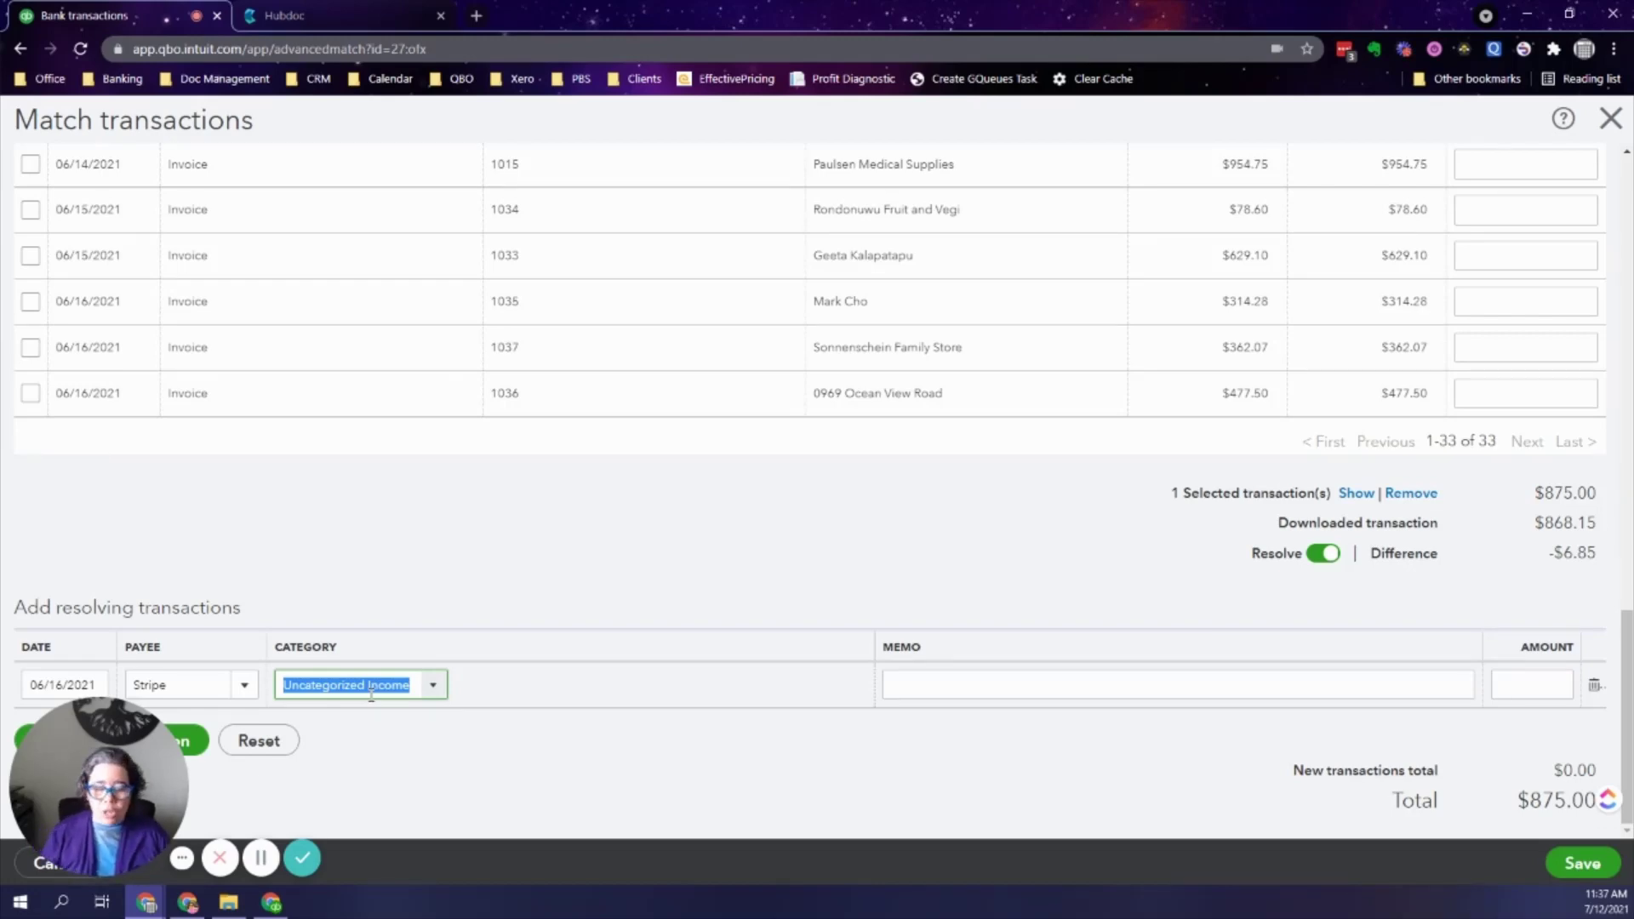
Step: Create a Merchant Fees expense account, detail type Bank Charges, as the resolving line's category
type("Merchant")
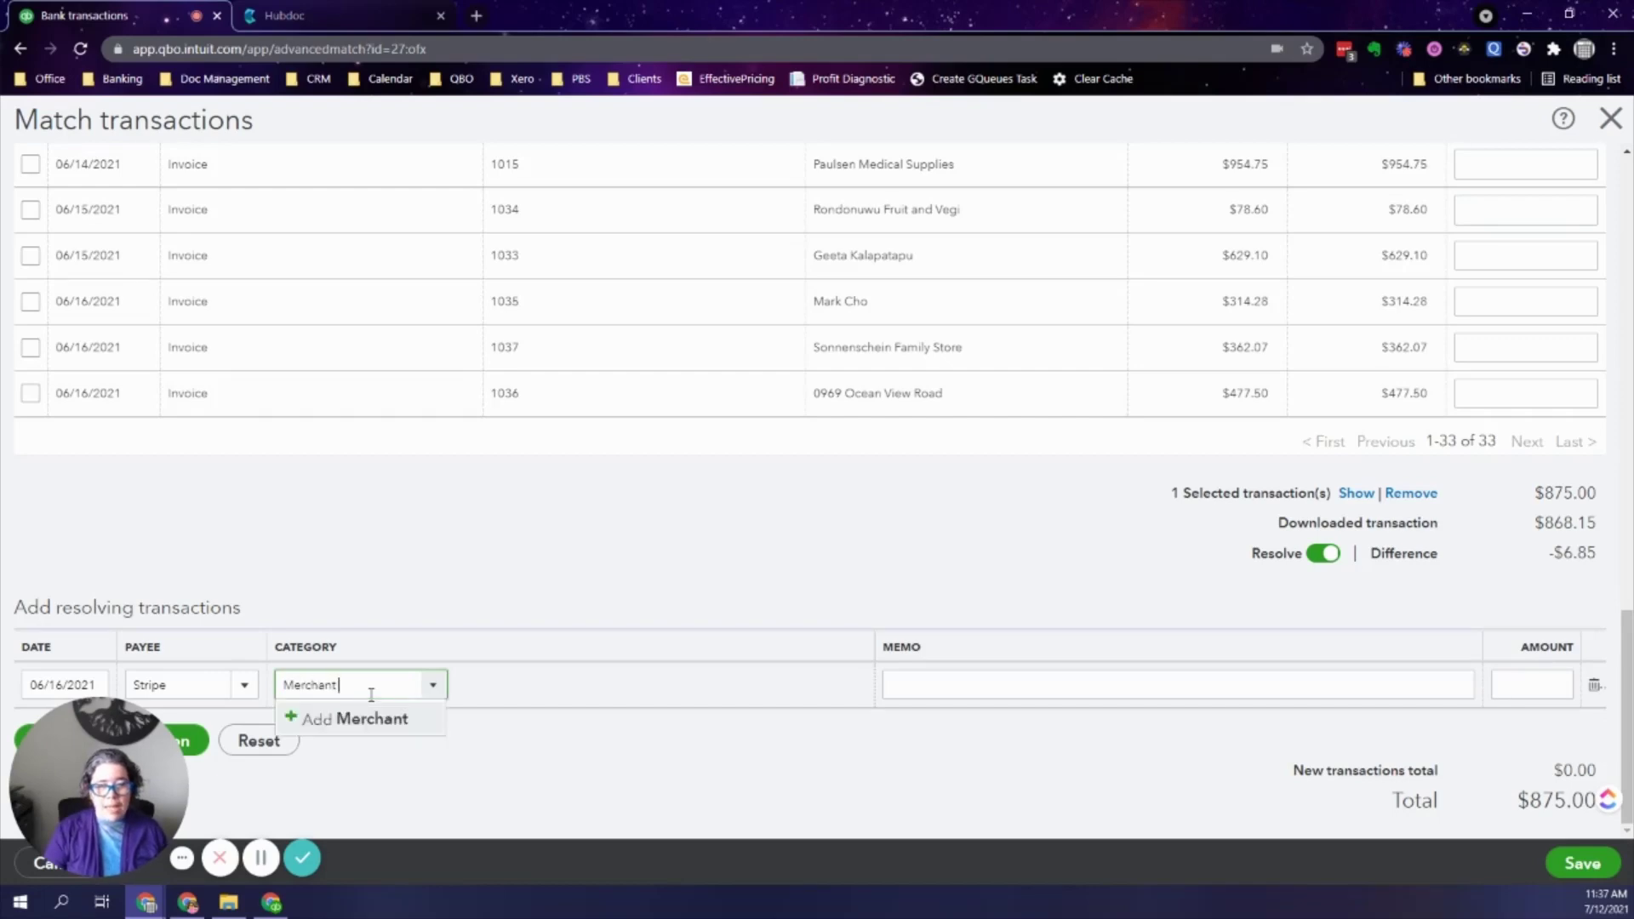
type(" Fees")
key("Return")
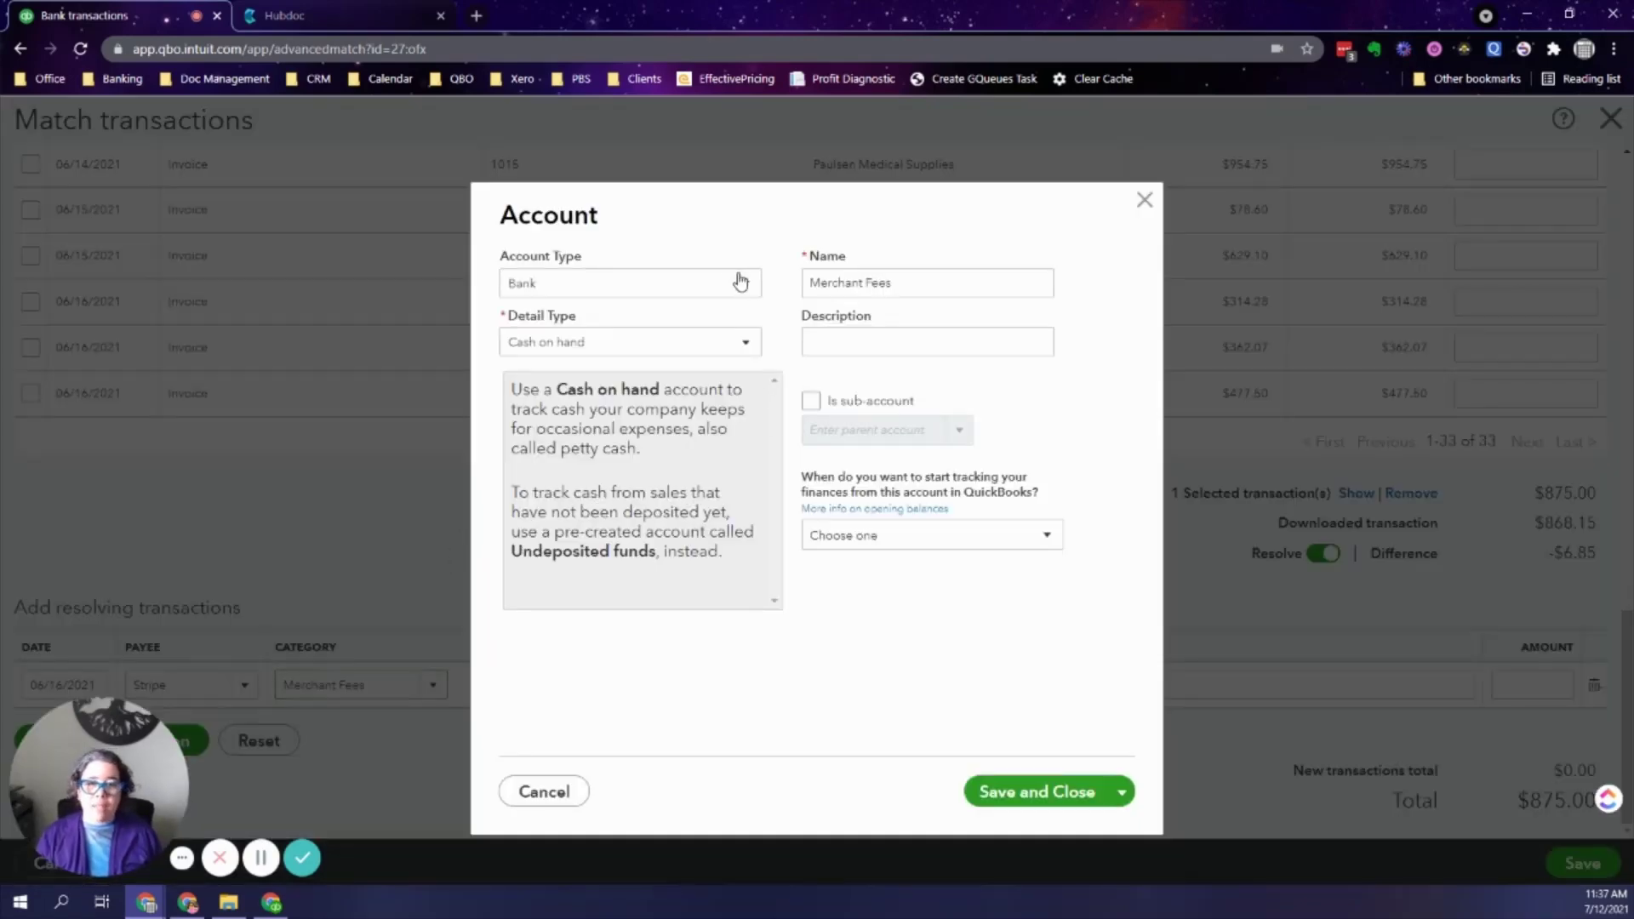
left_click(737, 281)
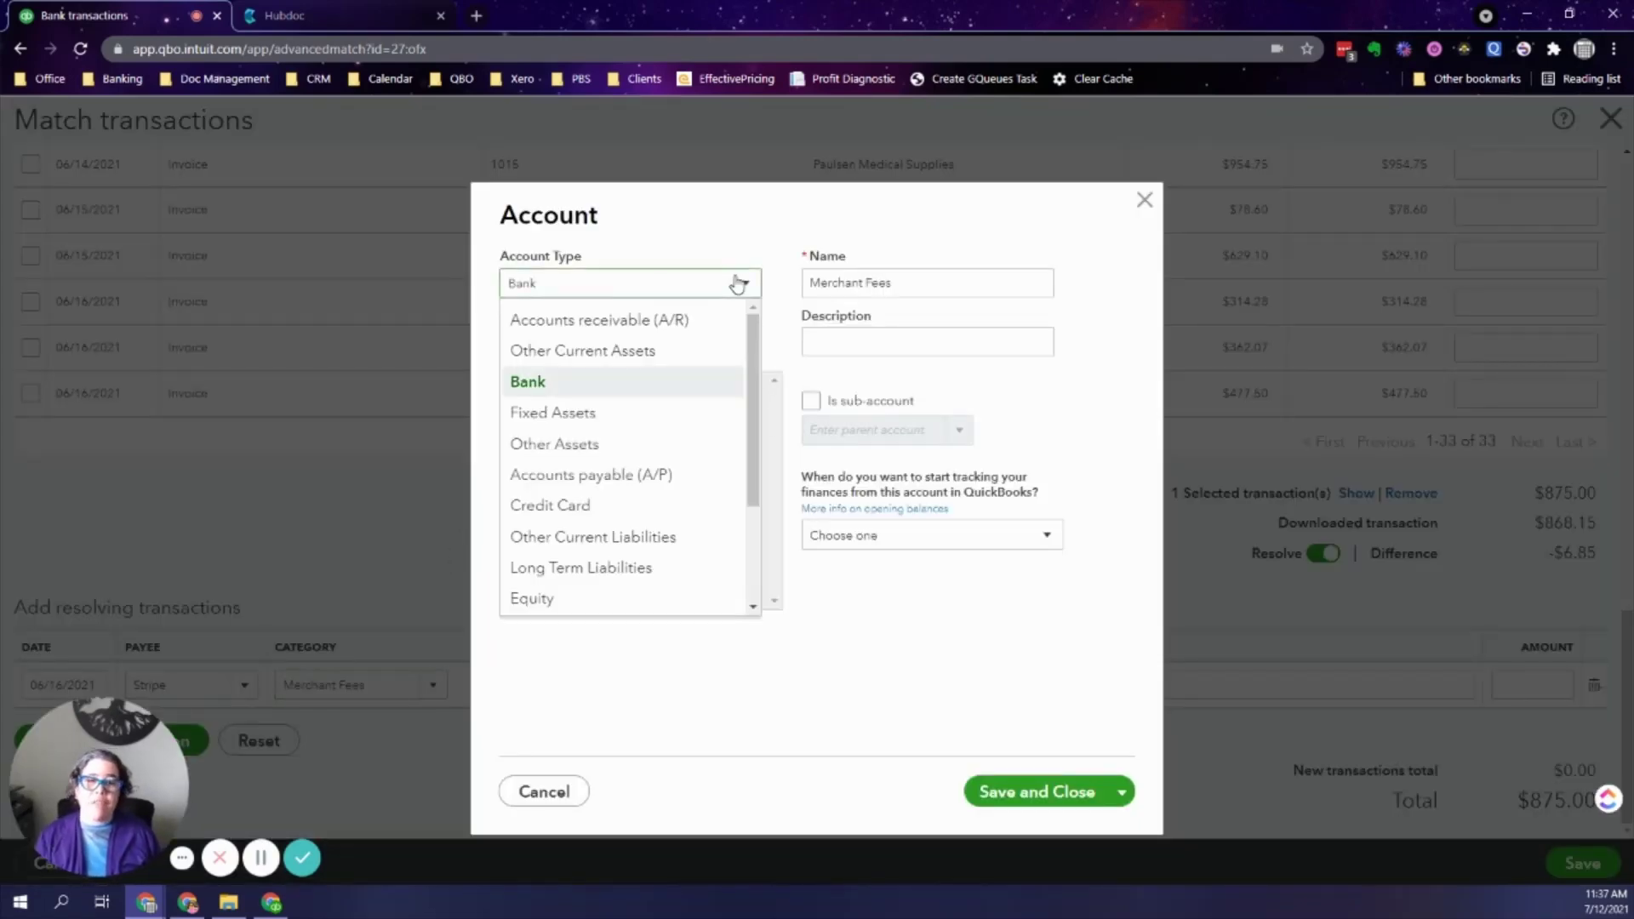
left_click_drag(754, 452, 747, 570)
left_click(671, 568)
left_click(693, 347)
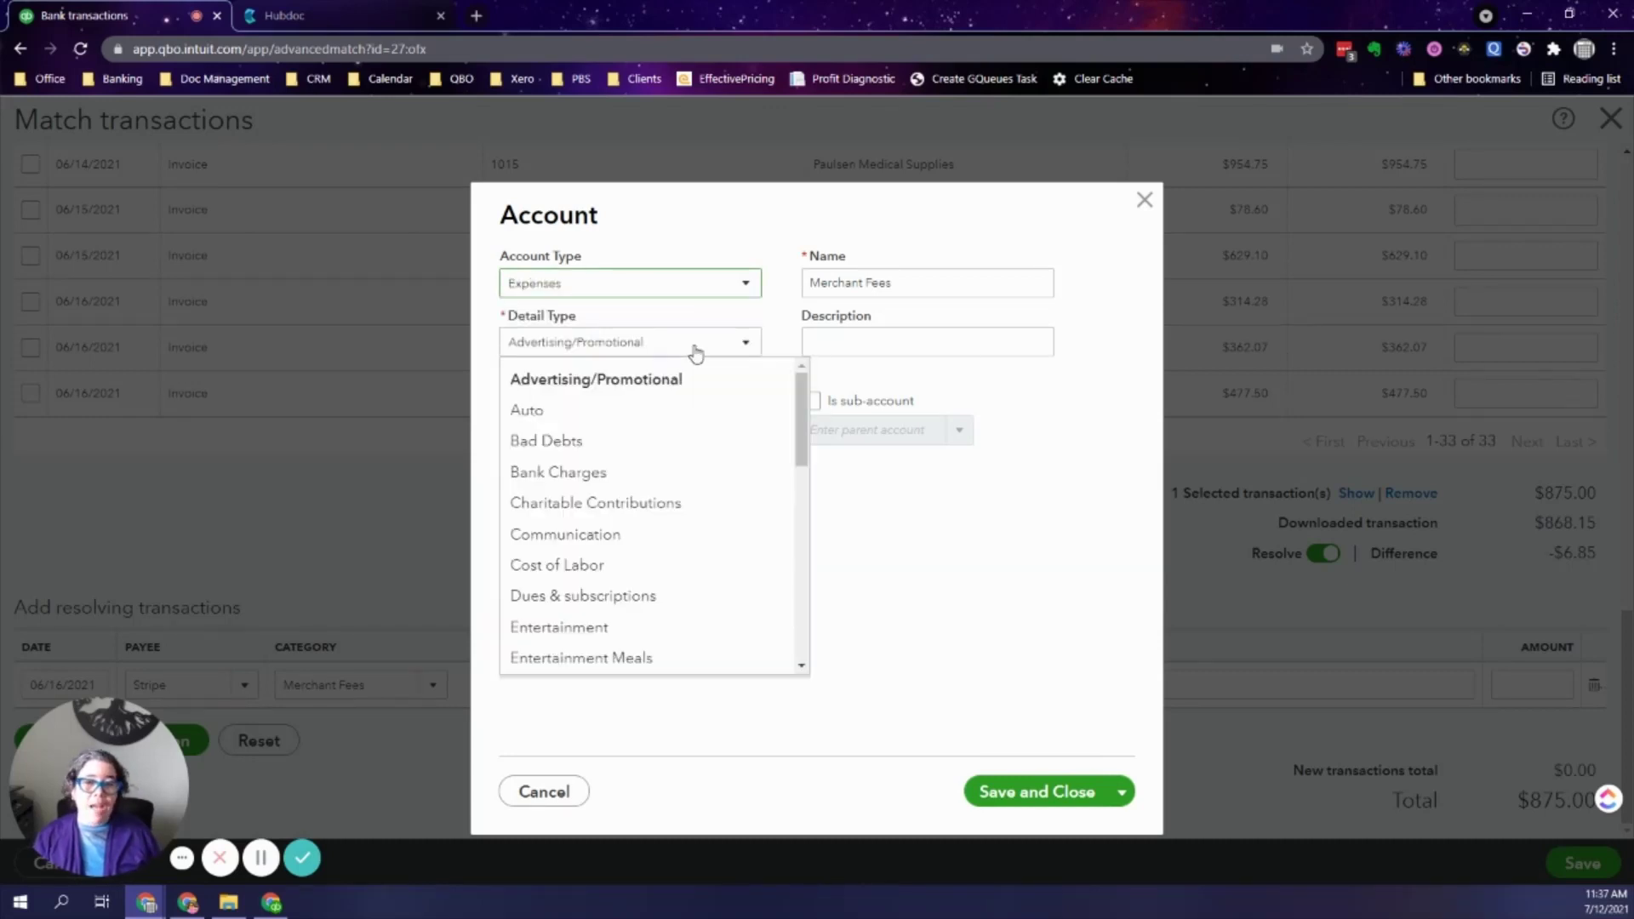
left_click(622, 471)
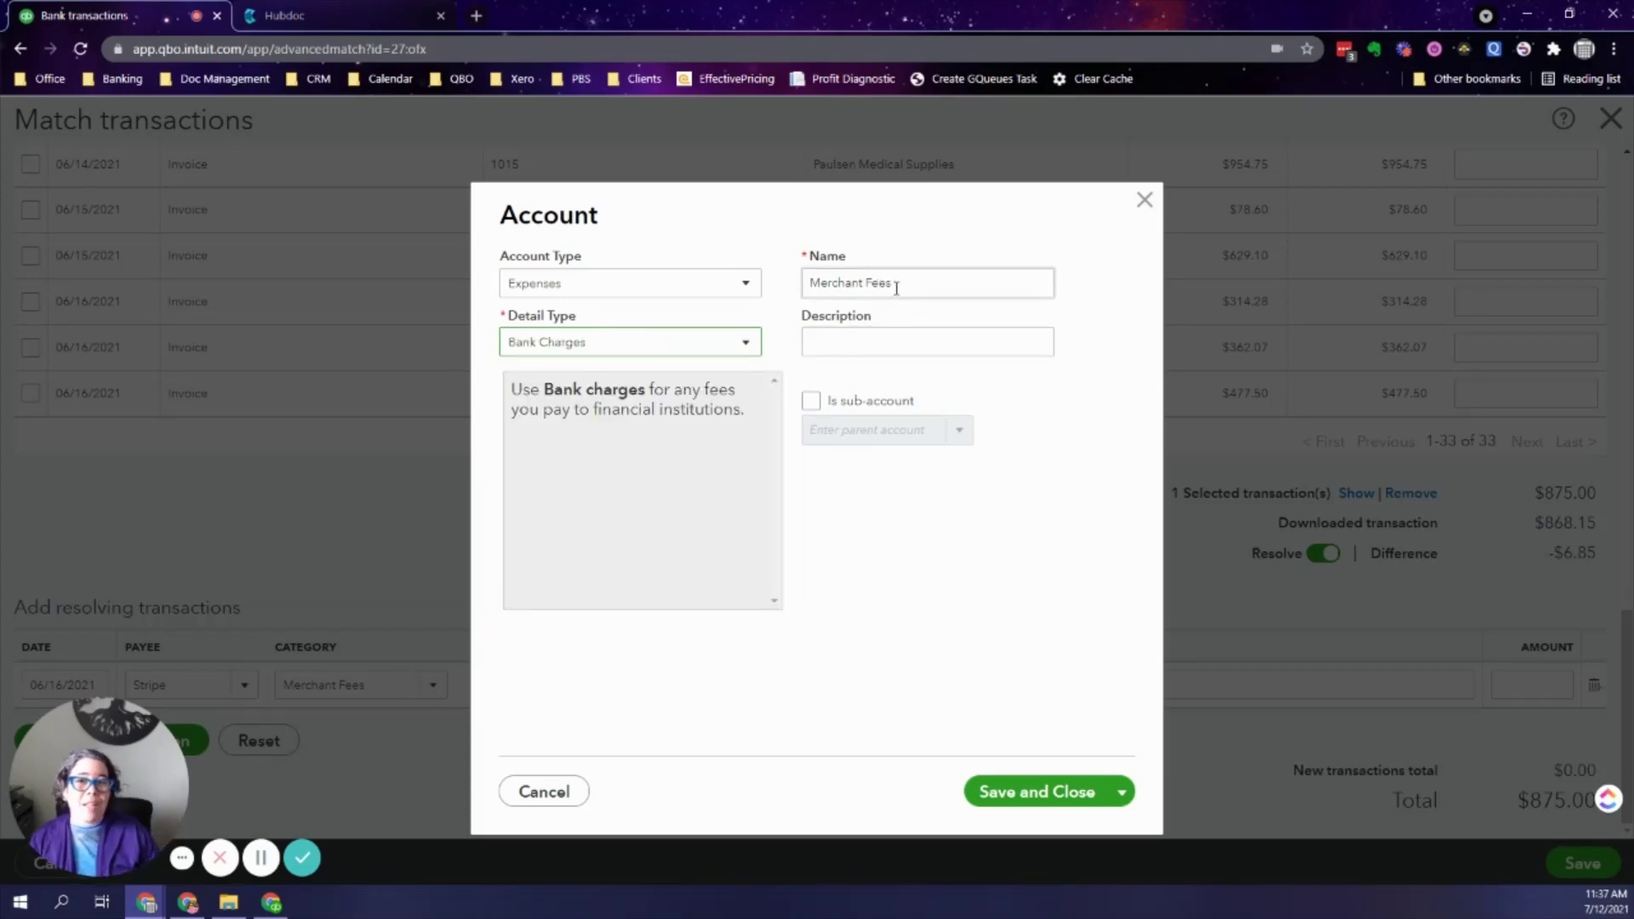
left_click(1032, 793)
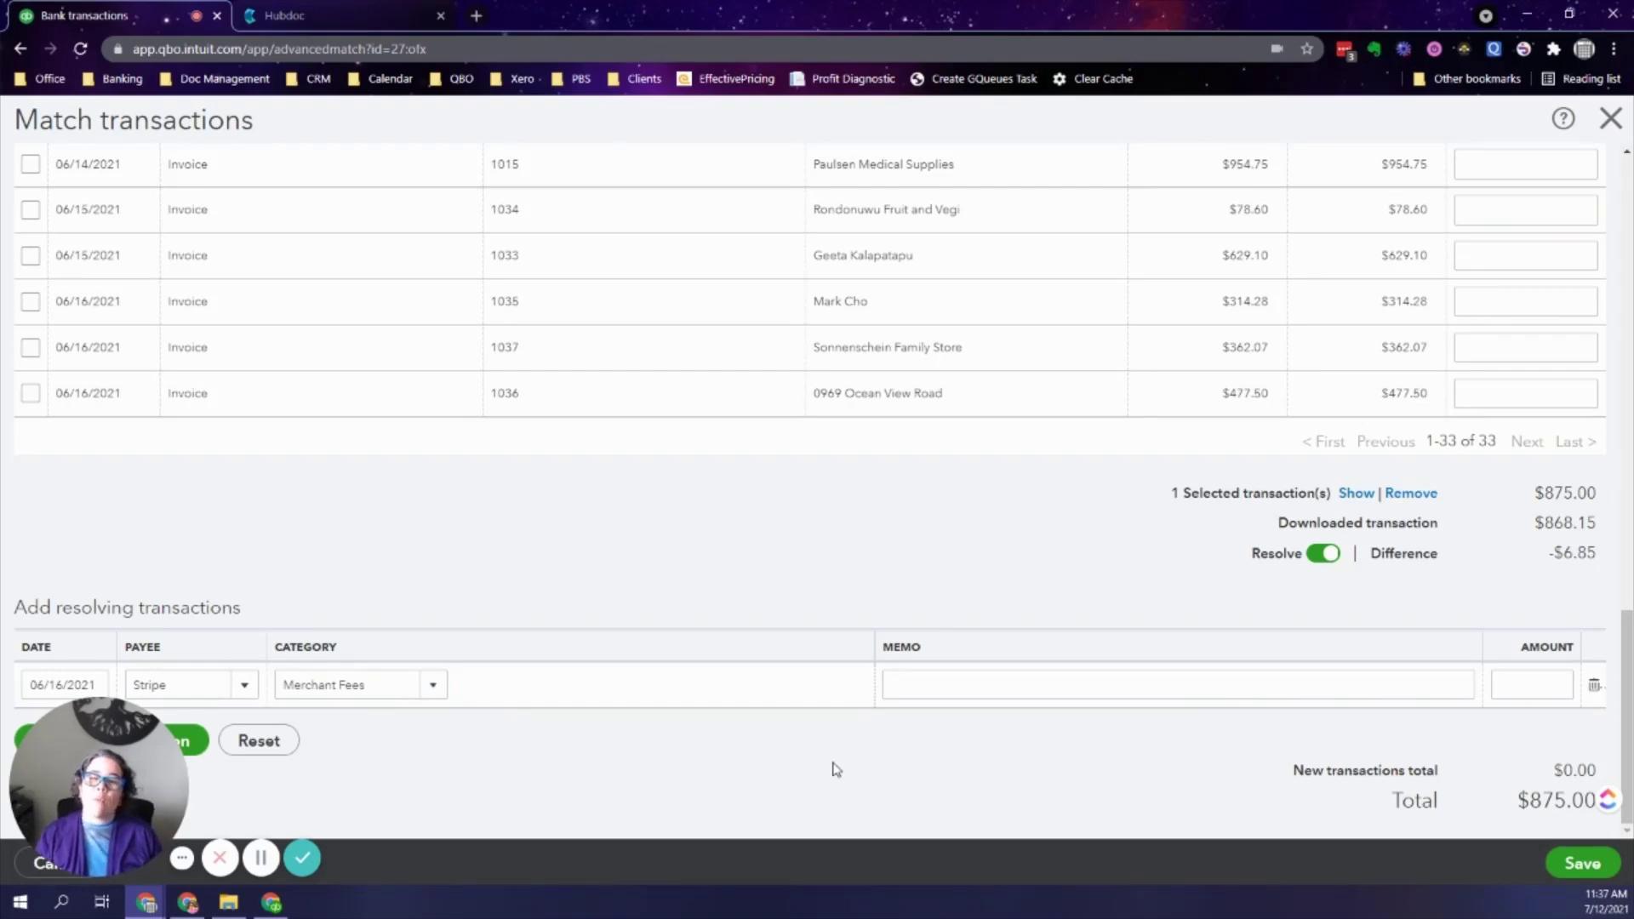
Step: Enter -6.85 as the resolving line's amount, bringing the difference to zero
left_click(1513, 686)
type("-")
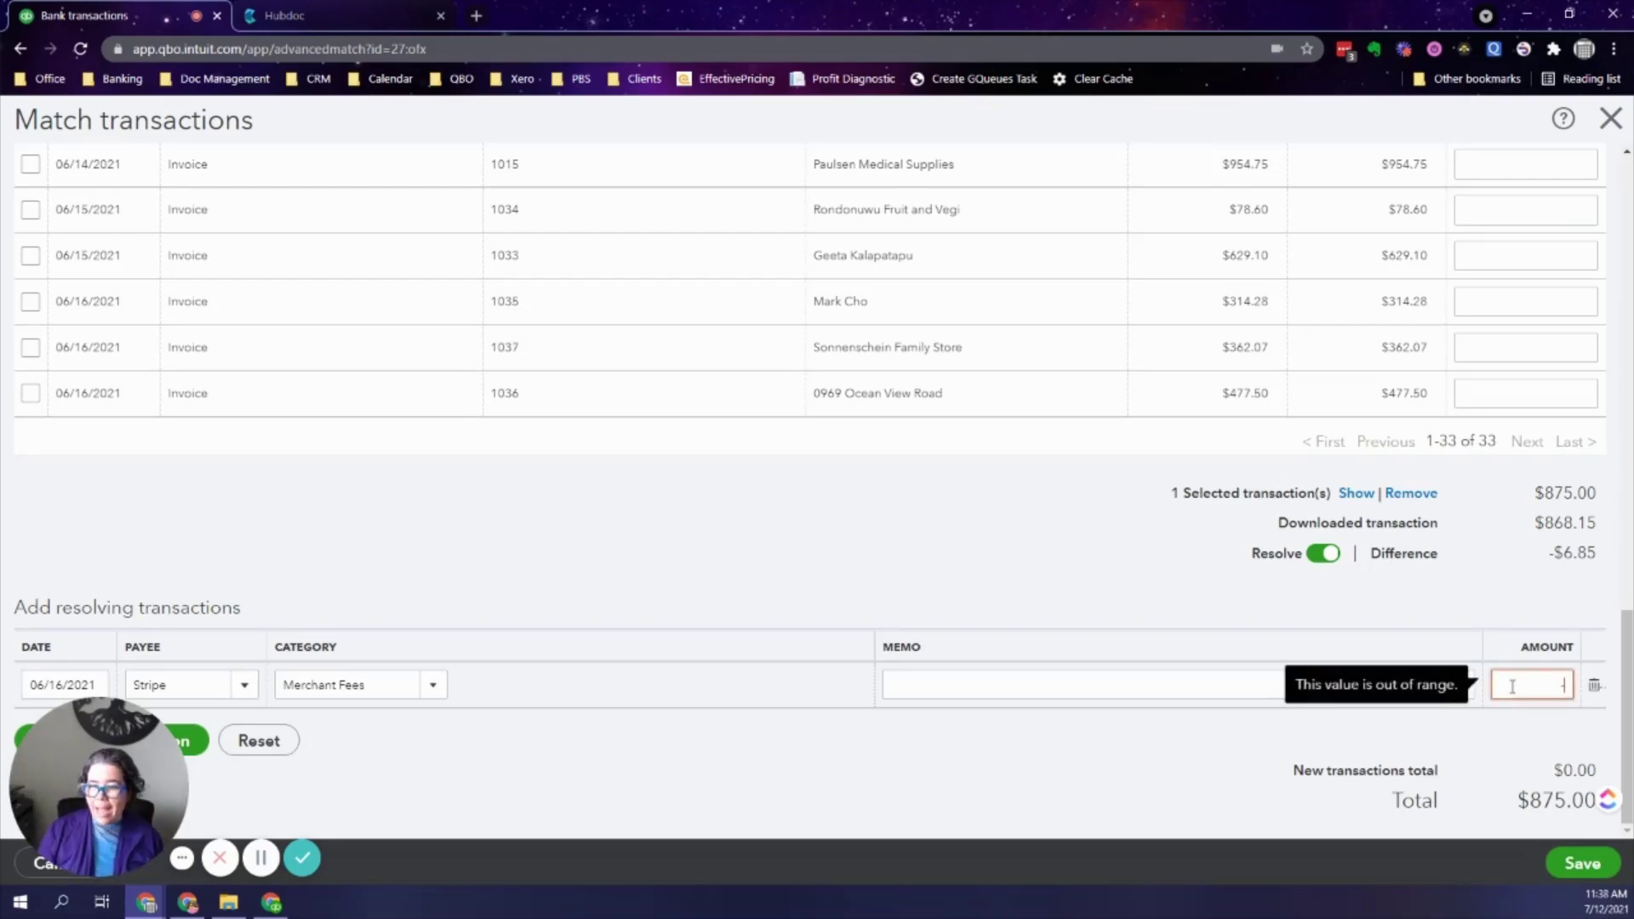
type("8")
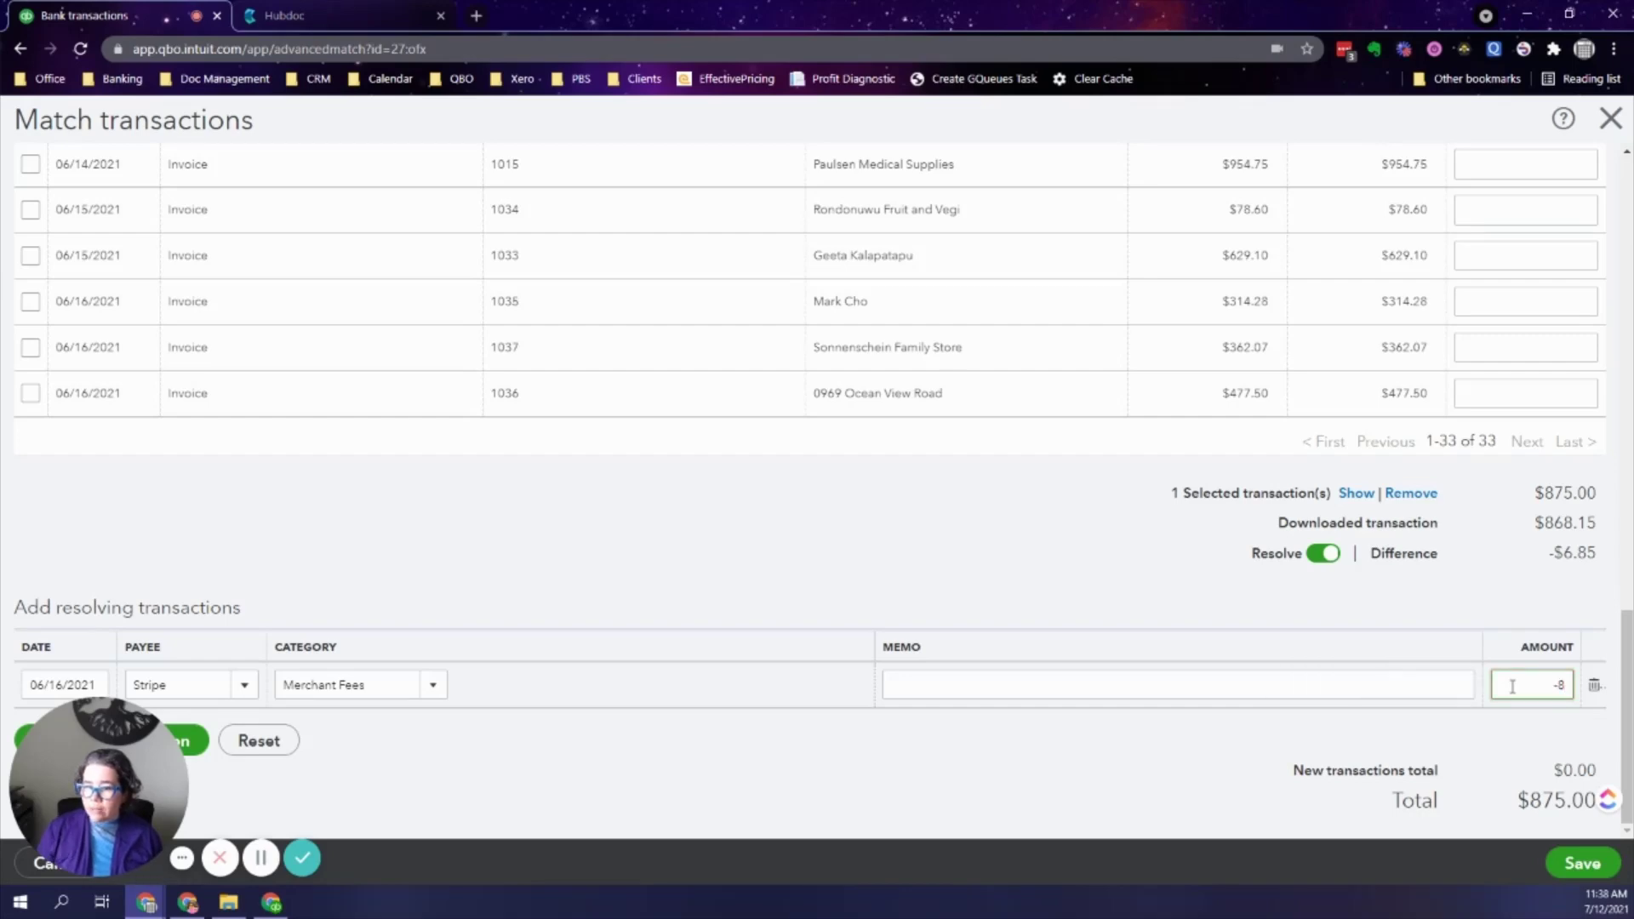
key("BackSpace")
type("6.85")
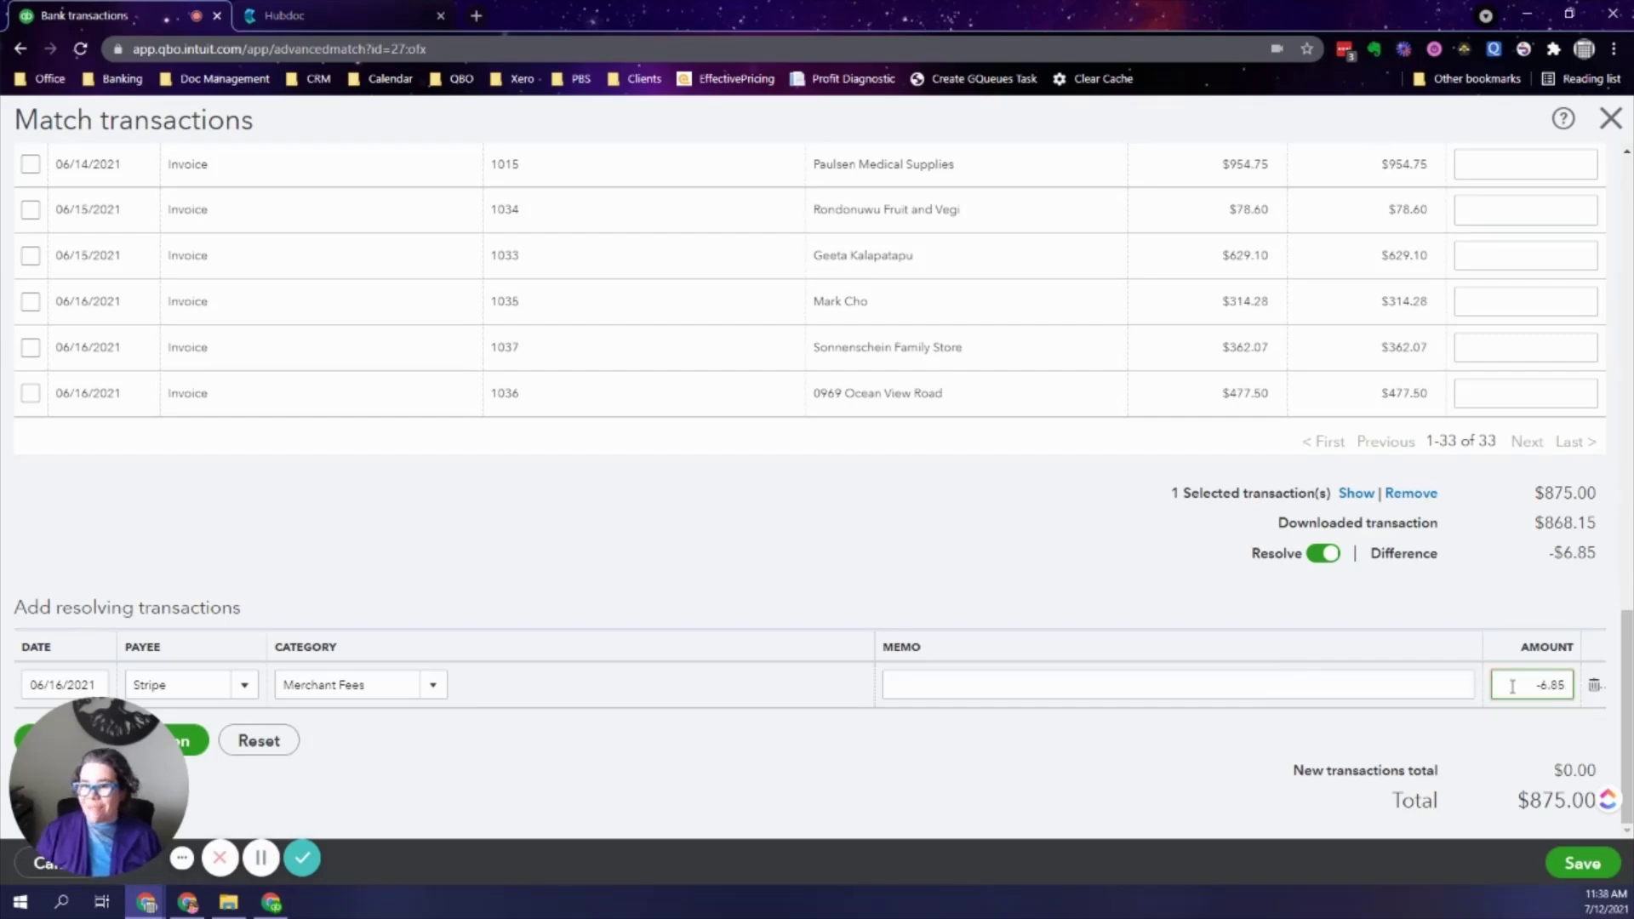
left_click(1488, 739)
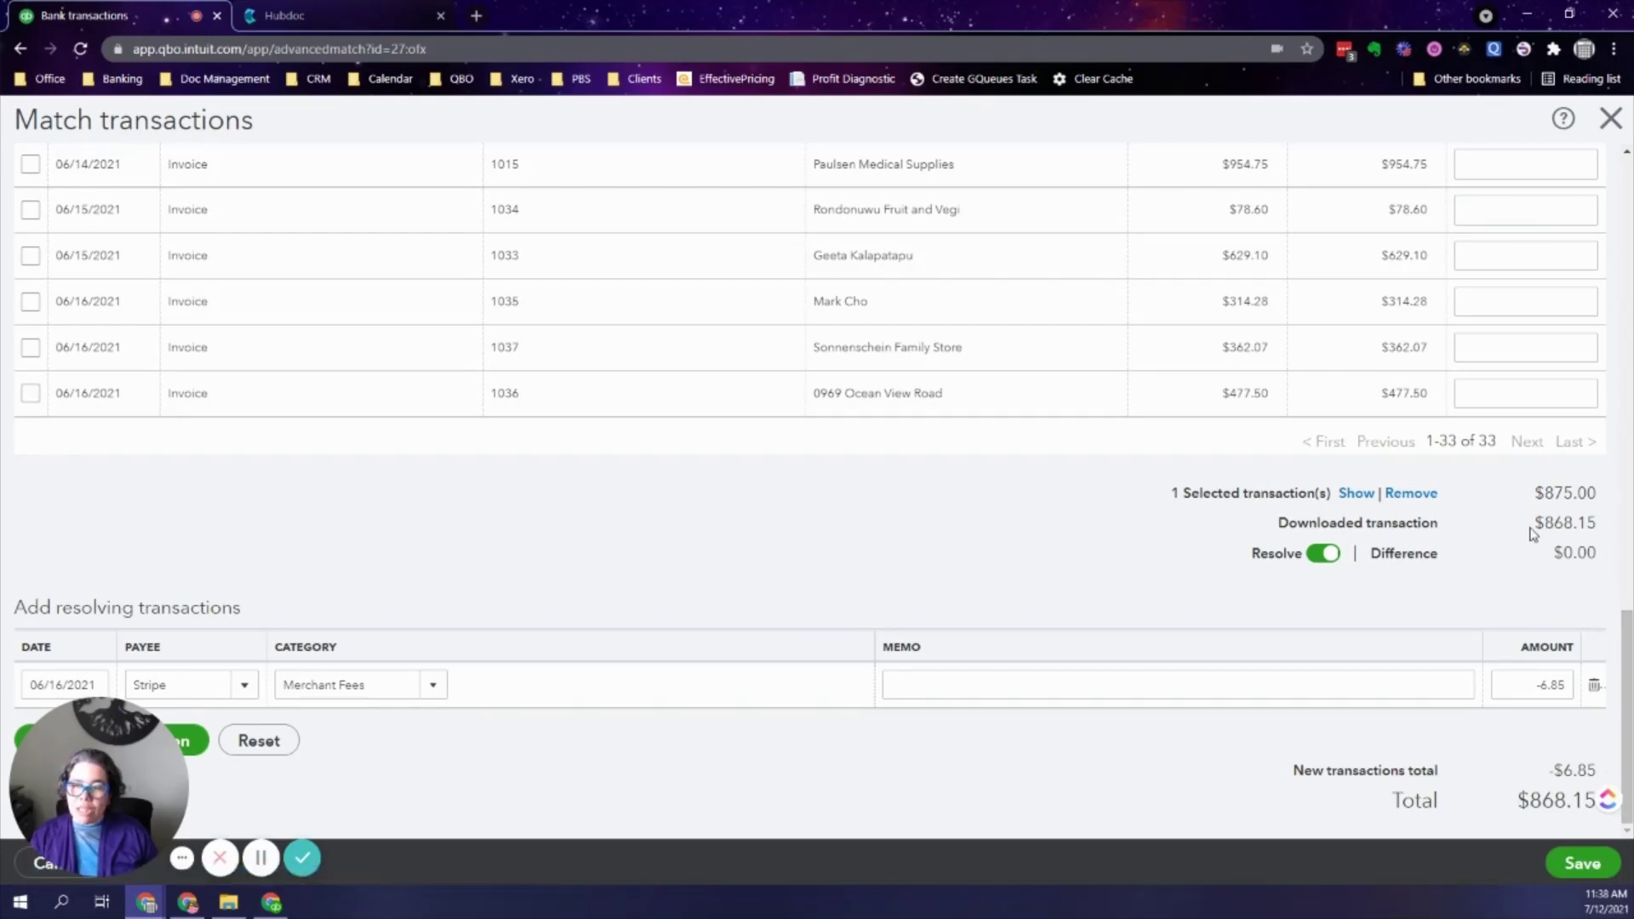
Step: Save the $868.15 deposit match and return to the Banking list
left_click_drag(1533, 524, 1599, 555)
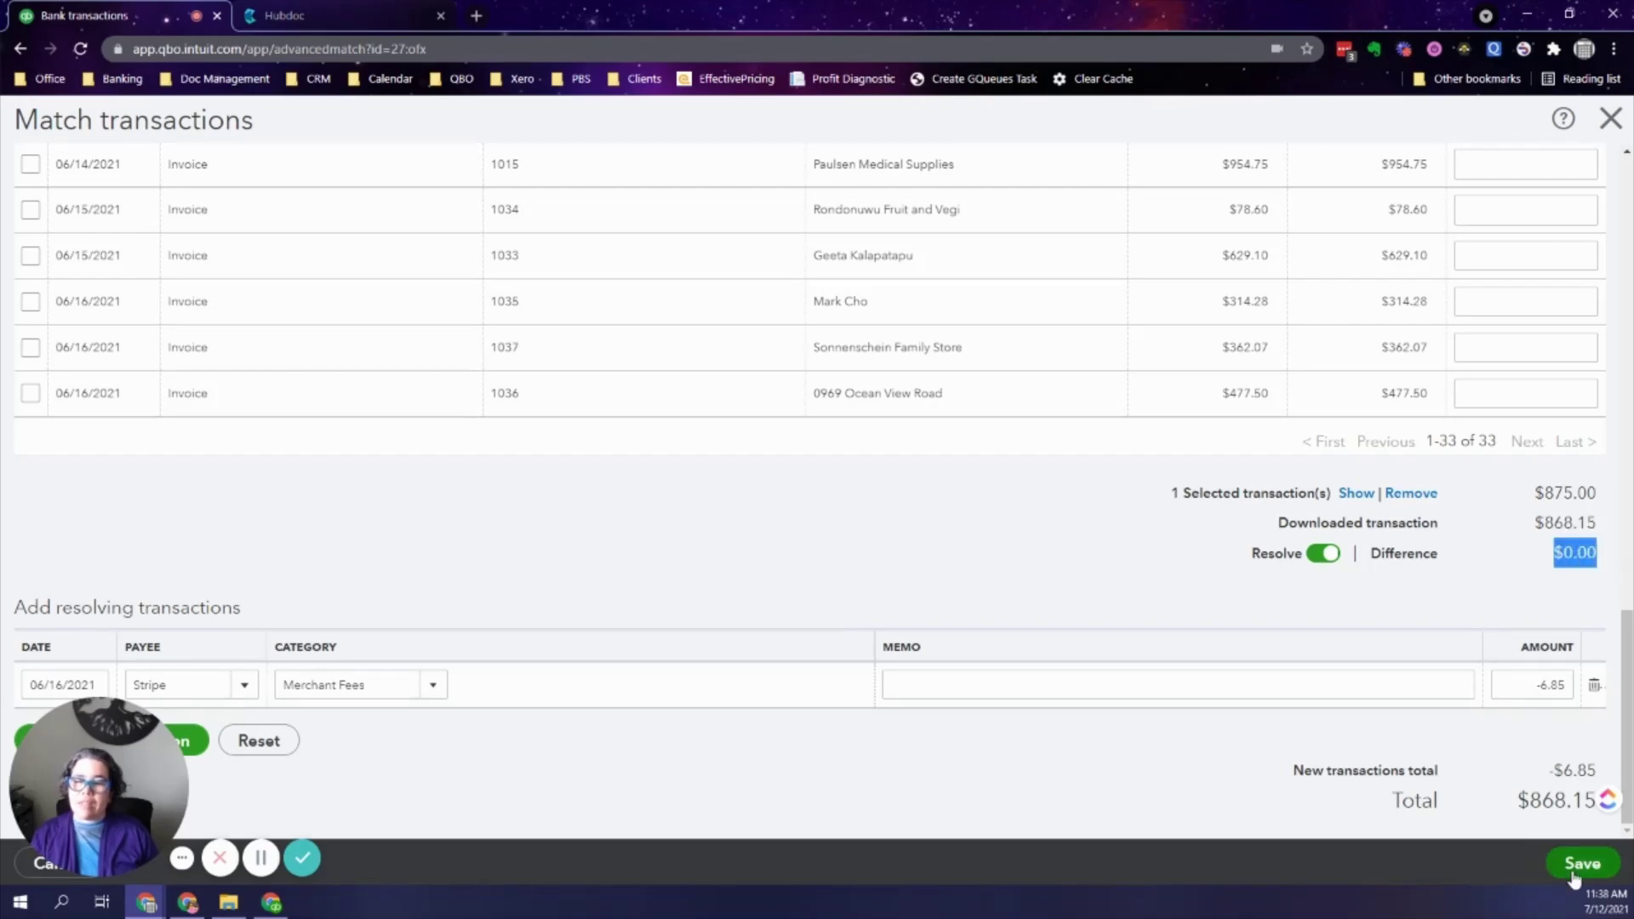
left_click(1576, 876)
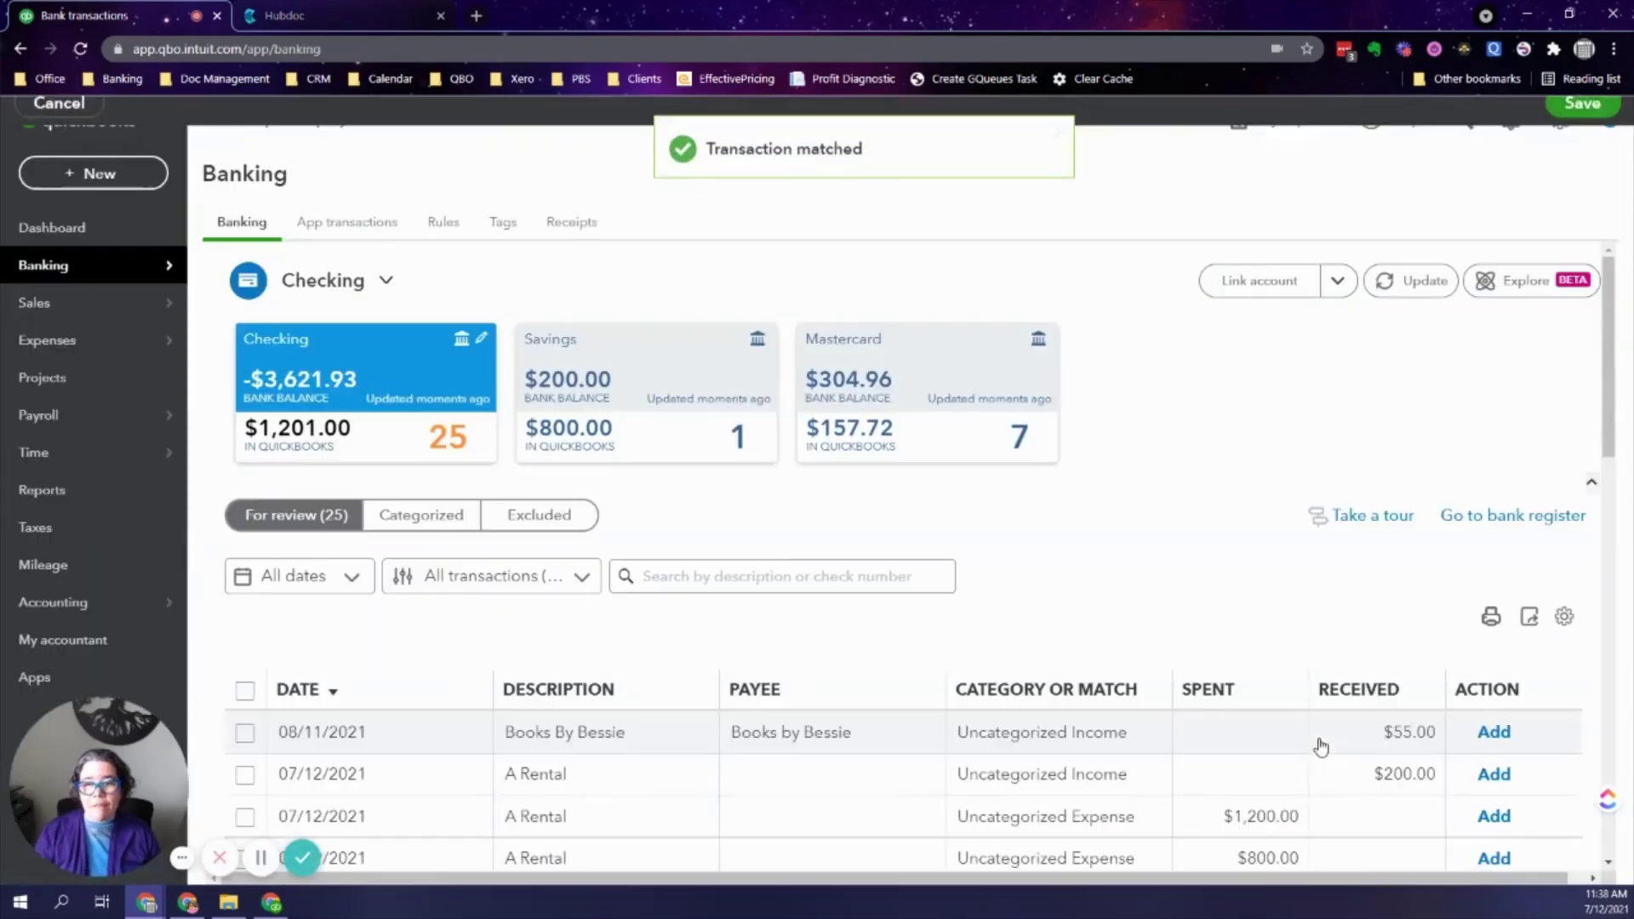
left_click_drag(1610, 413, 1616, 562)
scroll(1615, 562, "down", 6)
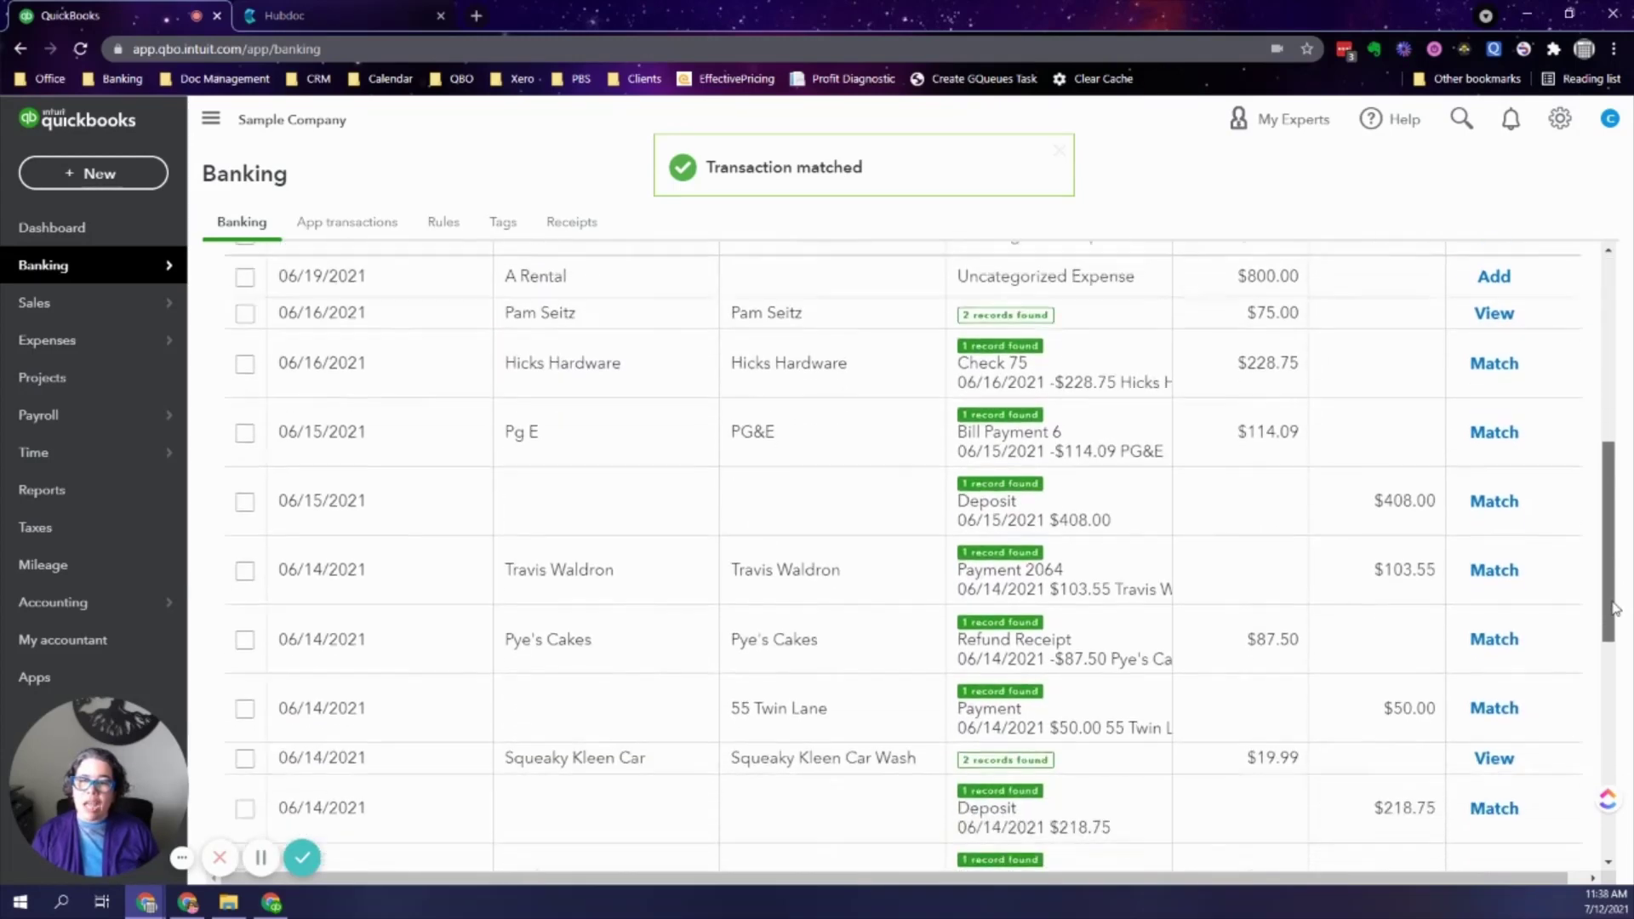
scroll(1620, 549, "up", 7)
scroll(1620, 549, "up", 5)
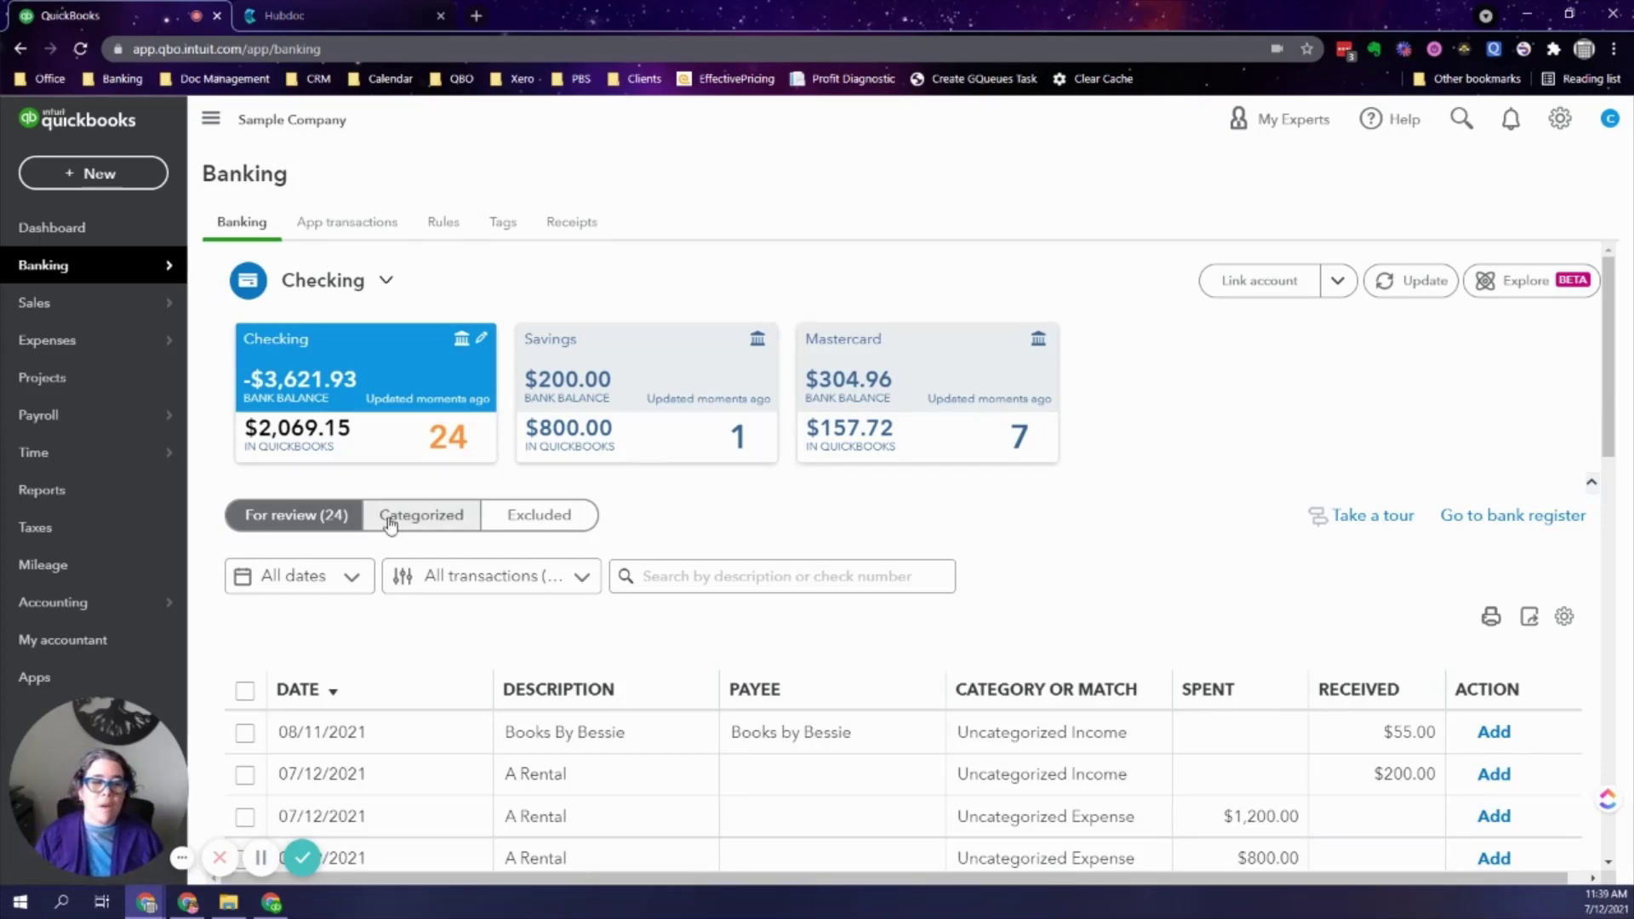
mouse_move(169, 617)
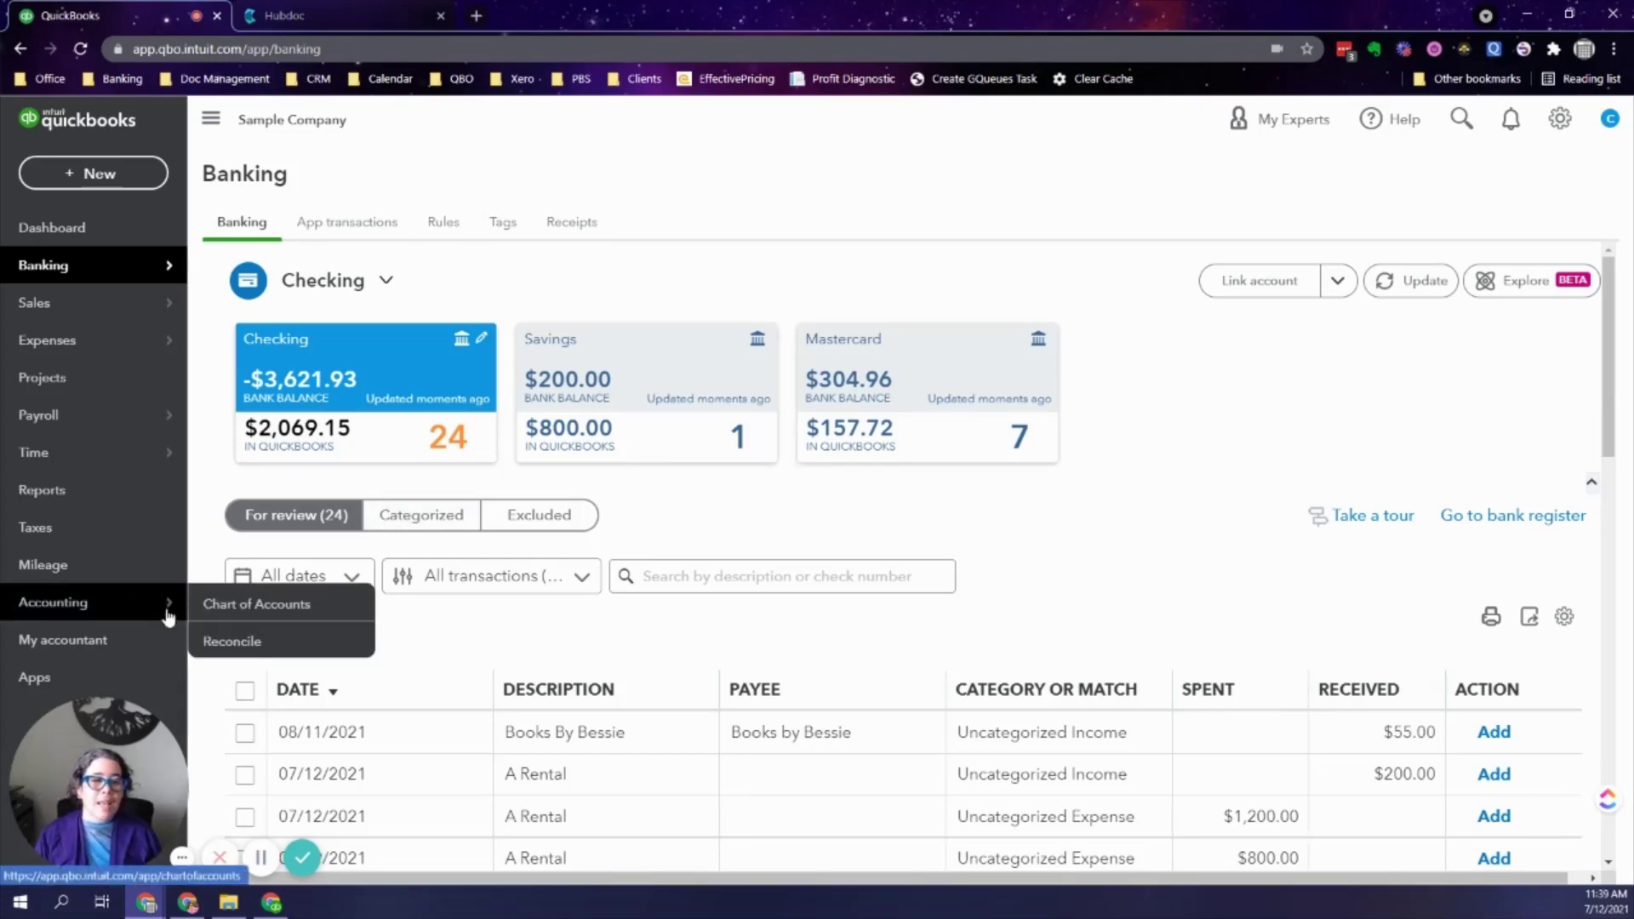
Step: Create a Cash on hand bank account named Stripe Clearing in the Chart of Accounts
left_click(219, 612)
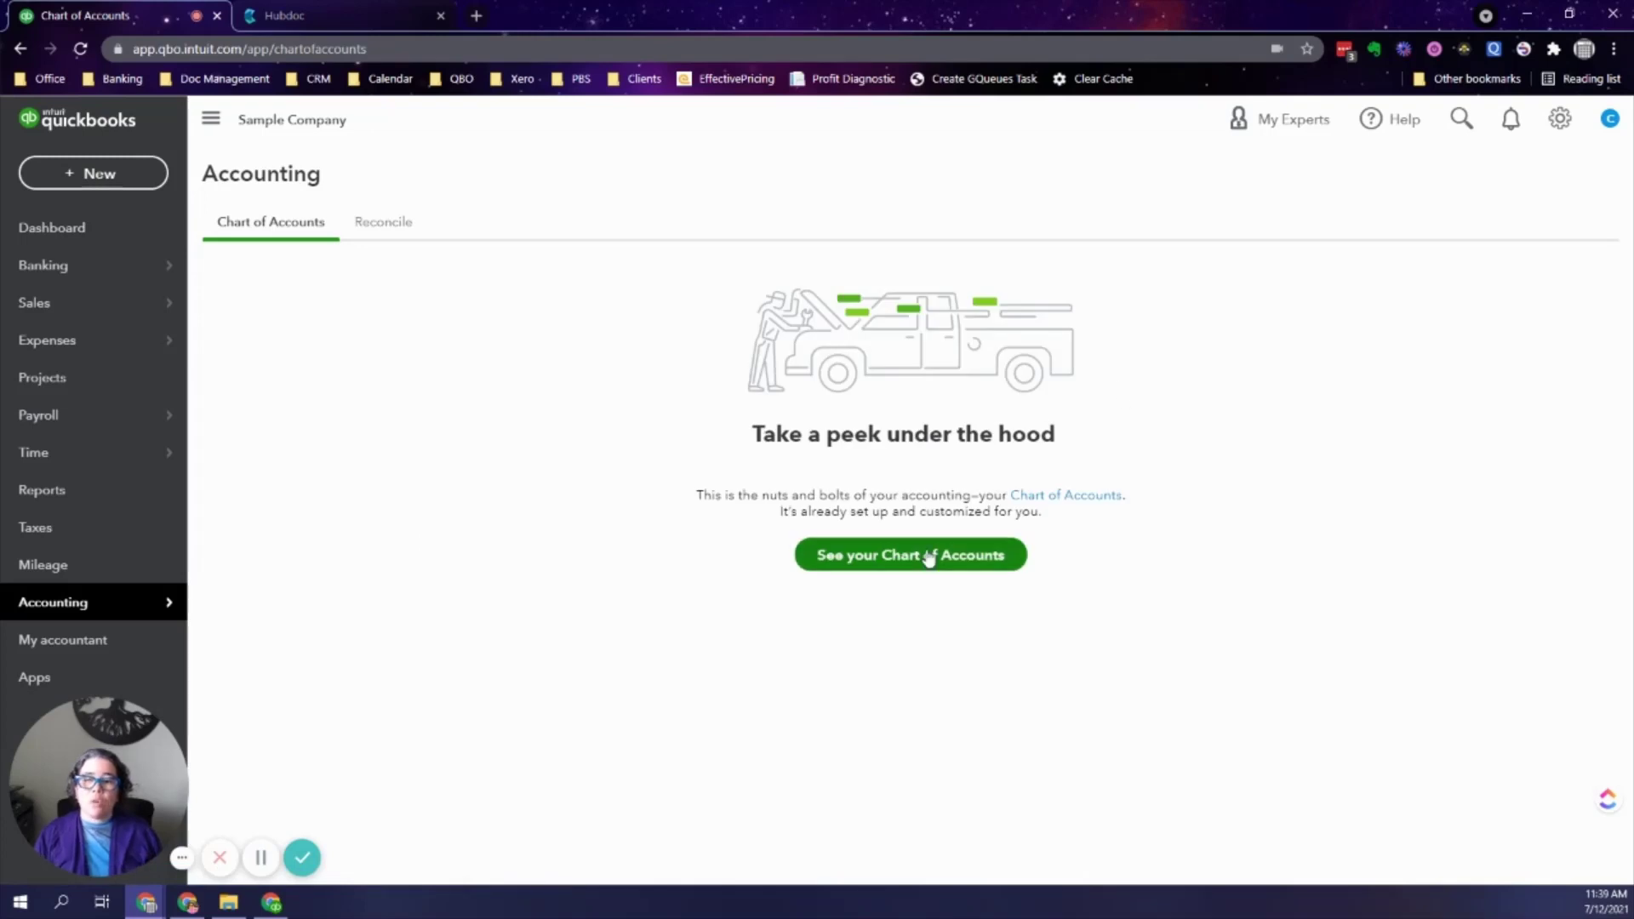
left_click(928, 557)
left_click(1543, 282)
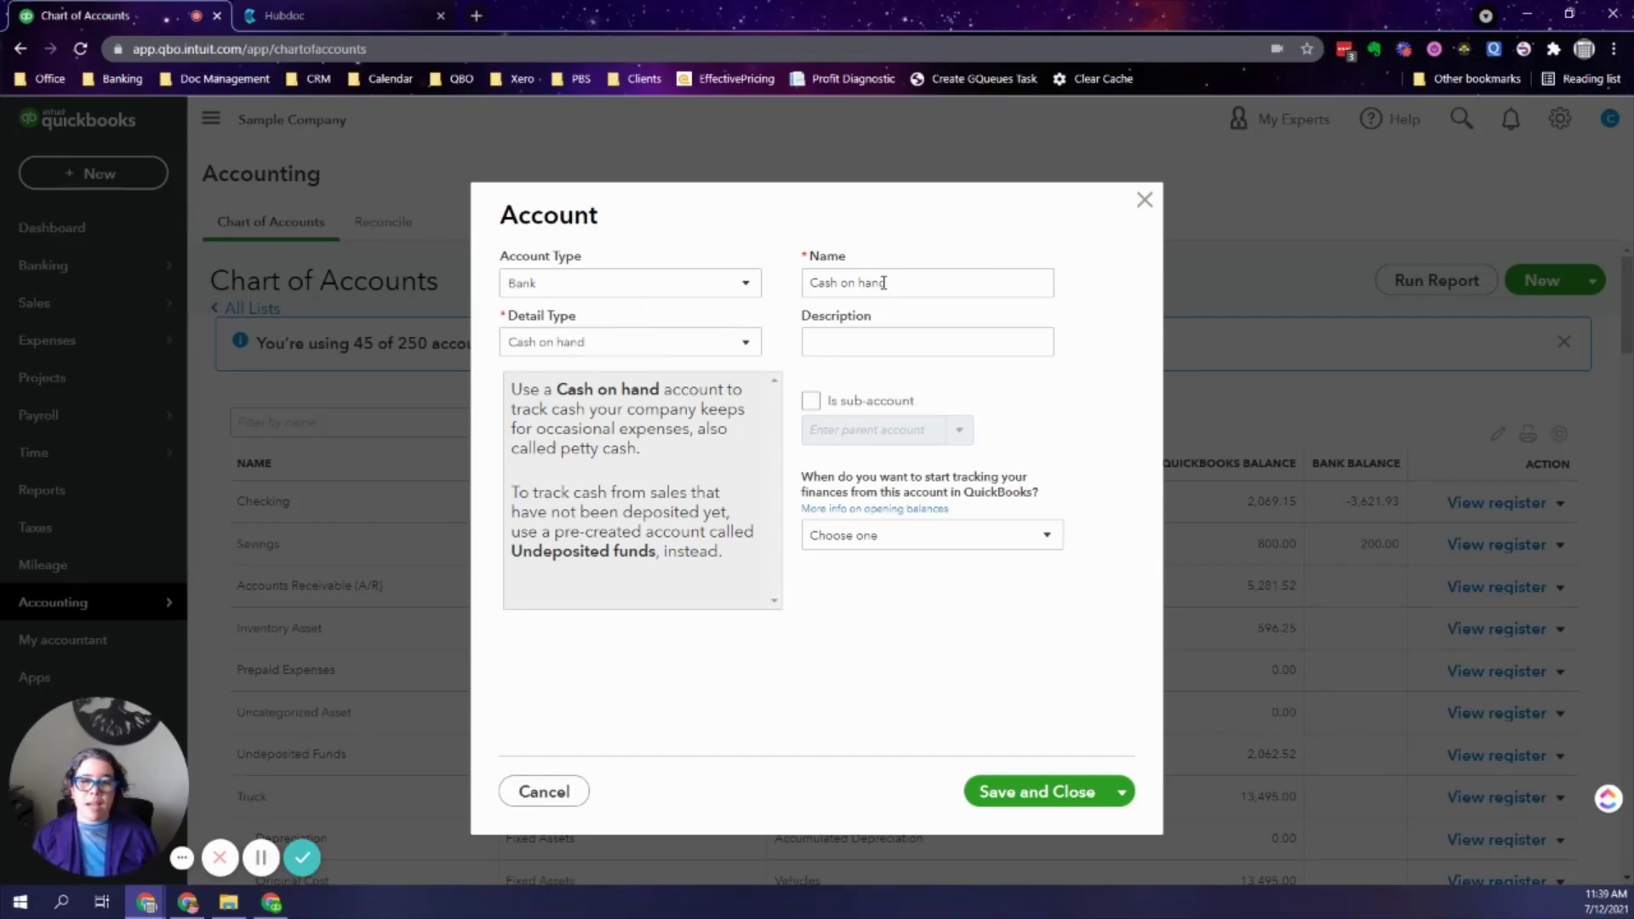
left_click_drag(960, 281, 705, 305)
type("St")
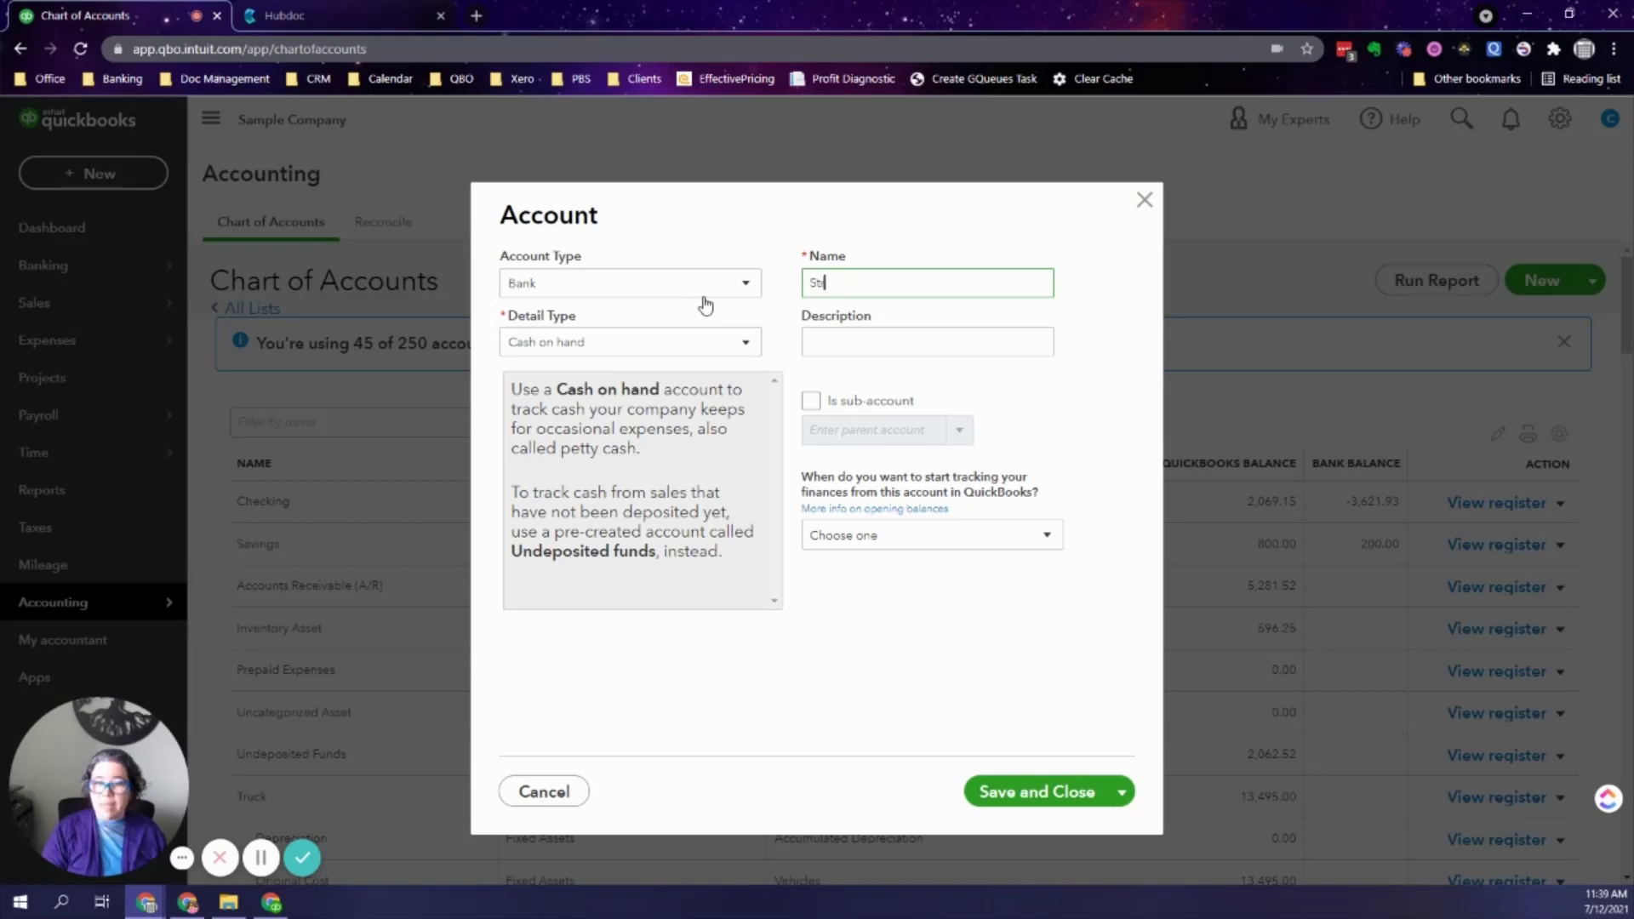
type("ripe Clearing")
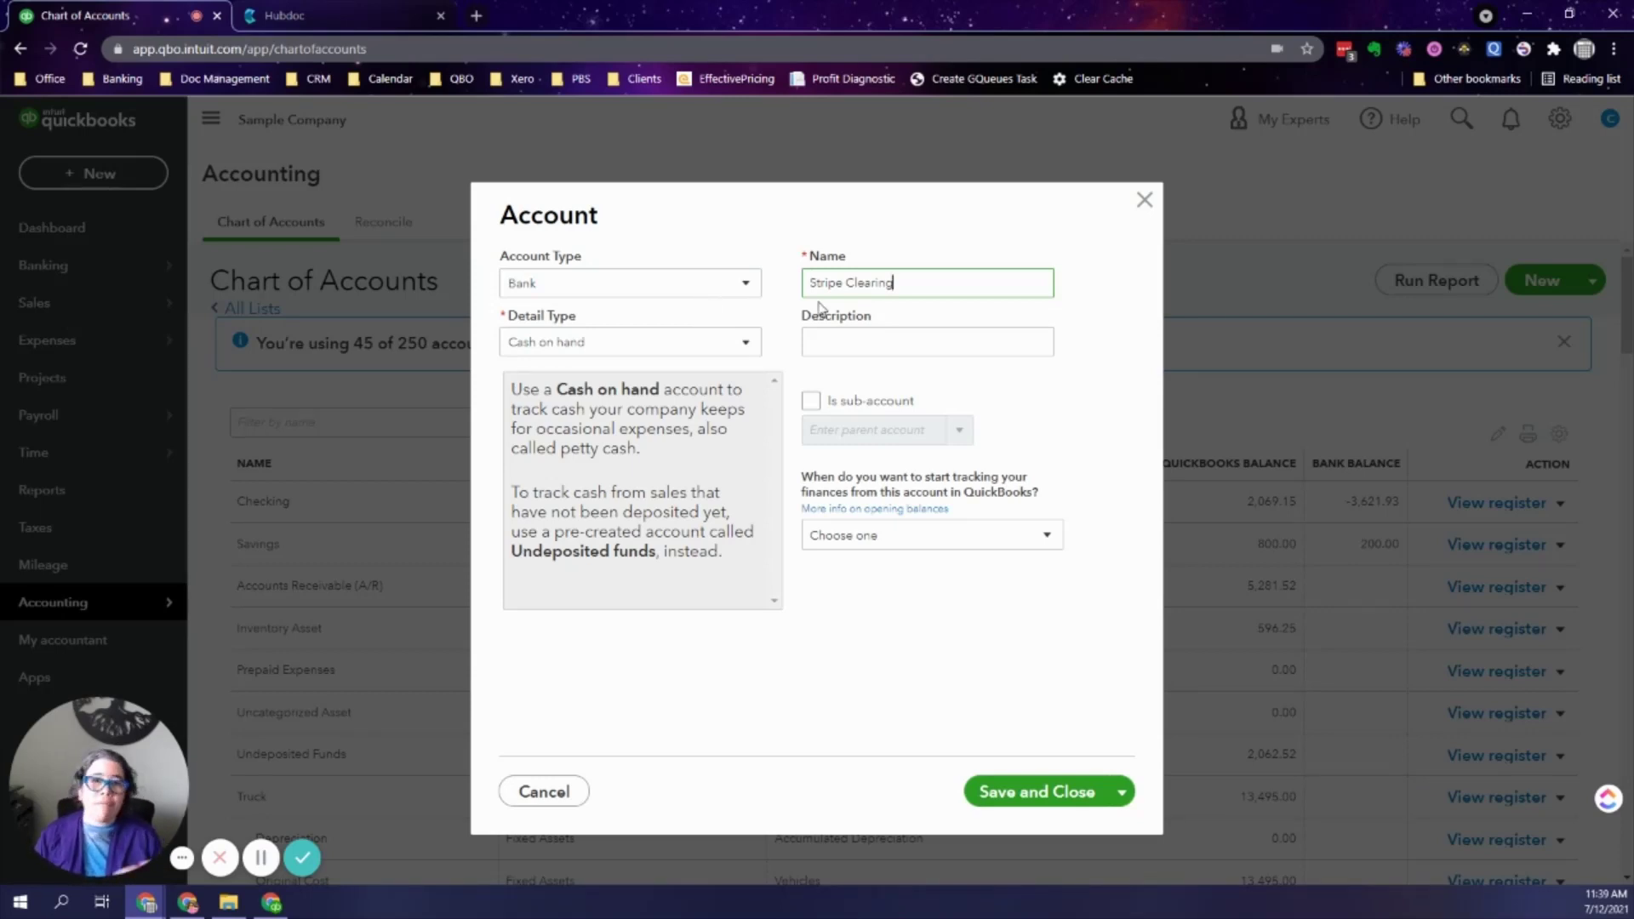
left_click(1017, 790)
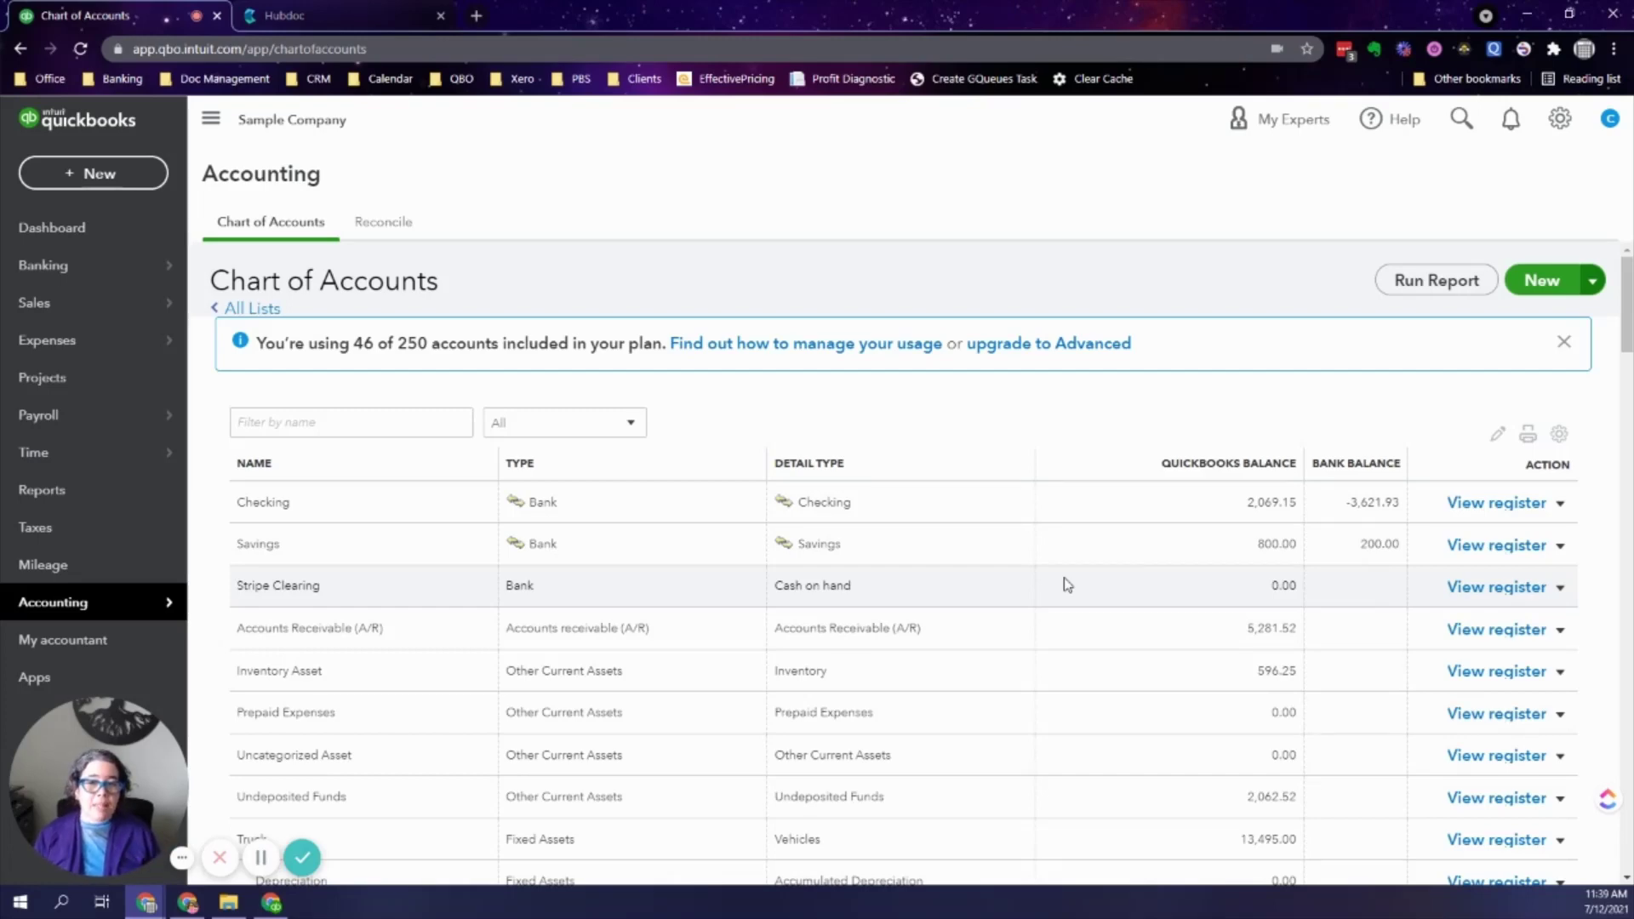
left_click(94, 174)
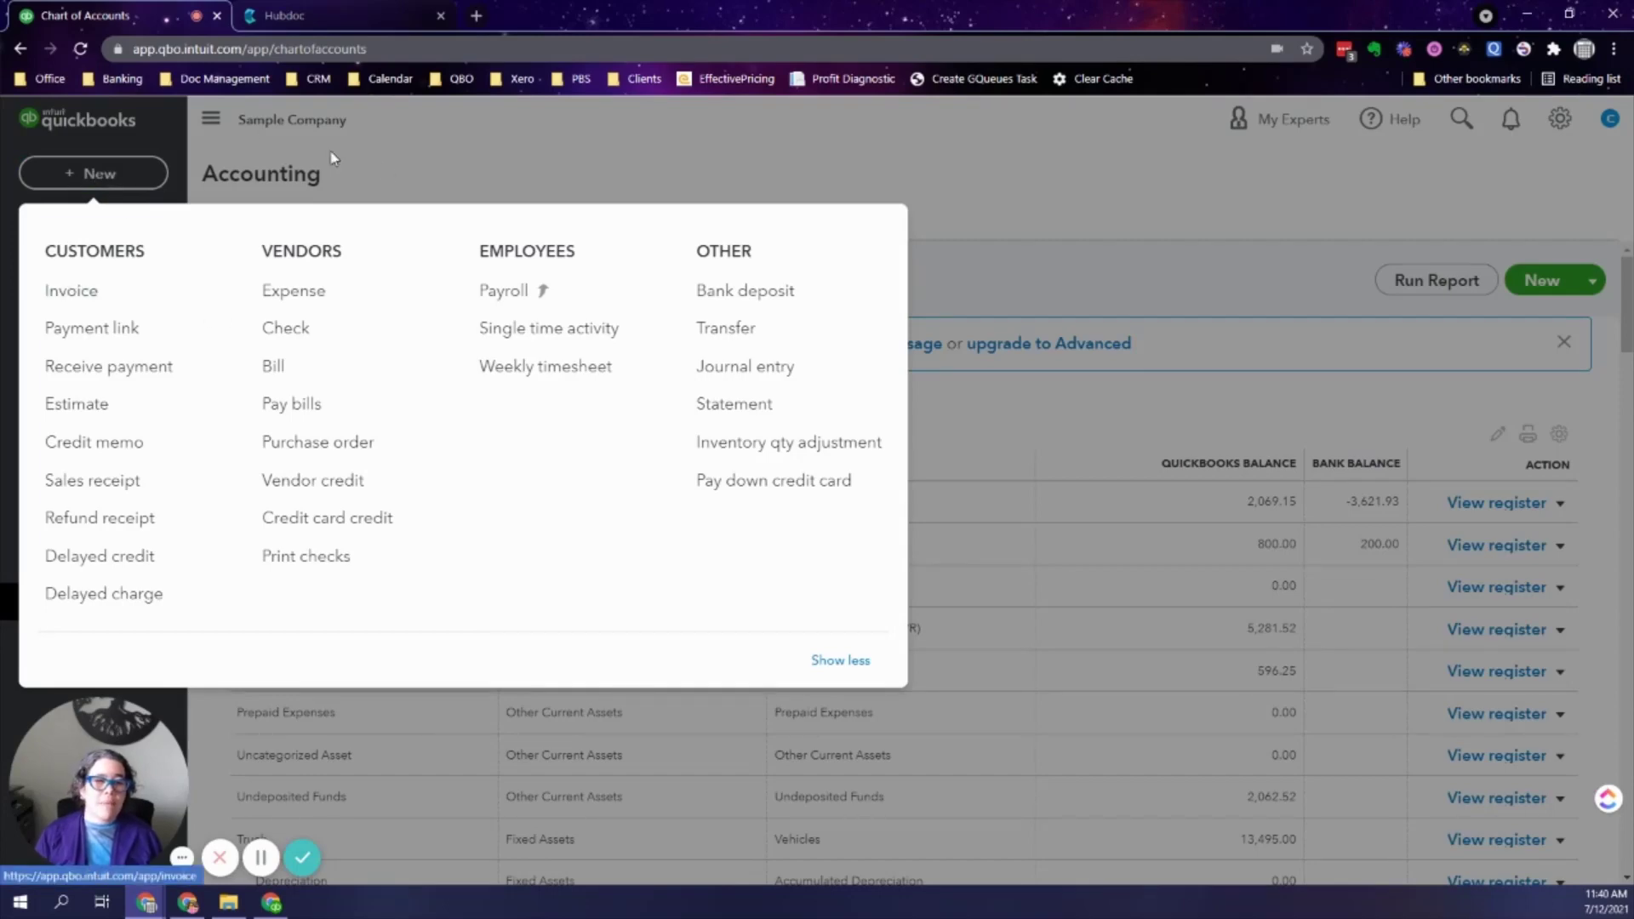
Step: Record invoice 1036's $477.50 payment with Stripe Clearing as the deposit account
key("Escape")
mouse_move(81, 317)
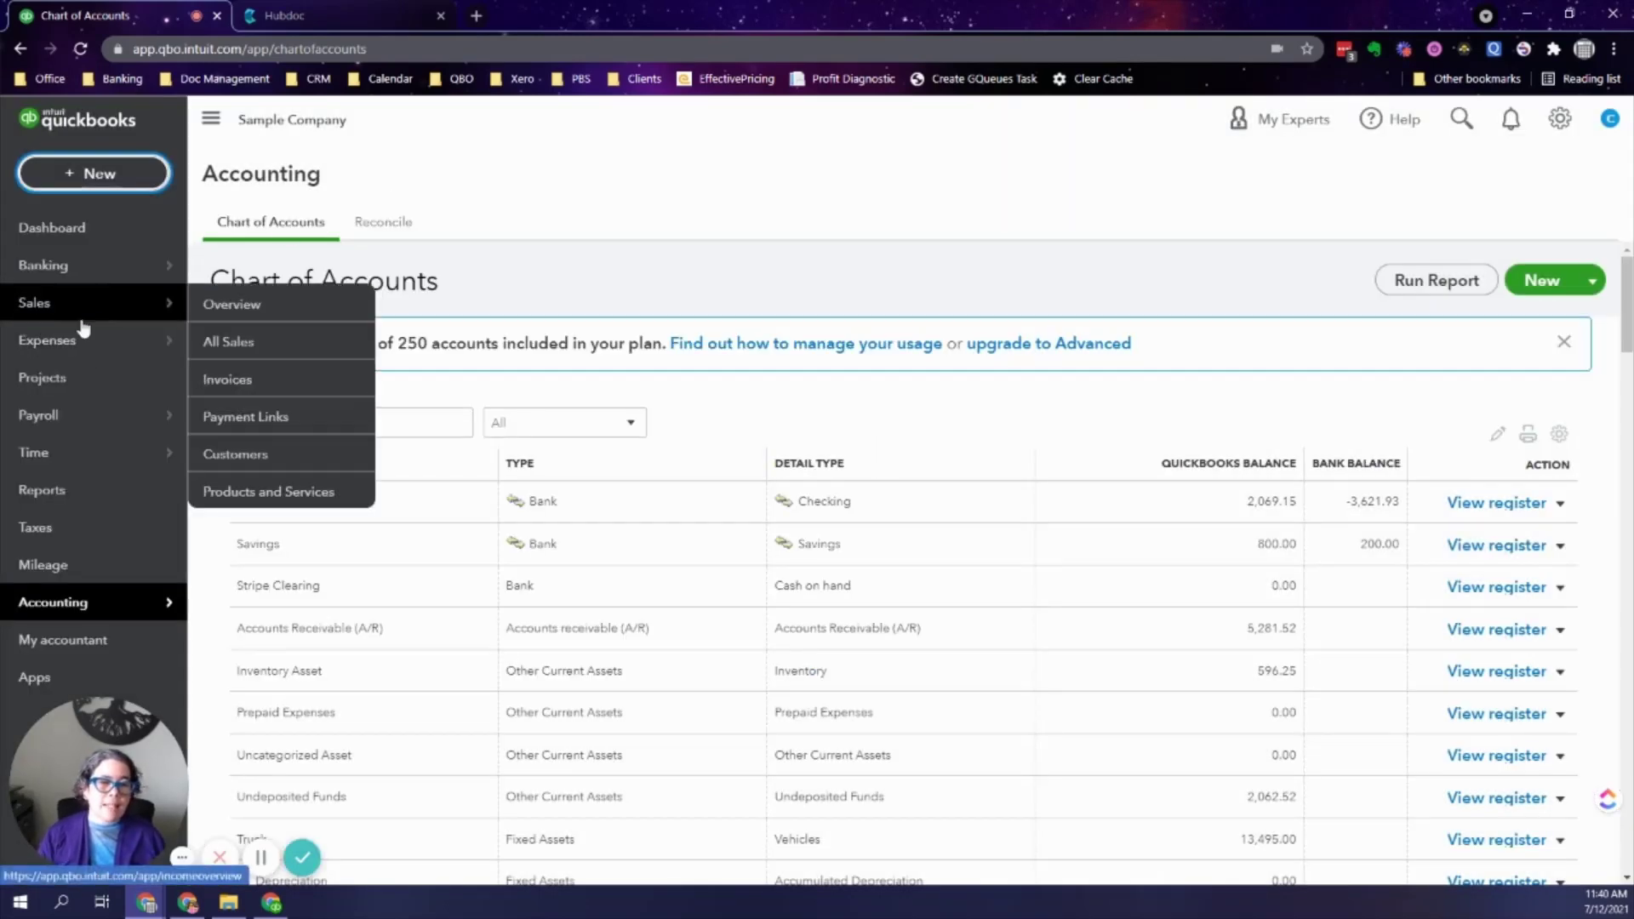
left_click(257, 343)
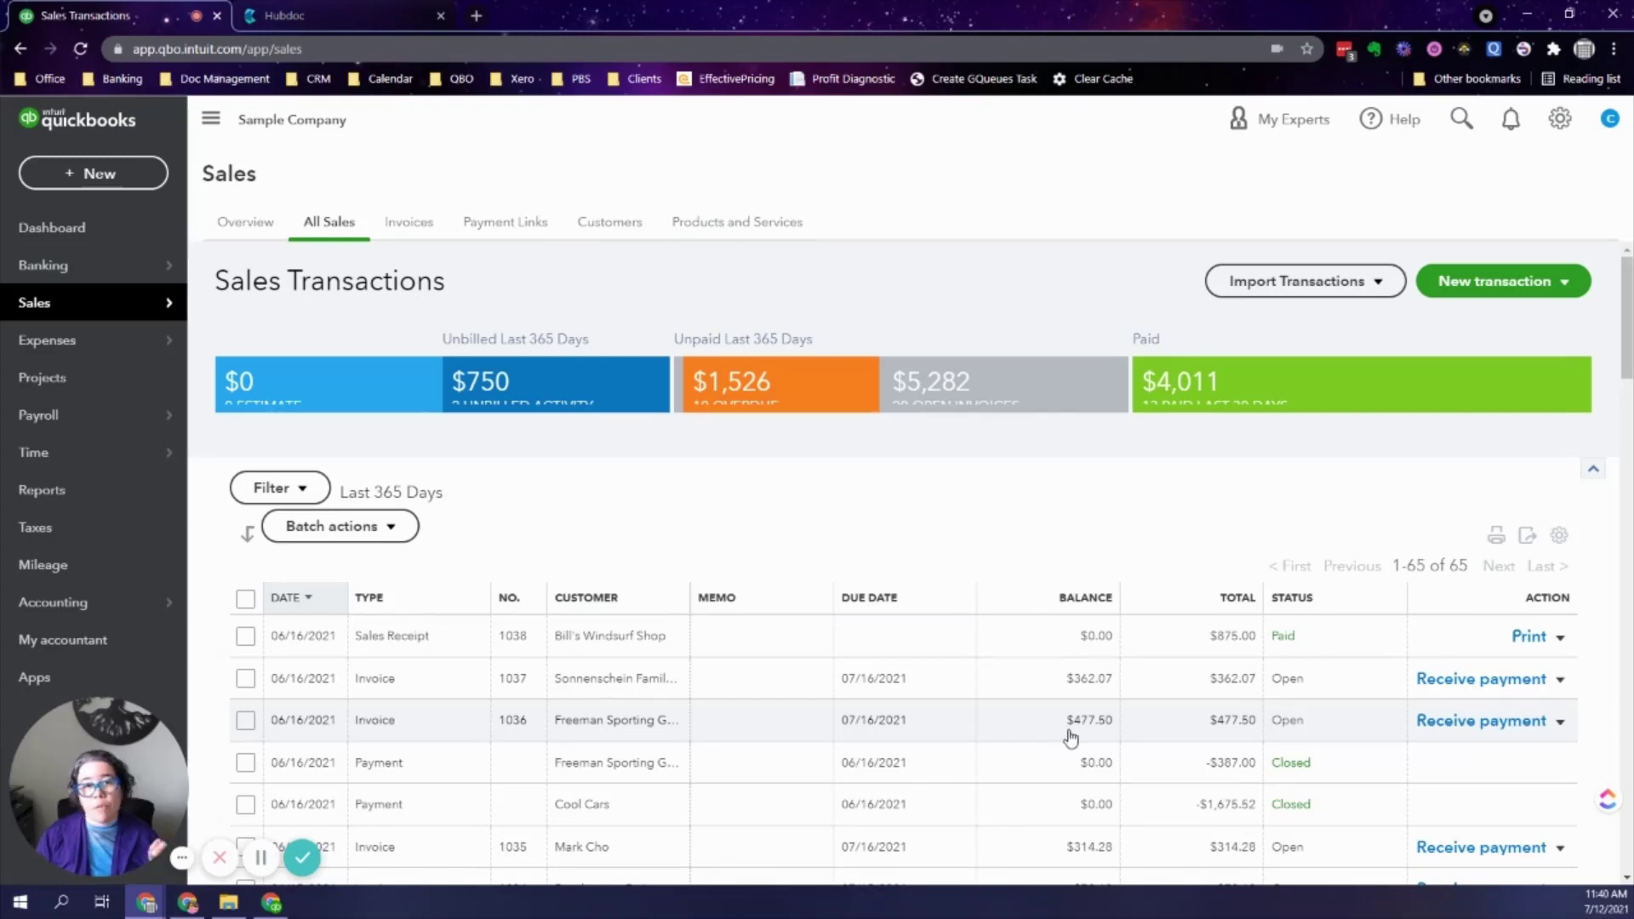
left_click(1464, 722)
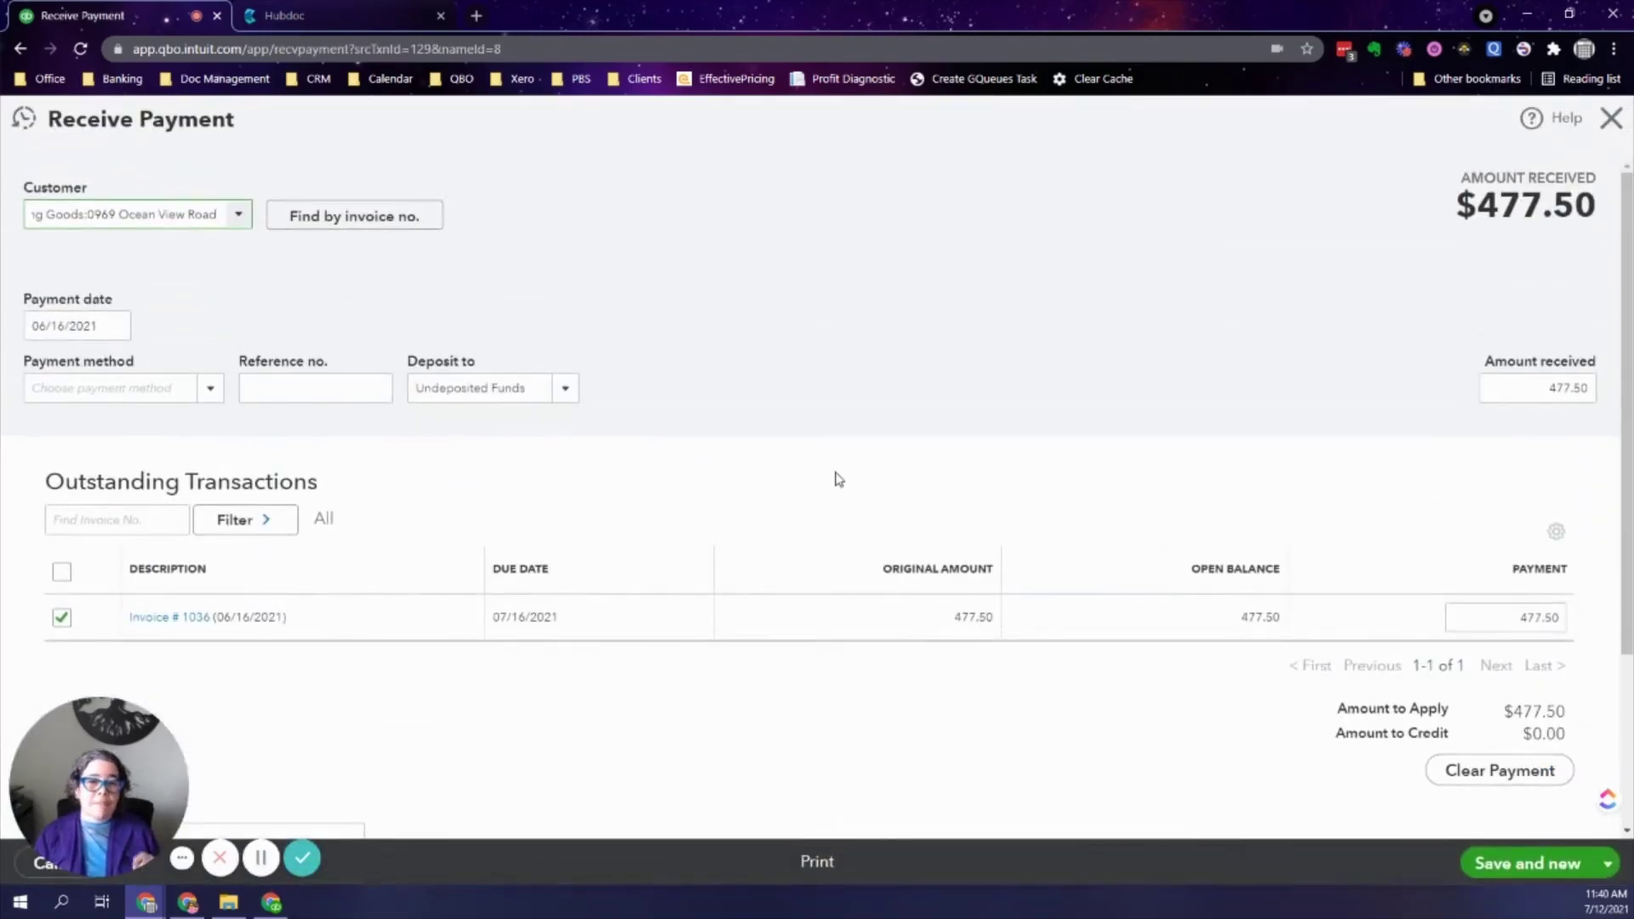
left_click(563, 396)
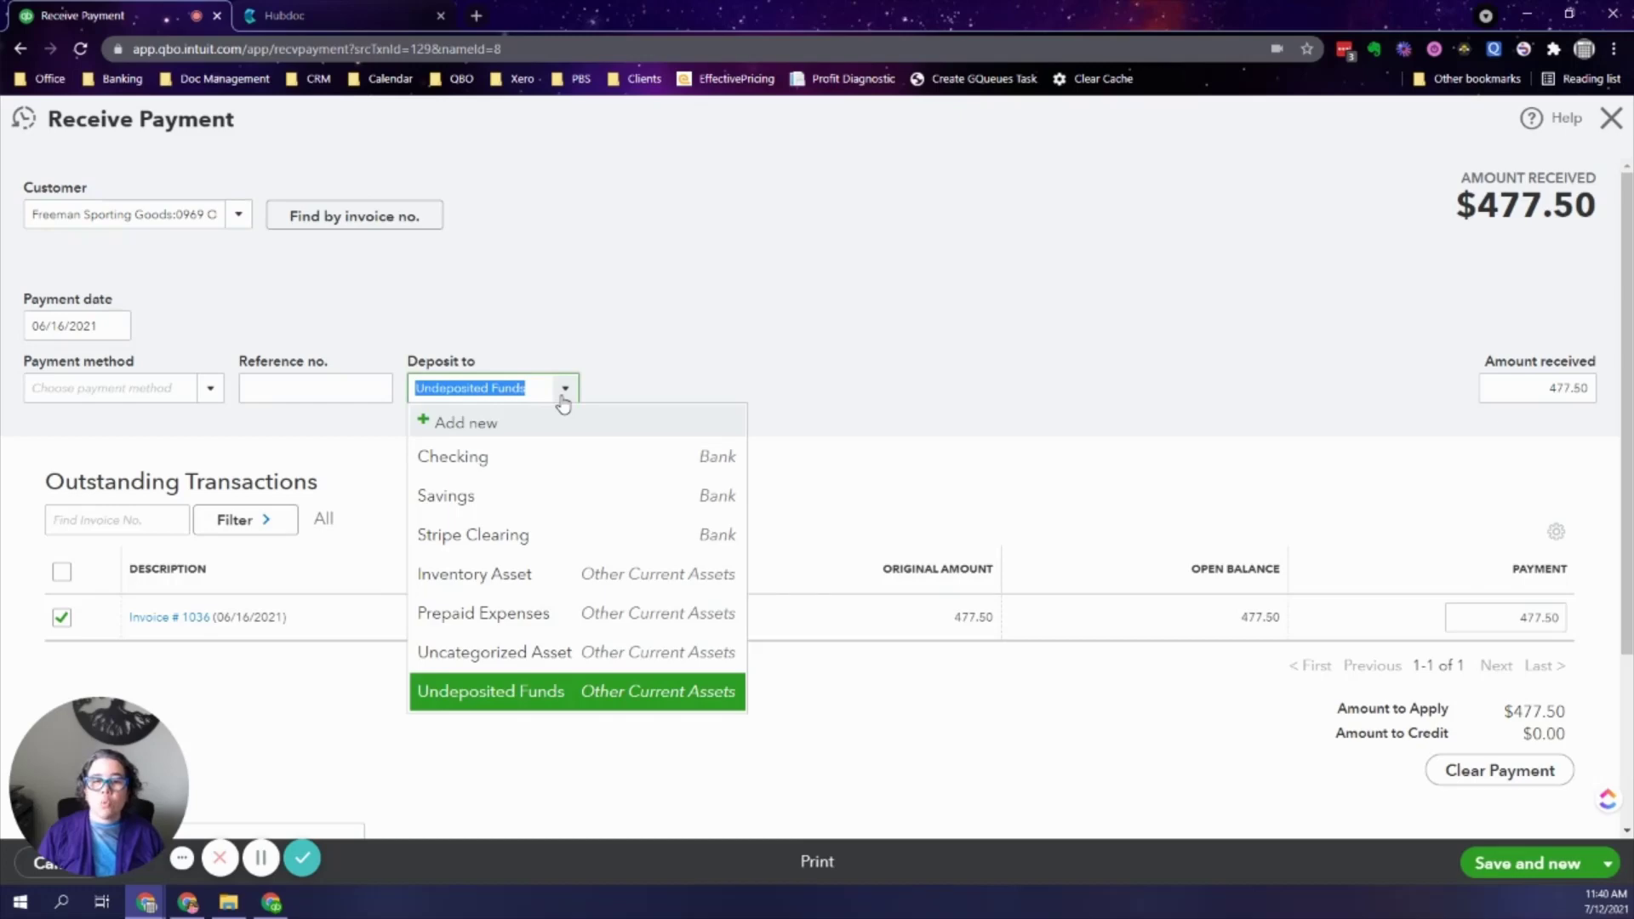
left_click(471, 537)
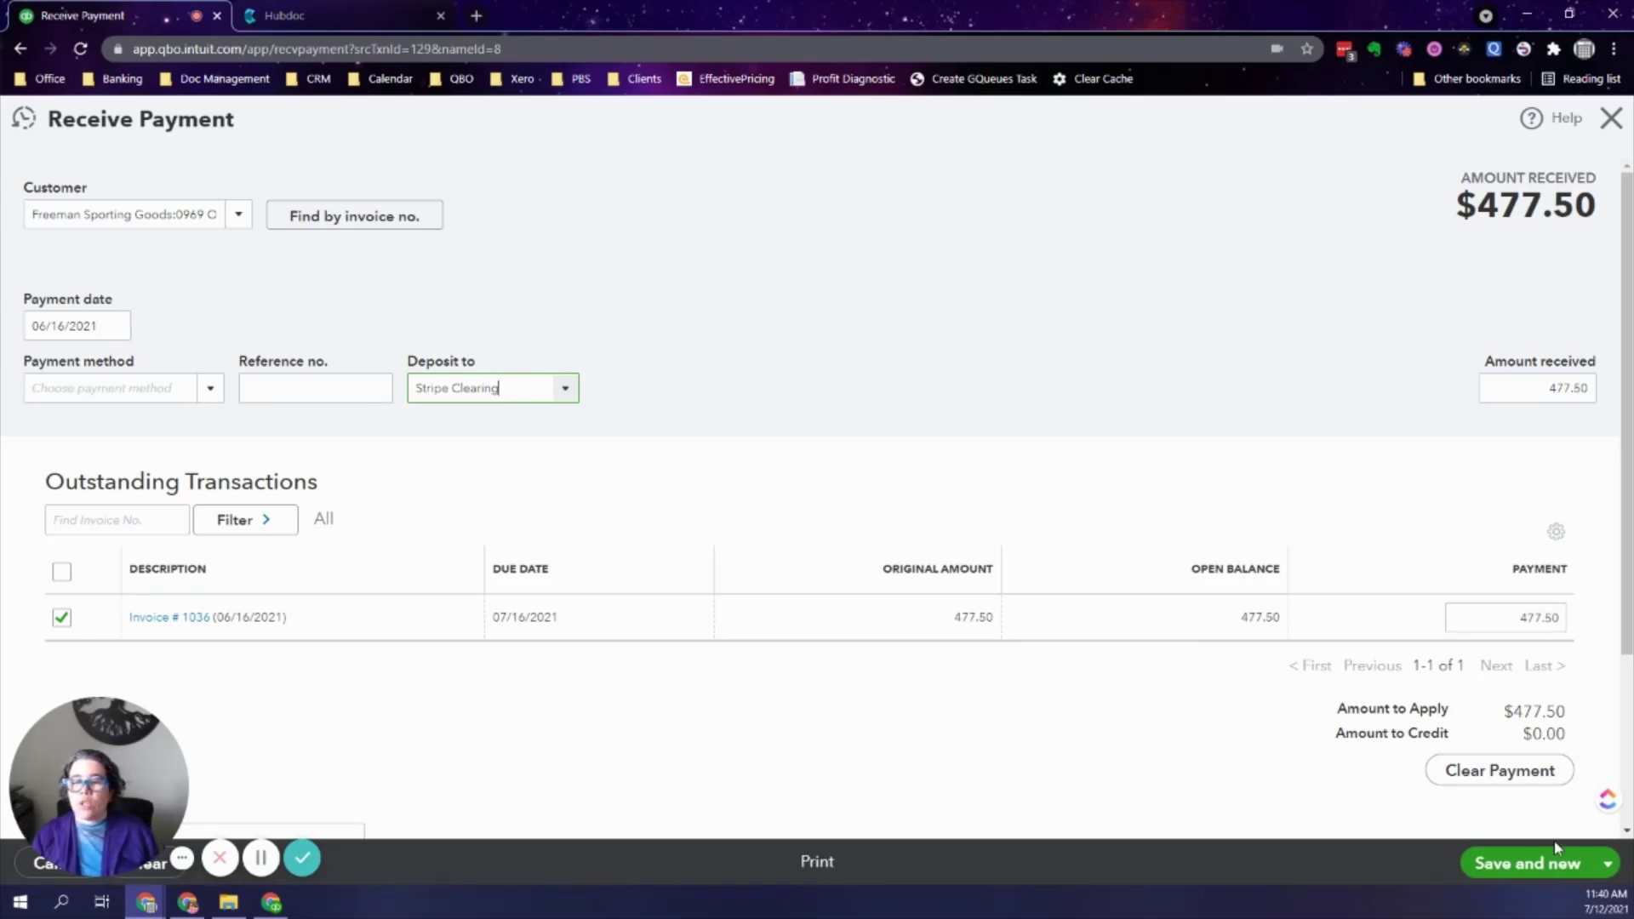
left_click(1608, 863)
left_click(1503, 794)
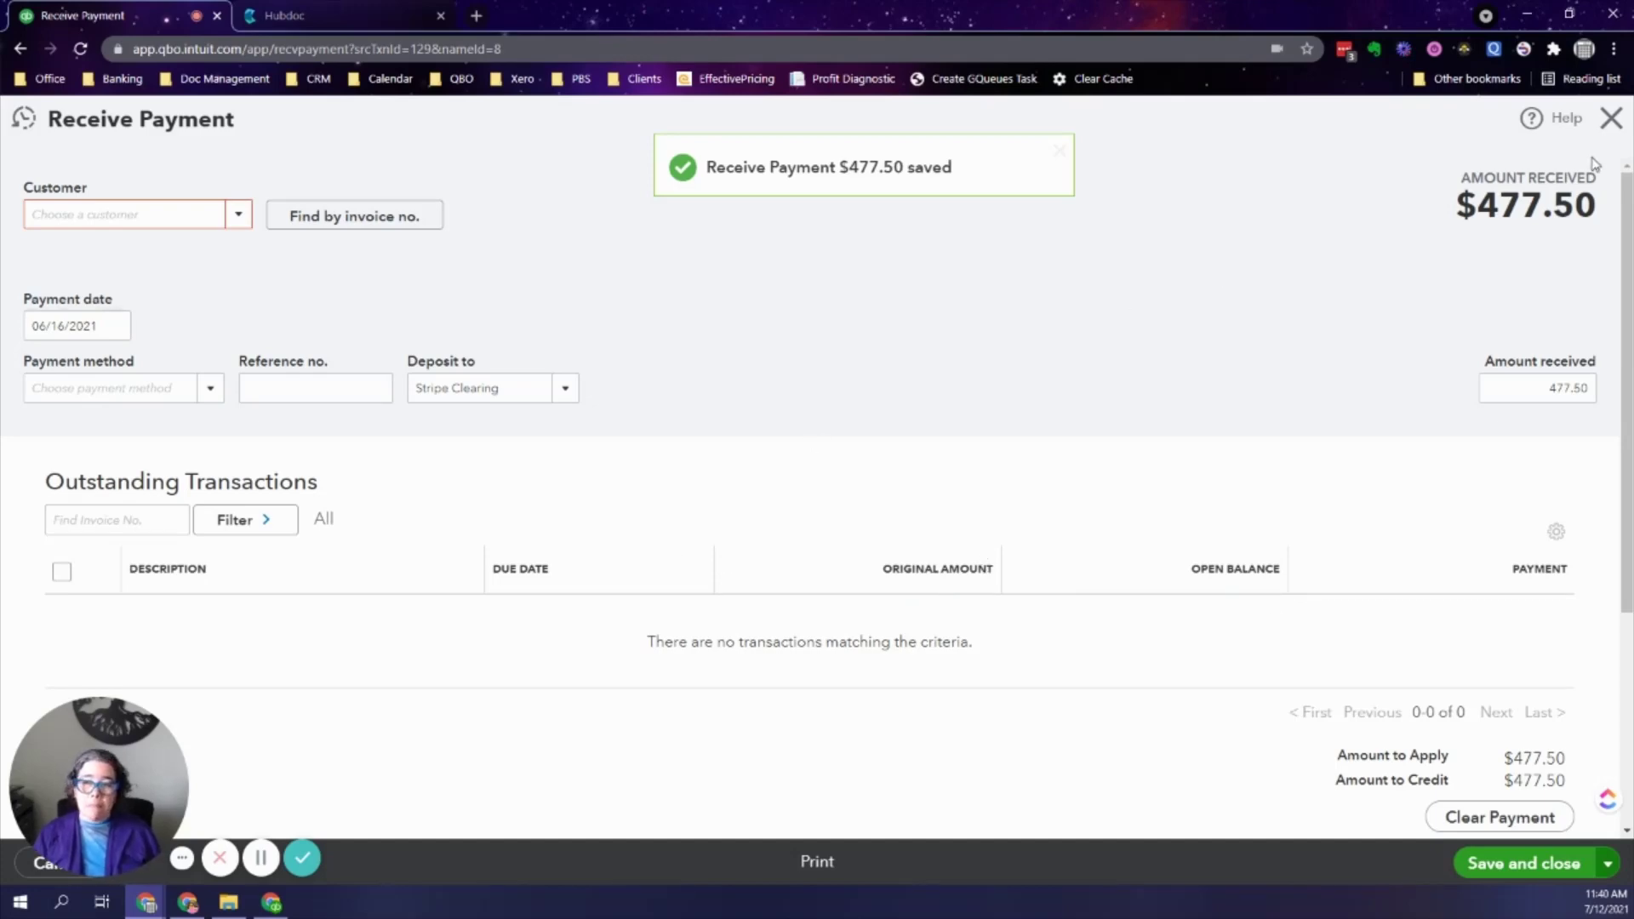
left_click(1610, 119)
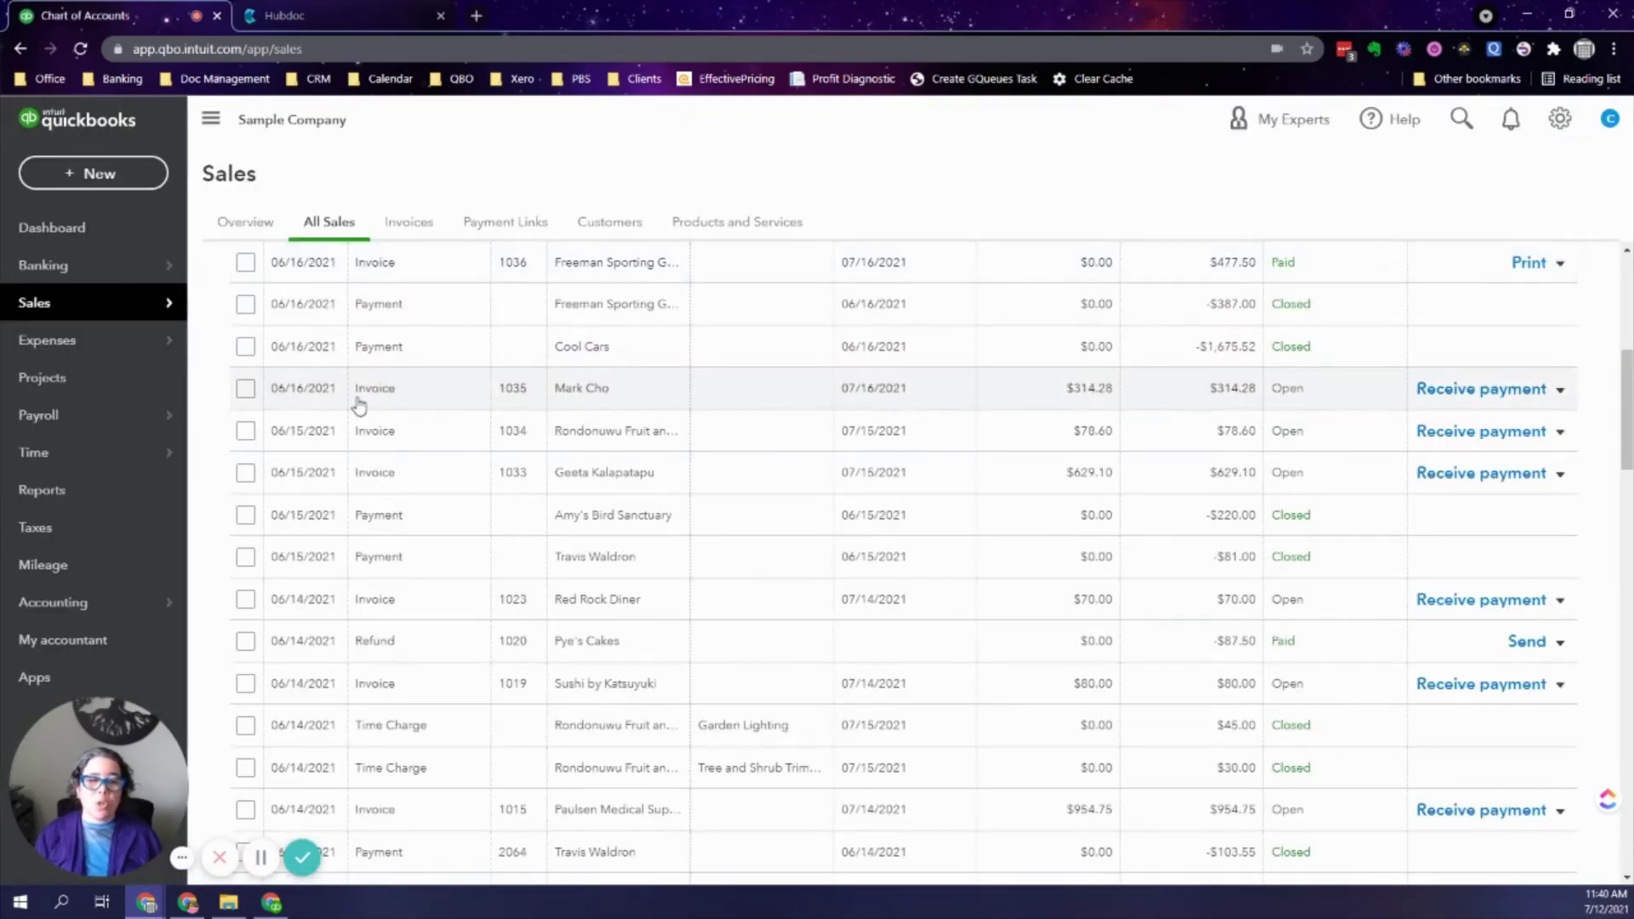
Step: Categorize the 06/15/2021 $408.00 deposit as a transfer from Stripe Clearing
mouse_move(92, 356)
mouse_move(98, 267)
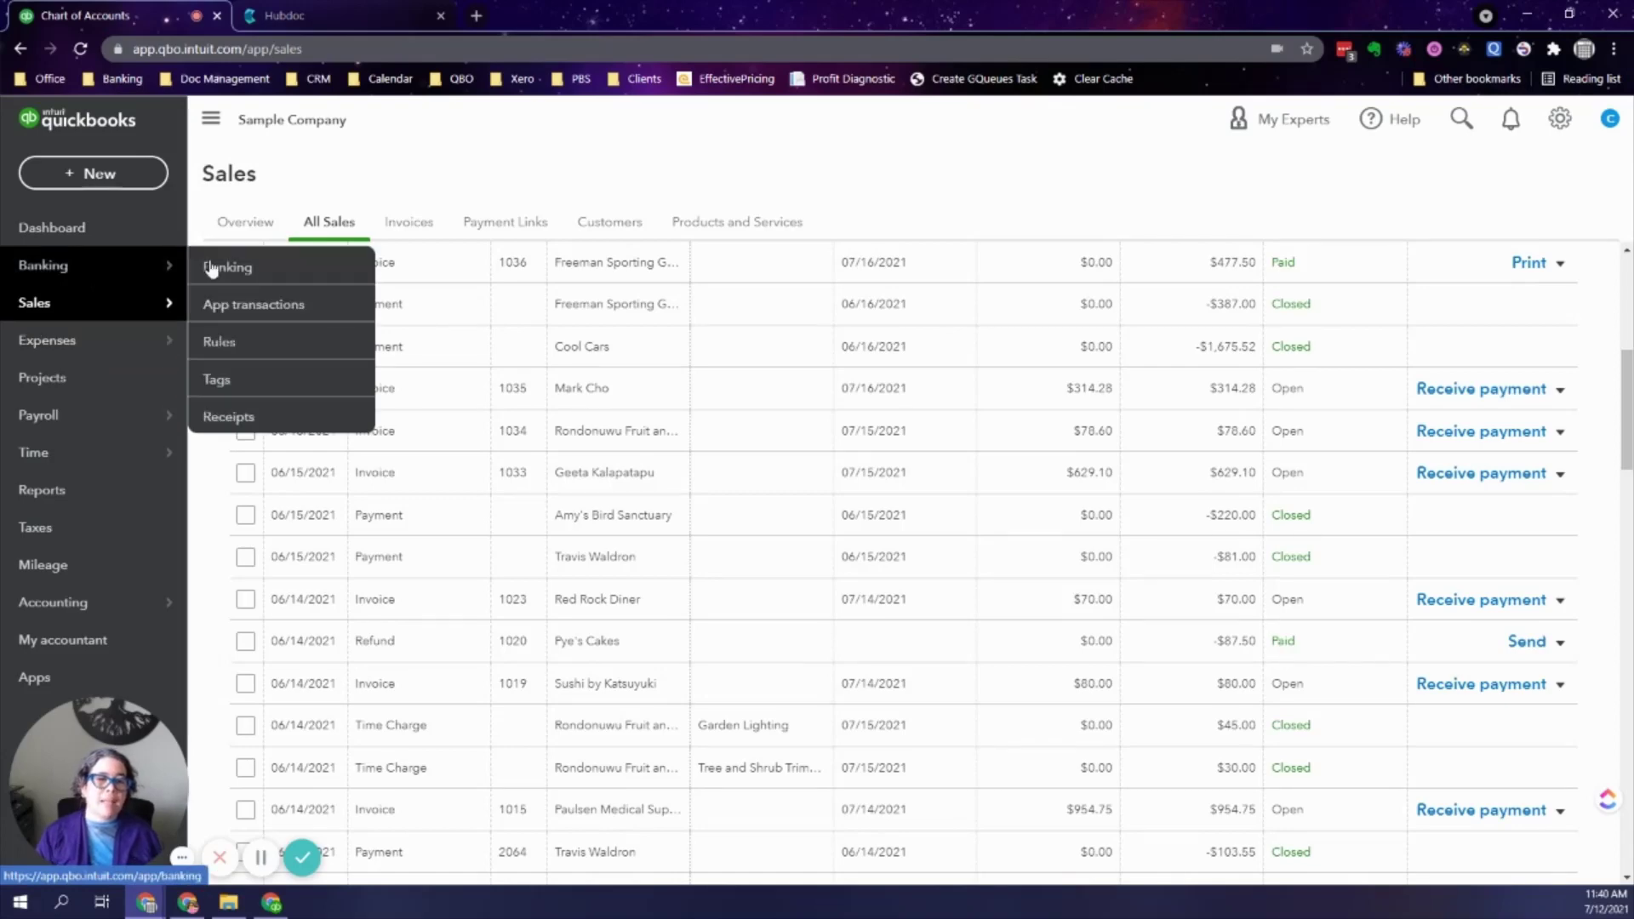
left_click(228, 267)
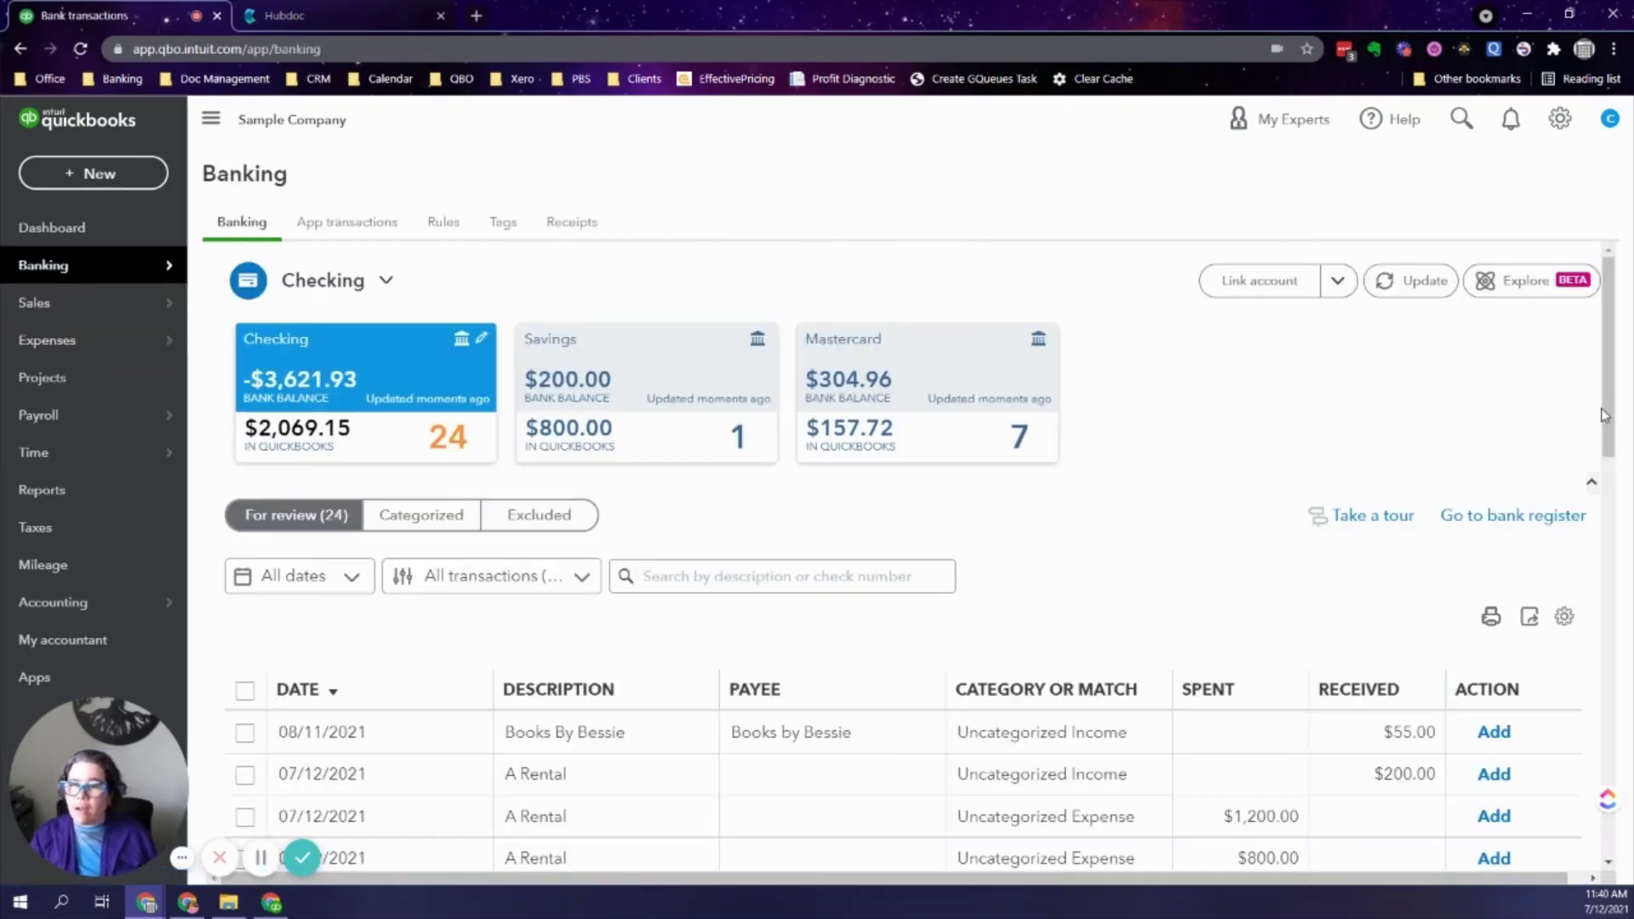
left_click_drag(1608, 428, 1617, 577)
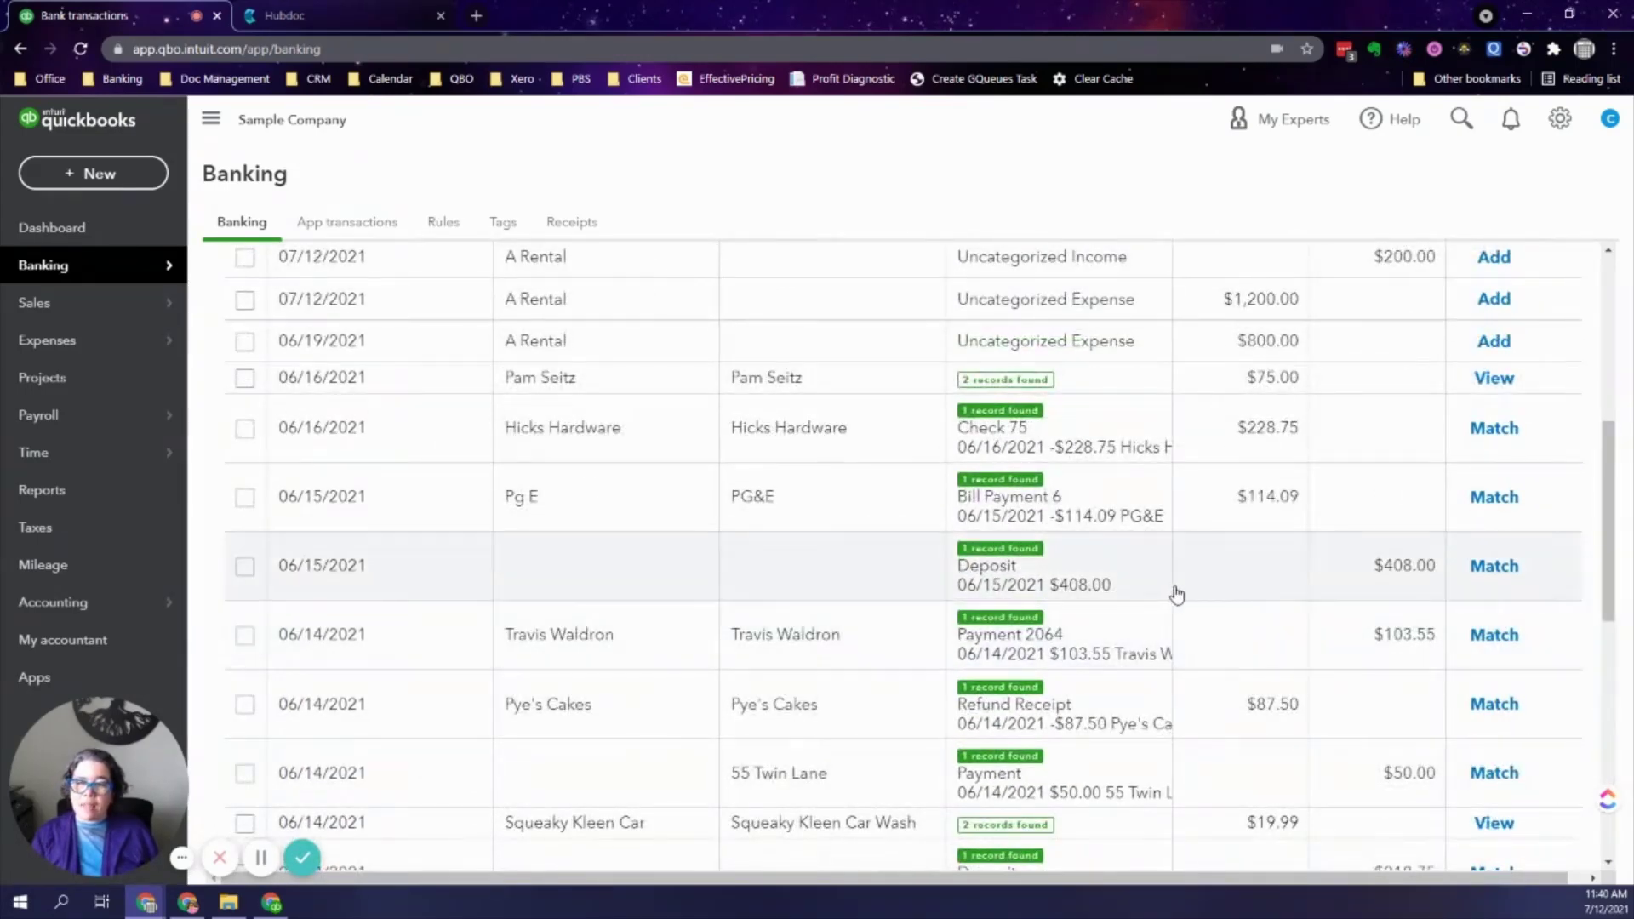
left_click(1219, 586)
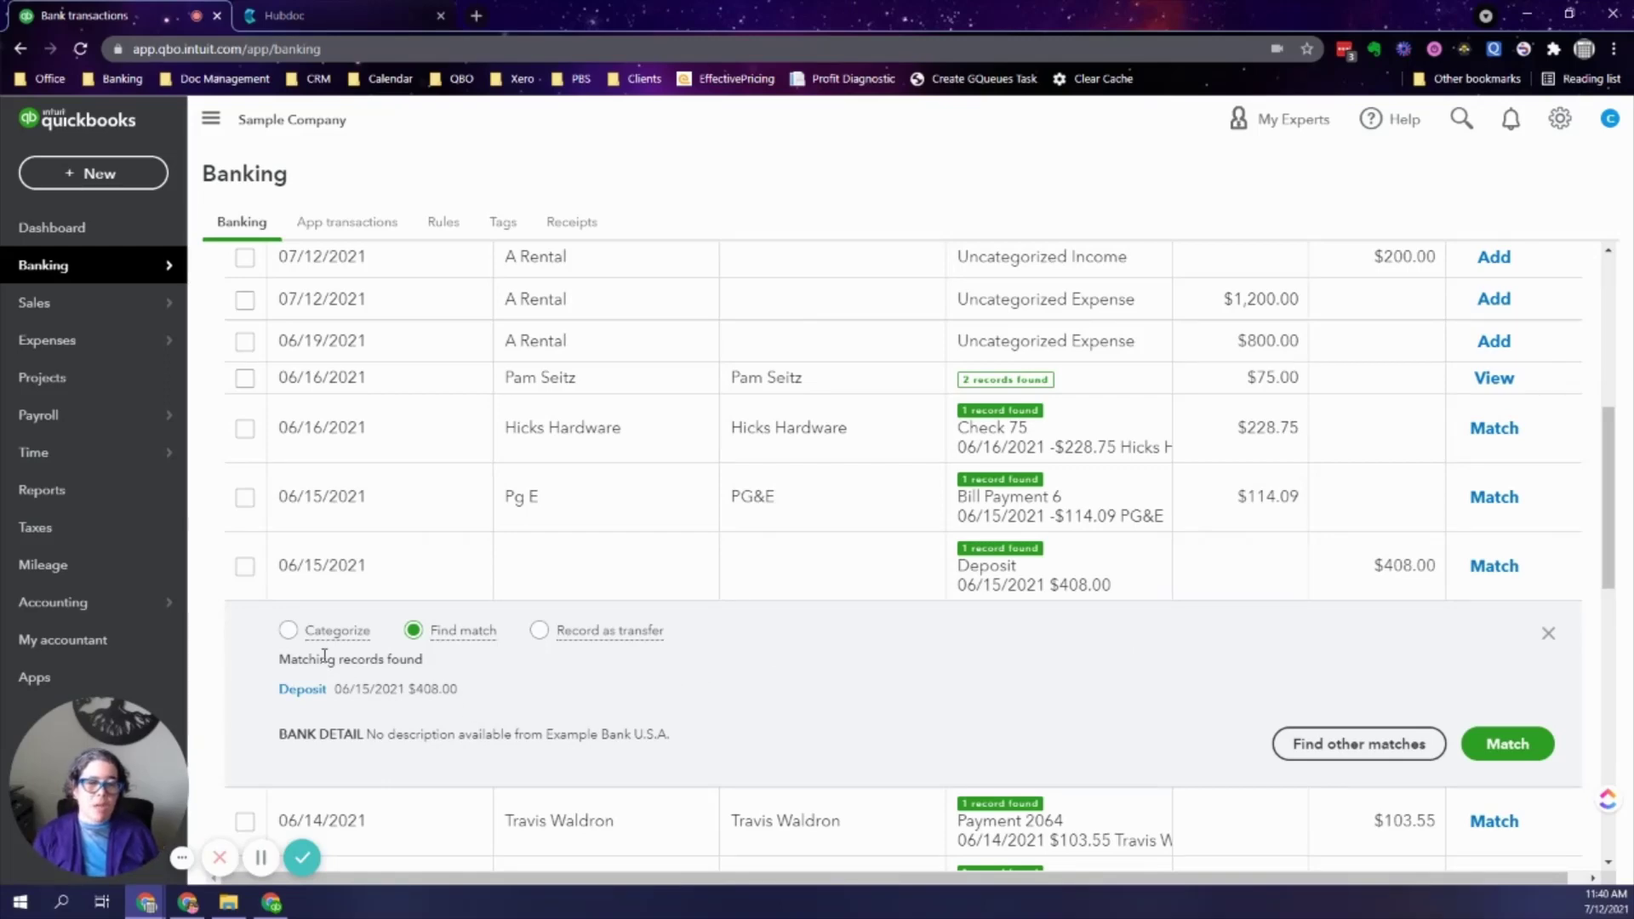
left_click(289, 630)
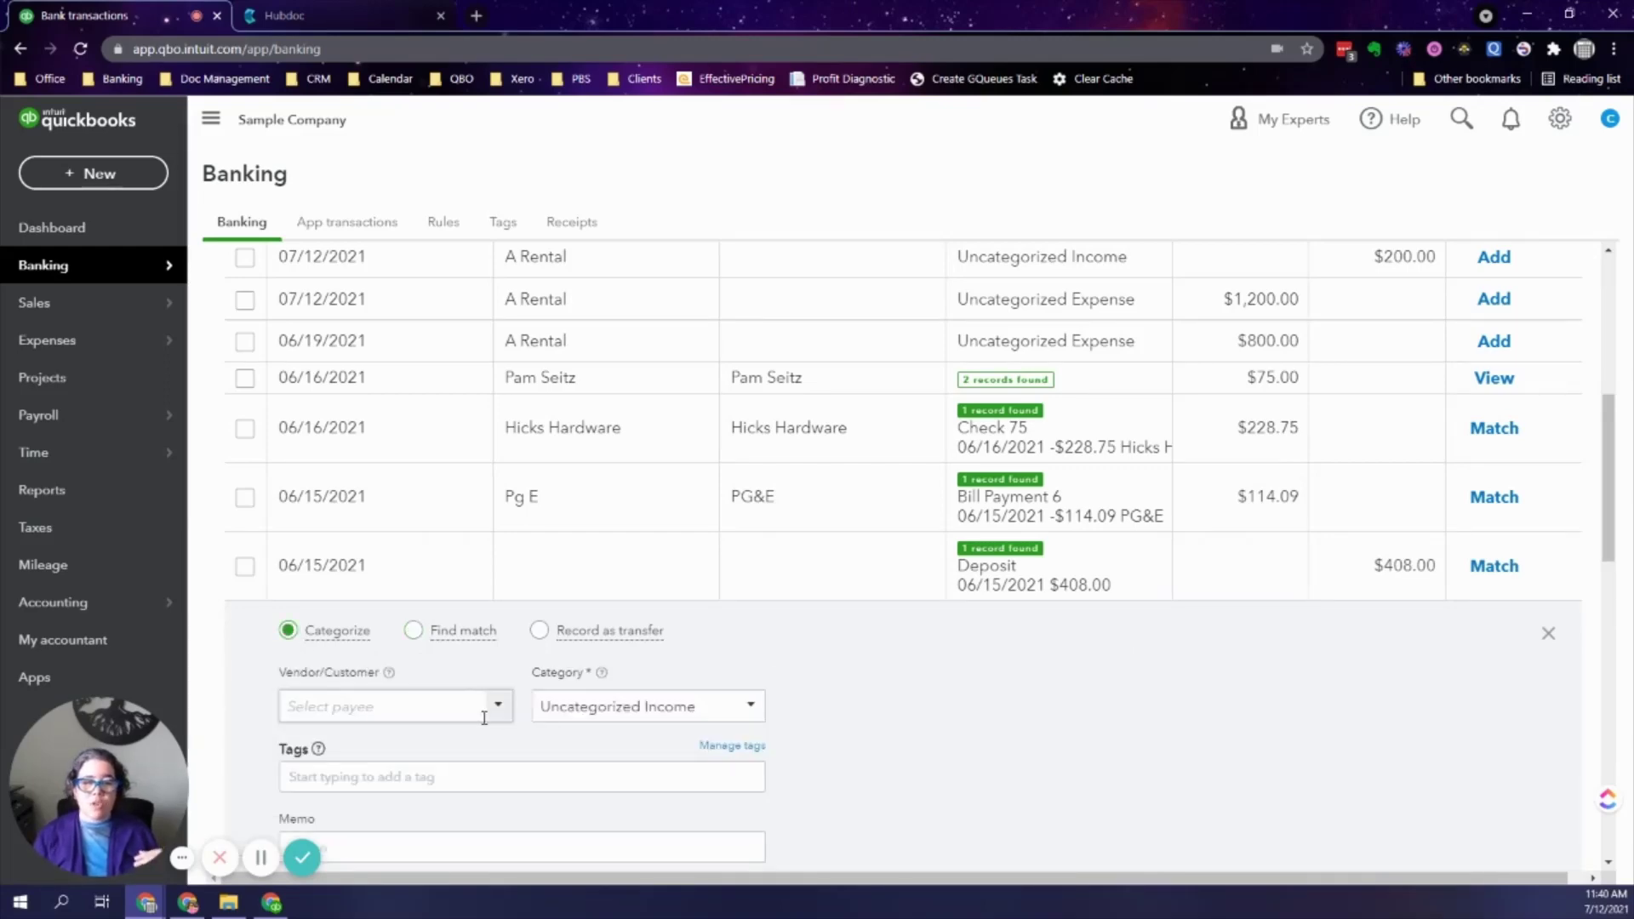
left_click(539, 630)
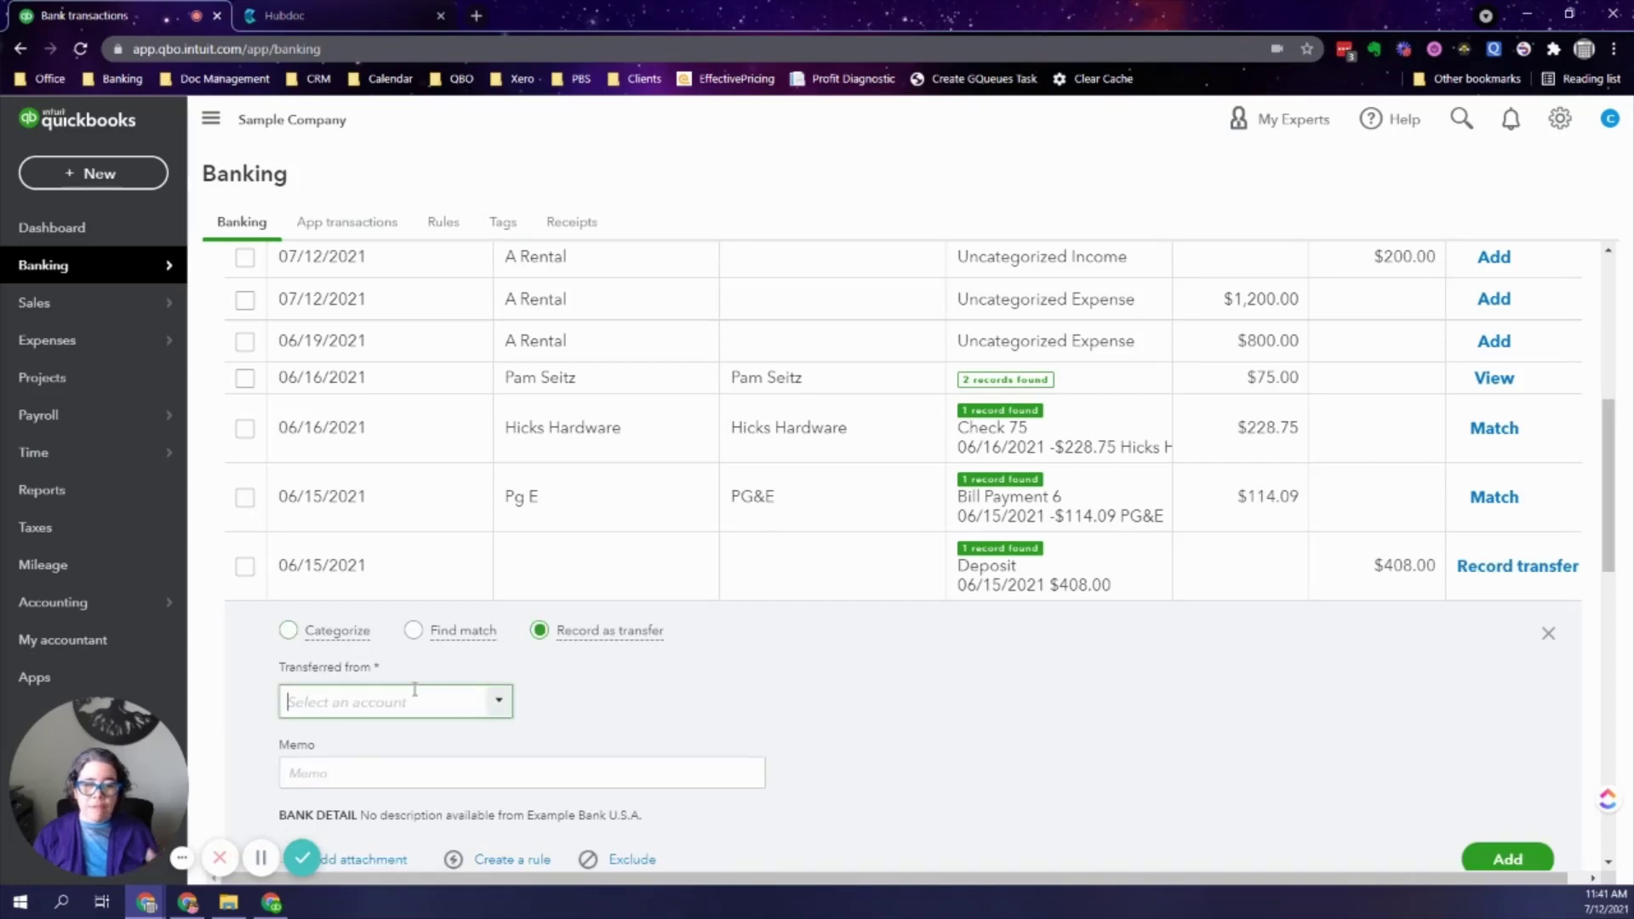
type("stripe")
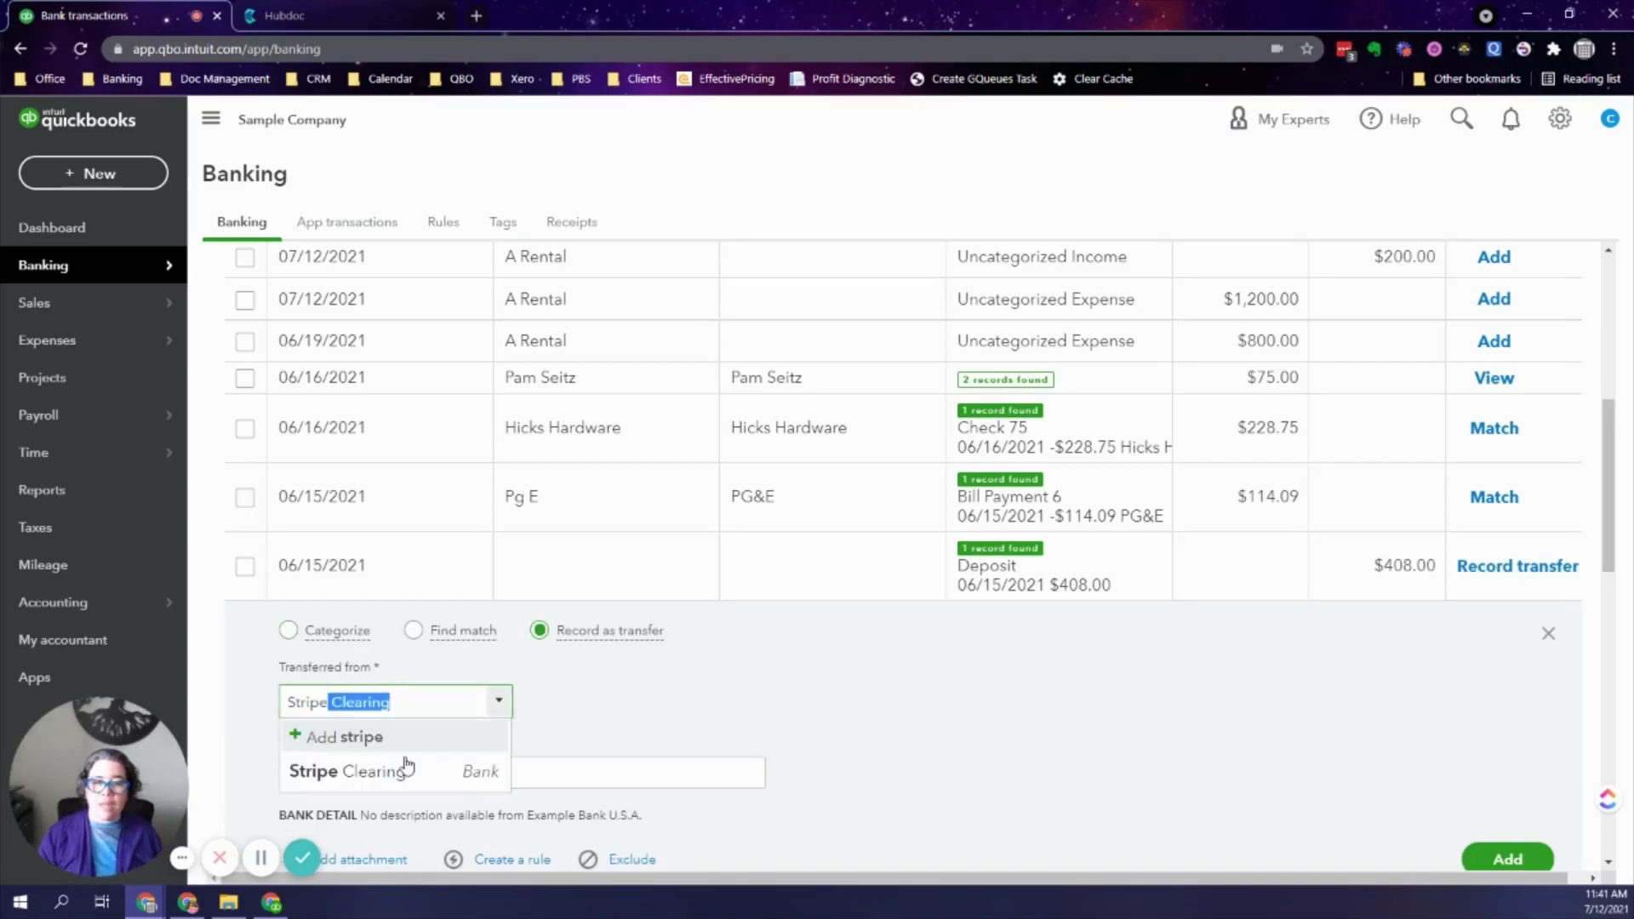
left_click(407, 770)
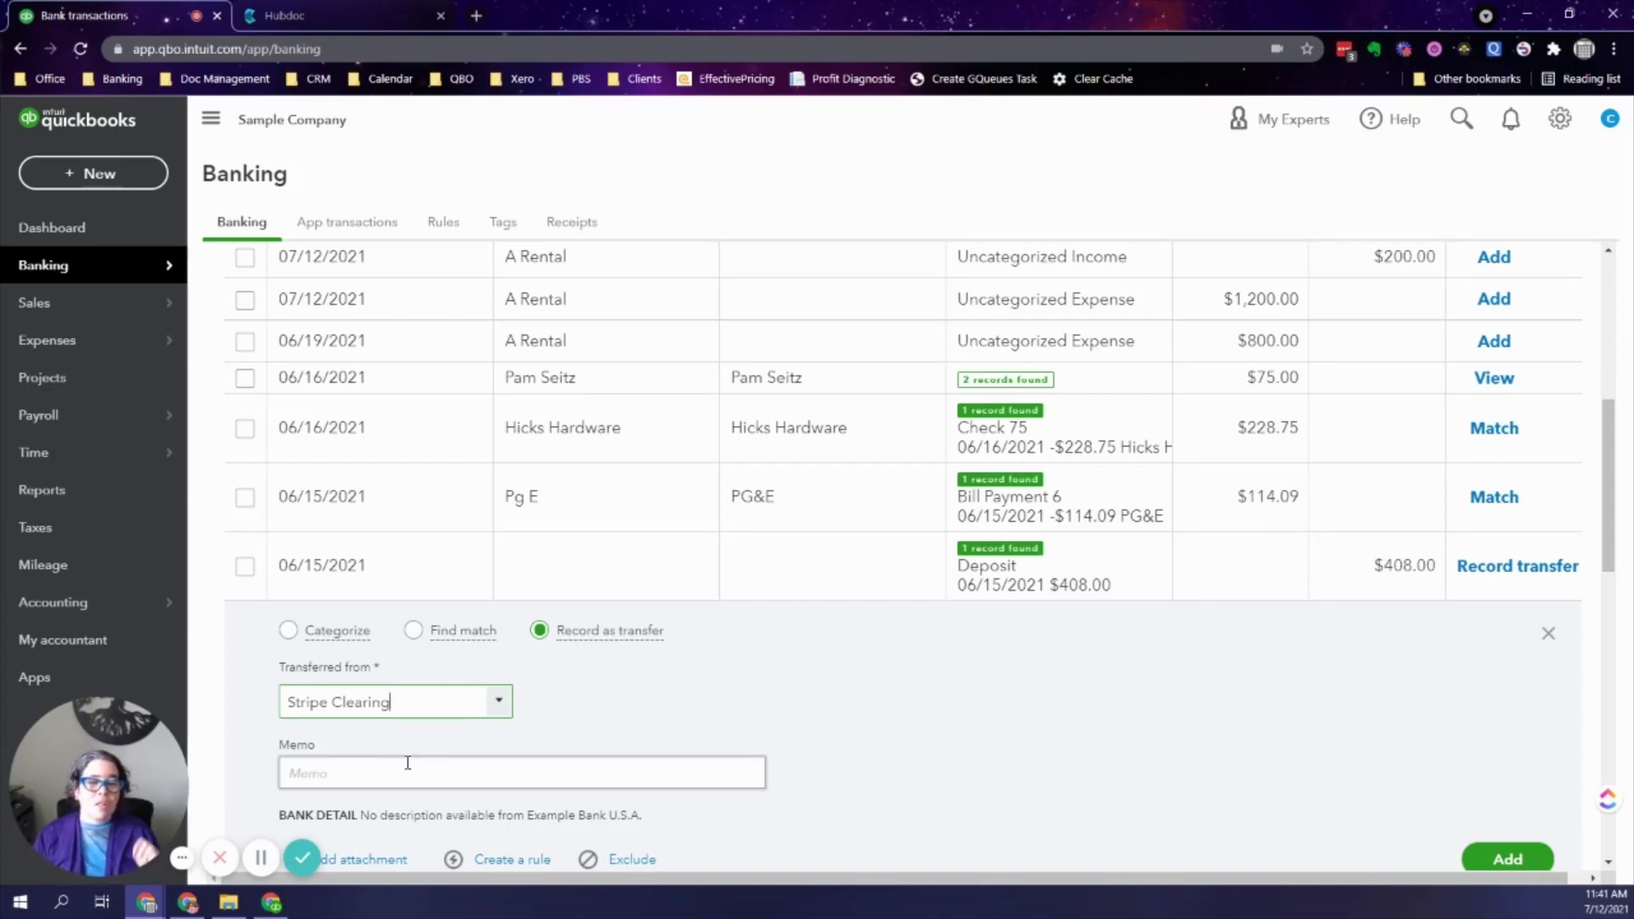
left_click(289, 629)
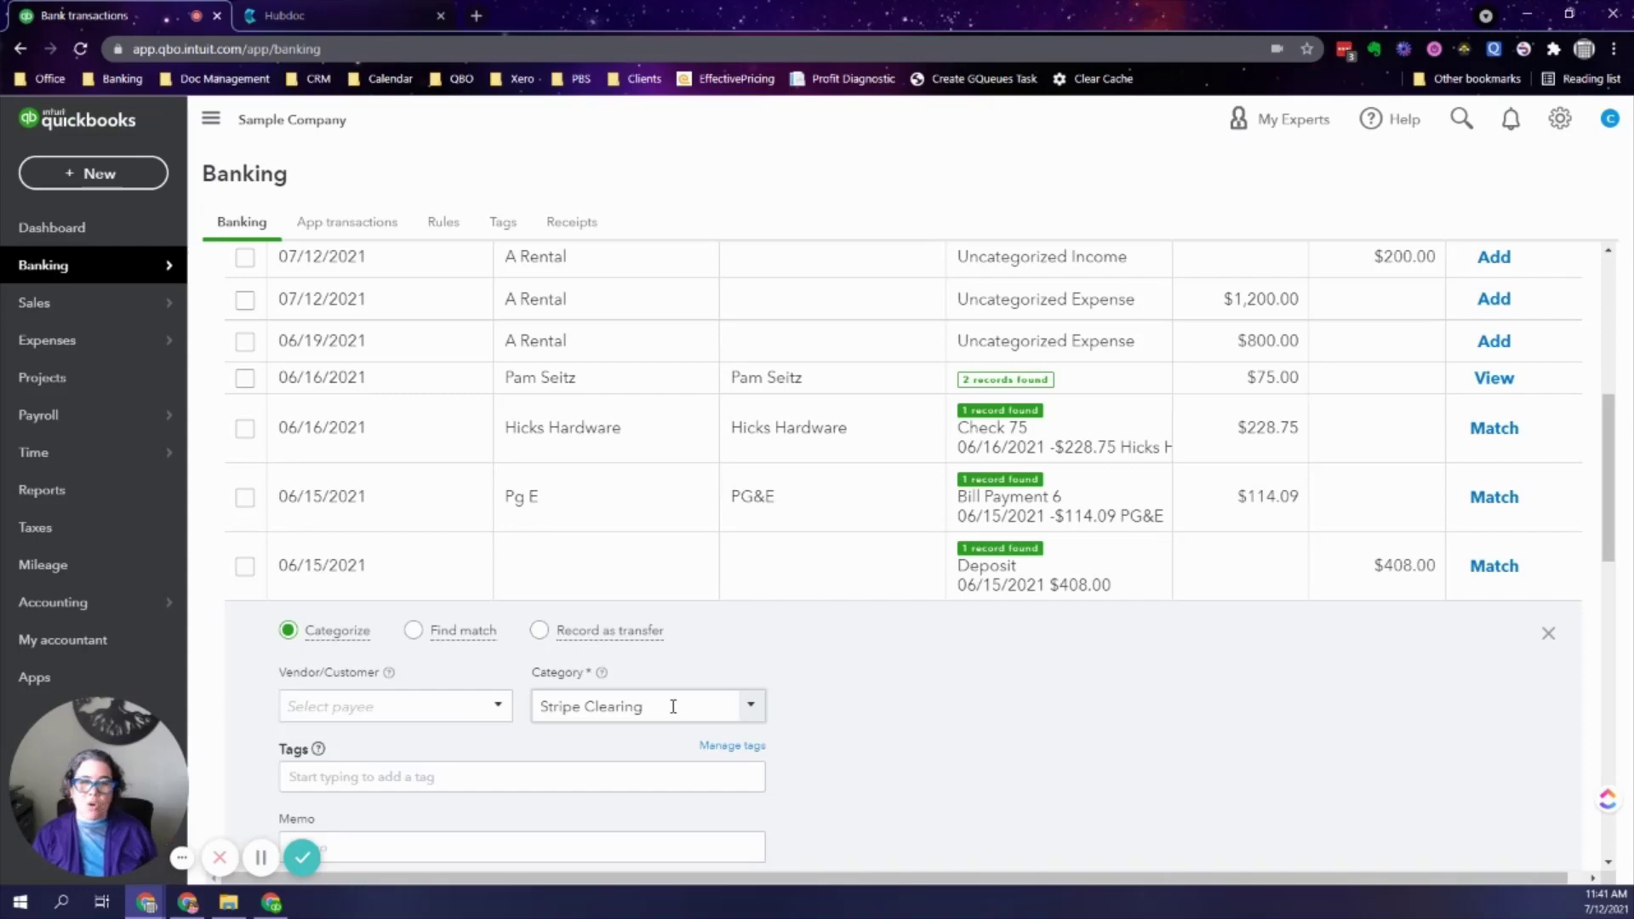
left_click_drag(1608, 550, 1611, 636)
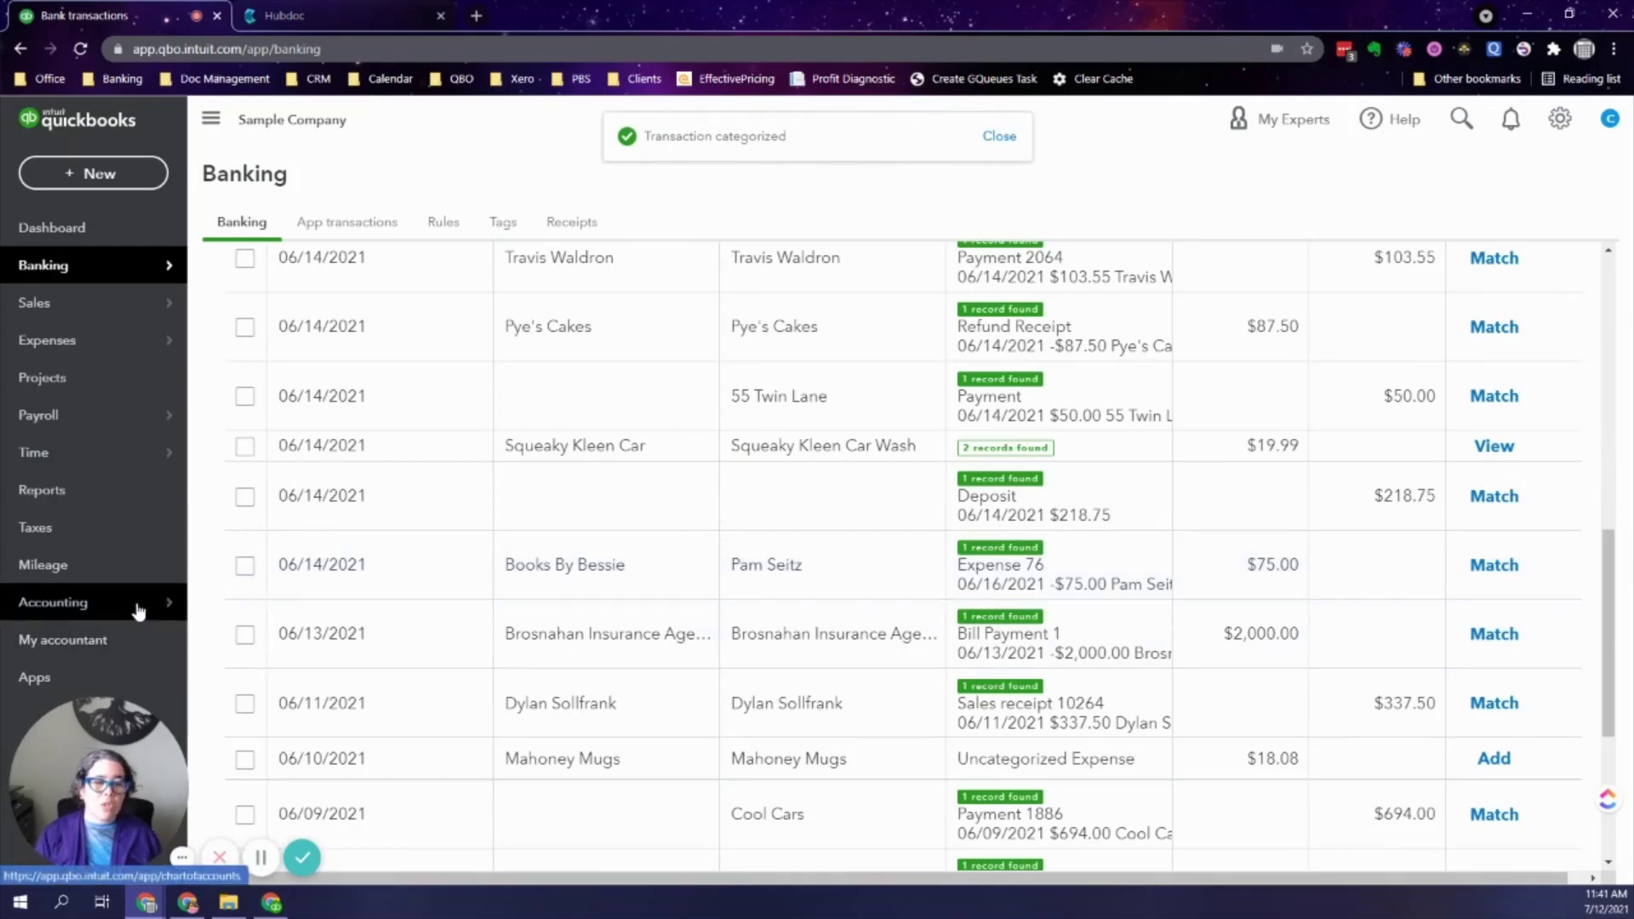
Step: Open the Stripe Clearing register by filtering the Chart of Accounts for 'strip'
mouse_move(138, 609)
left_click(223, 604)
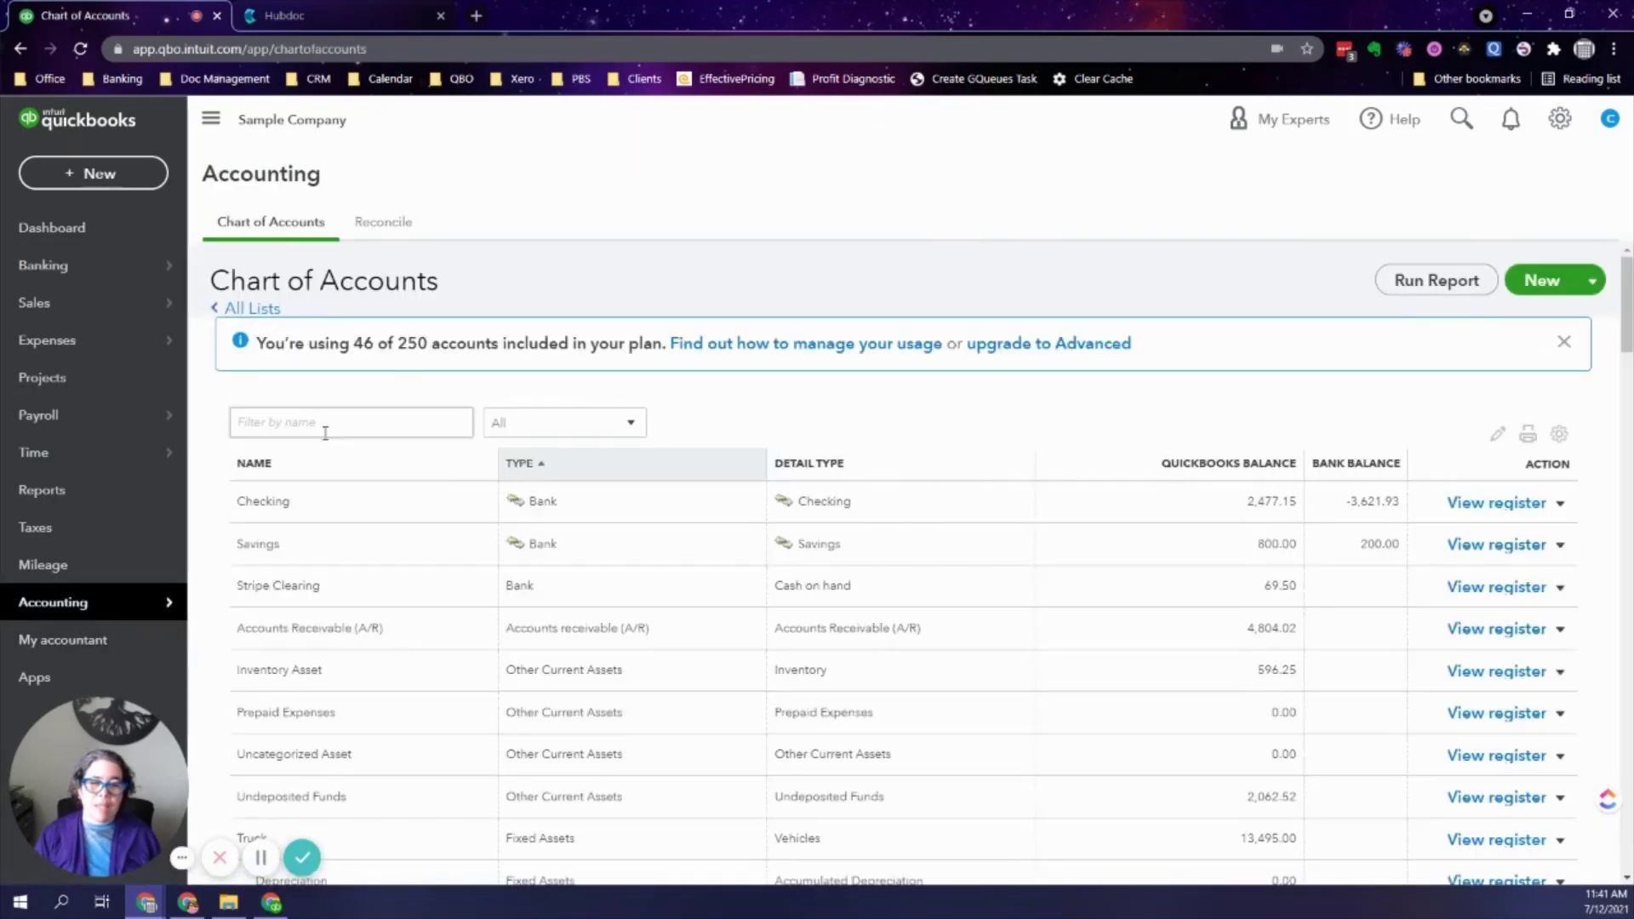
left_click(324, 426)
type("strip")
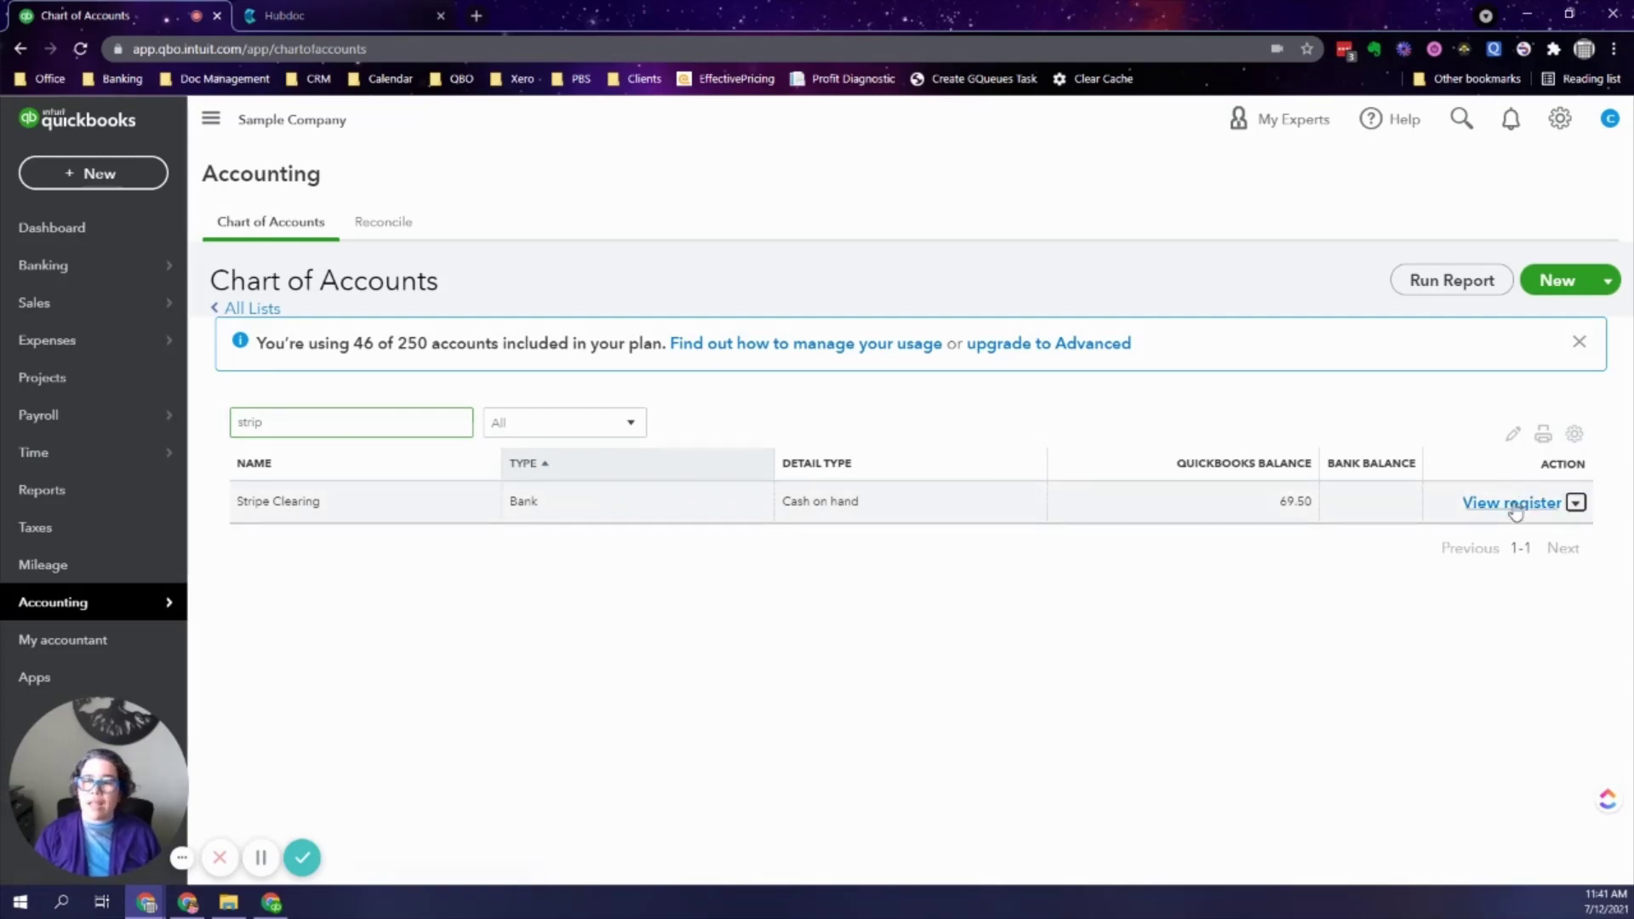
left_click(1553, 503)
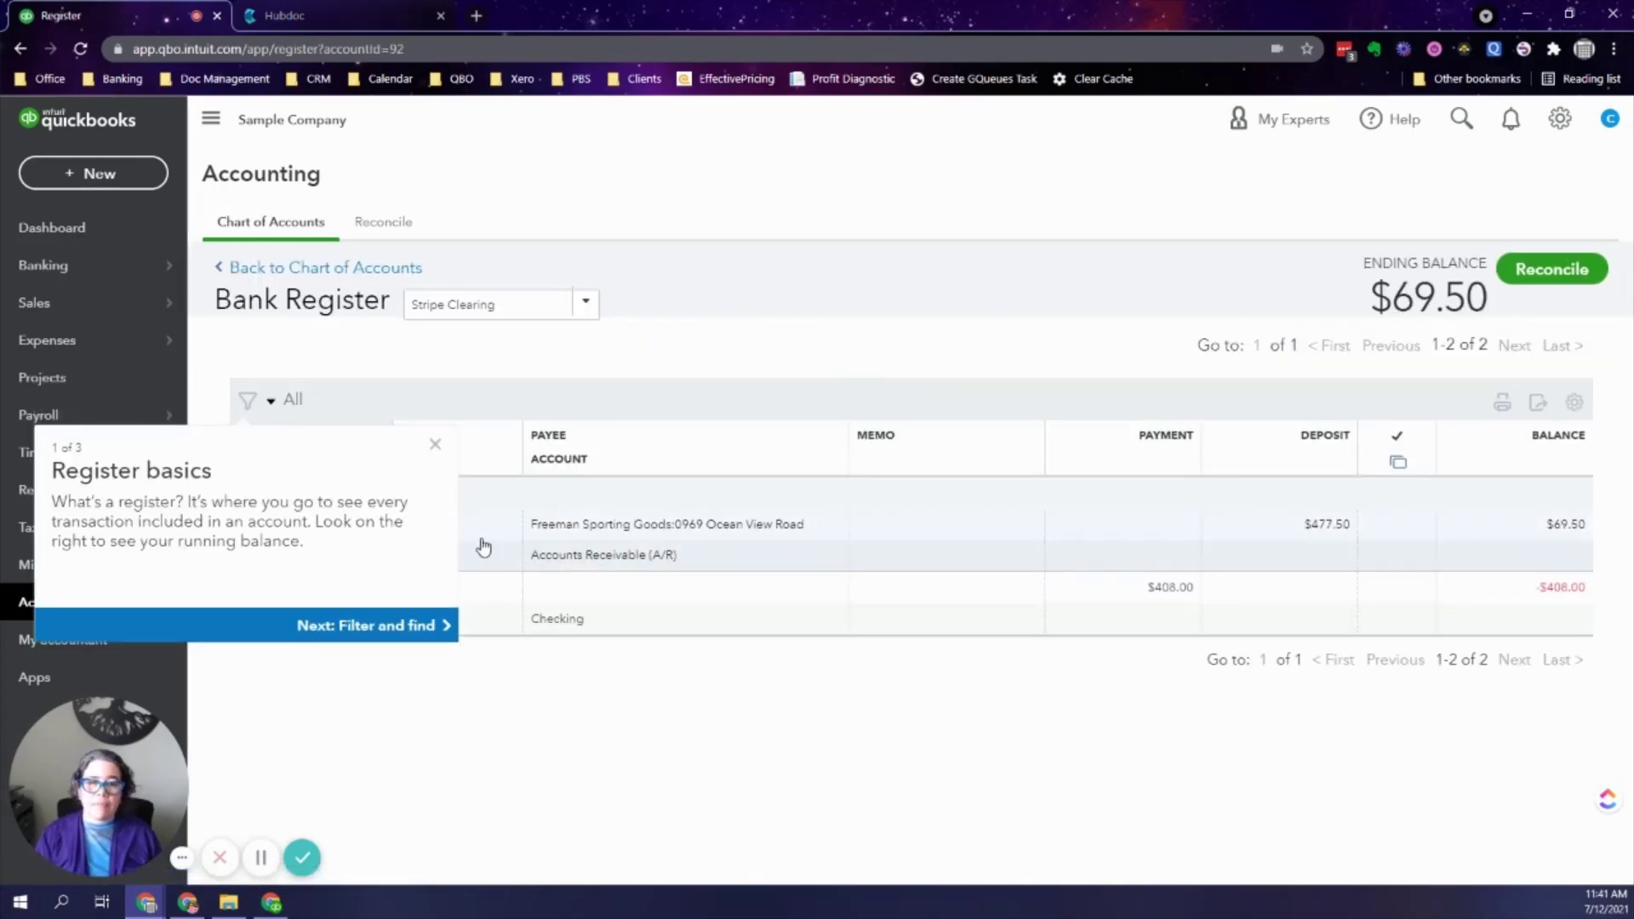
left_click(434, 445)
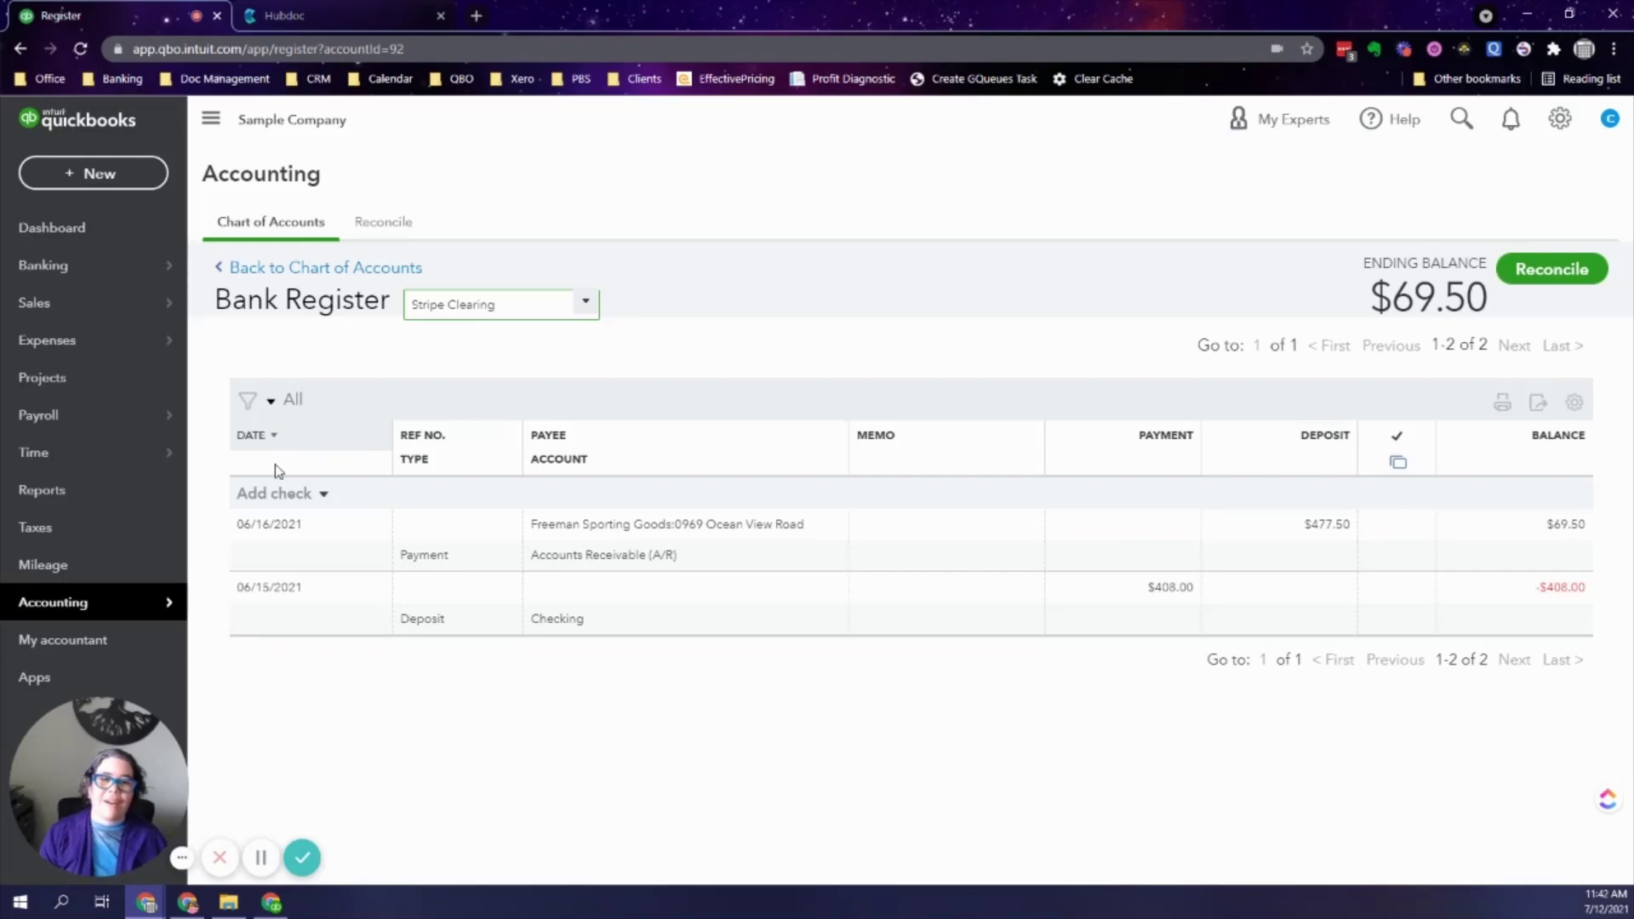
left_click(323, 495)
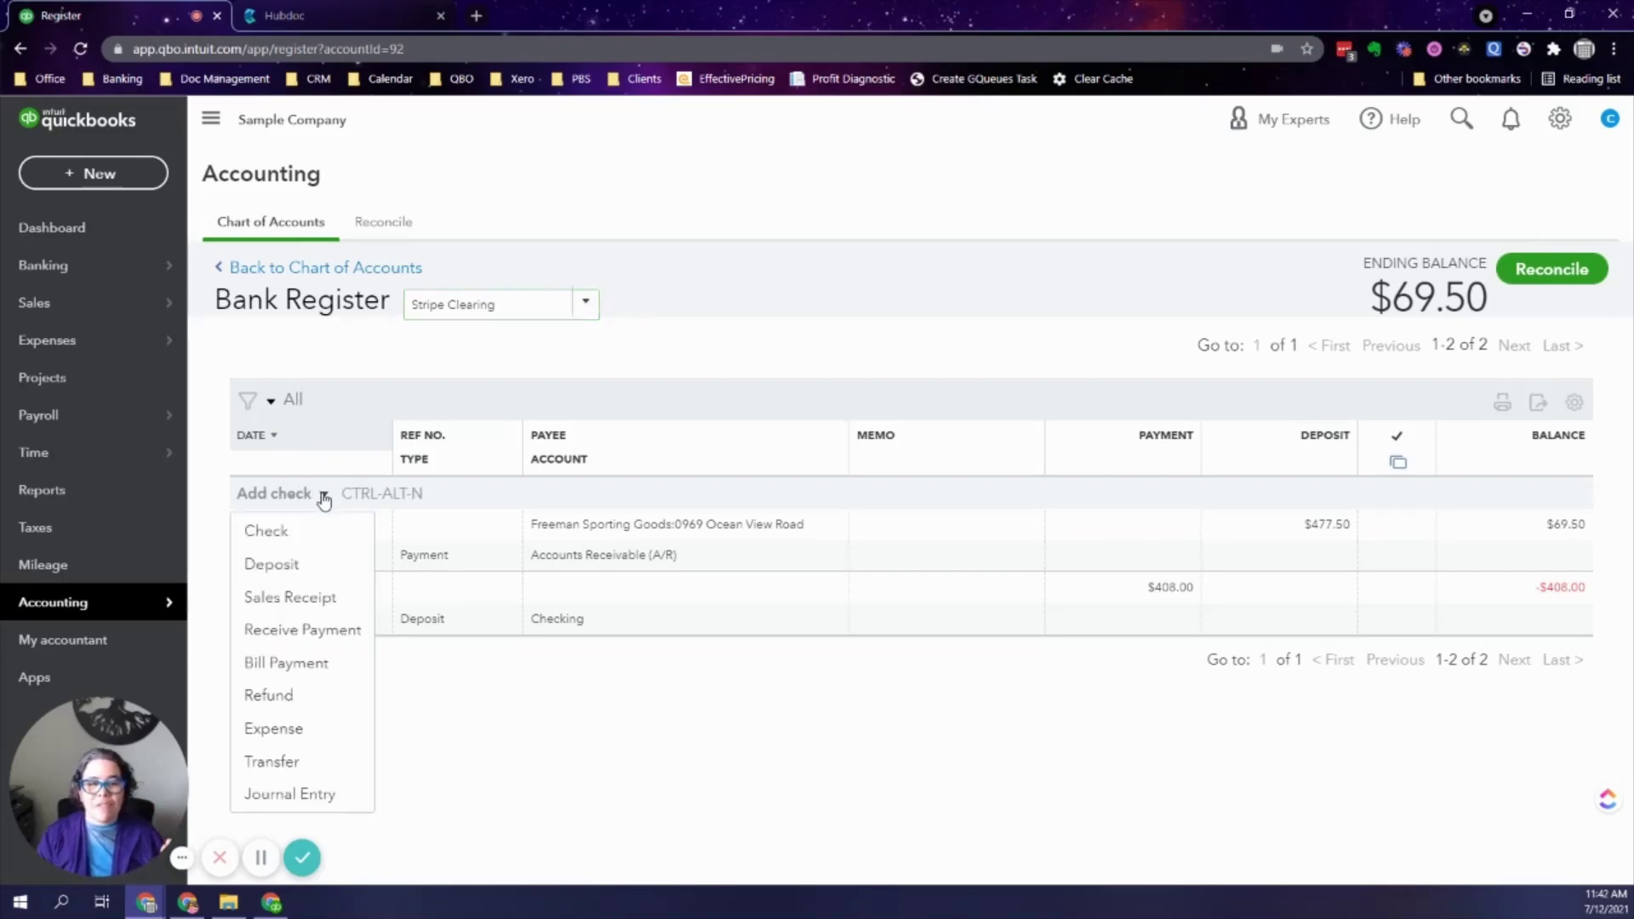
Step: Start a register expense dated 06/16/2021 with Stripe as the payee
left_click(288, 730)
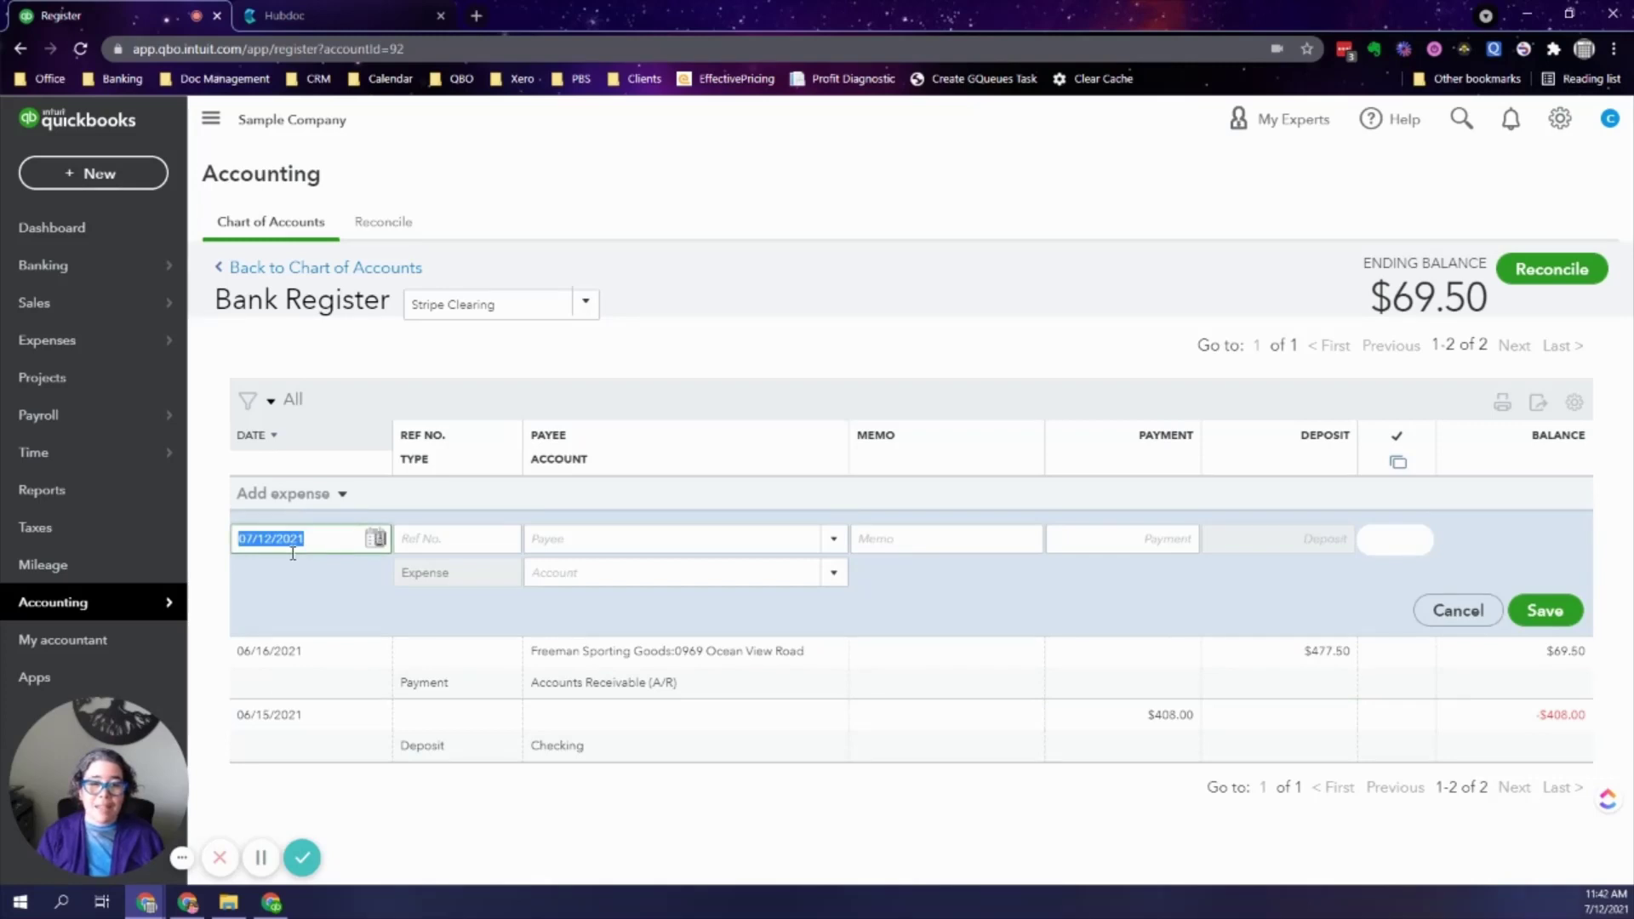
left_click(371, 549)
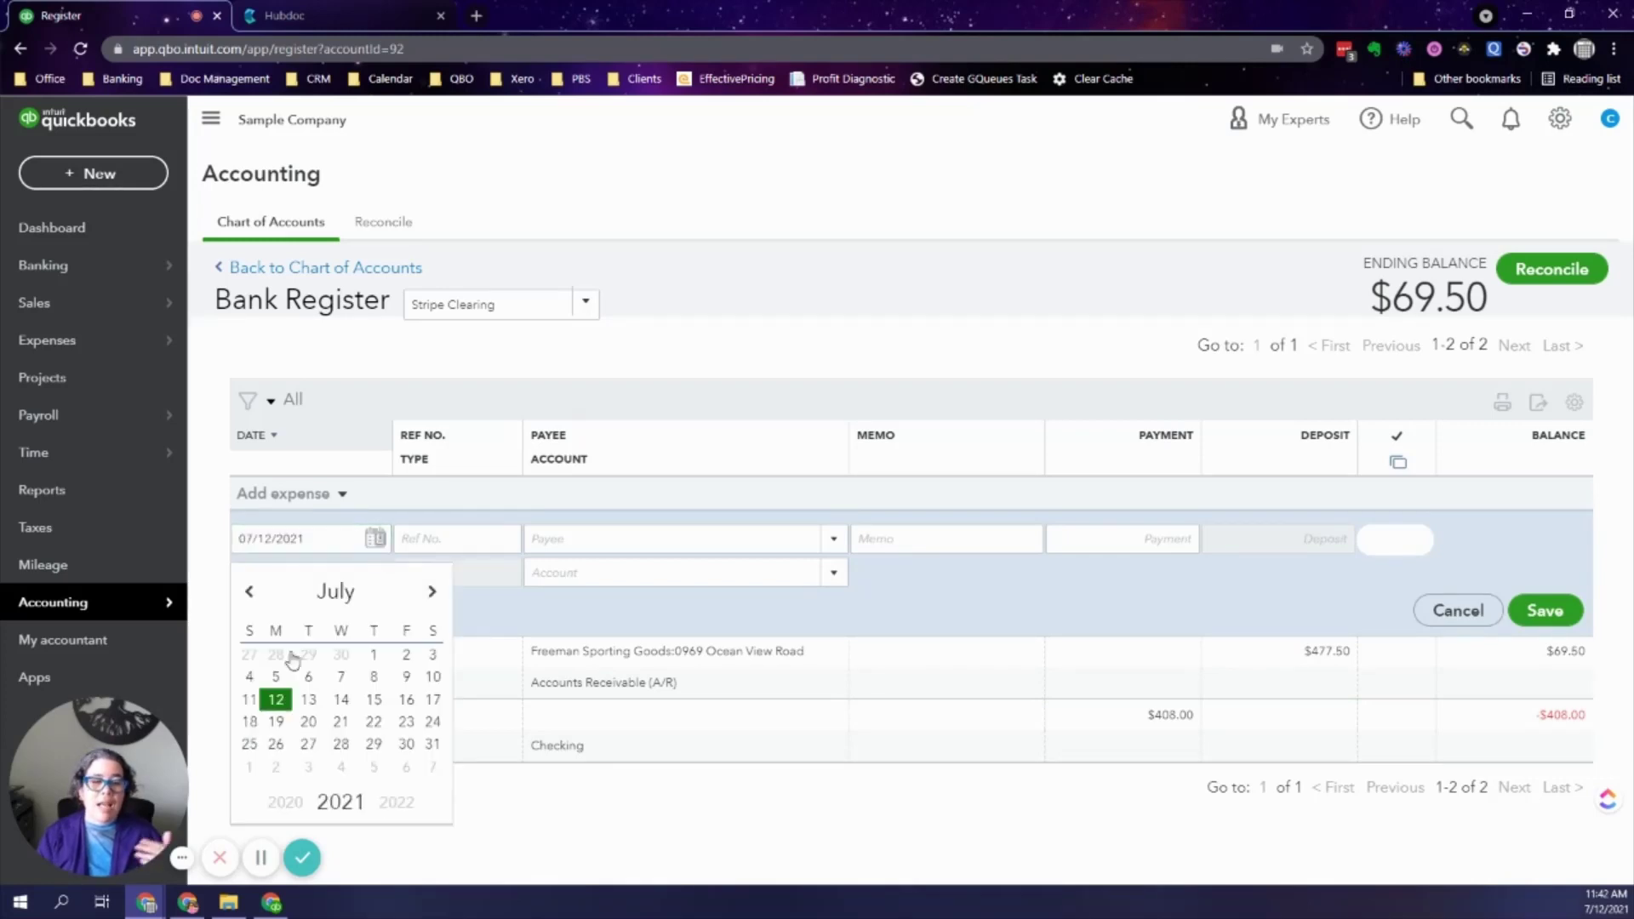
left_click(249, 591)
left_click(342, 699)
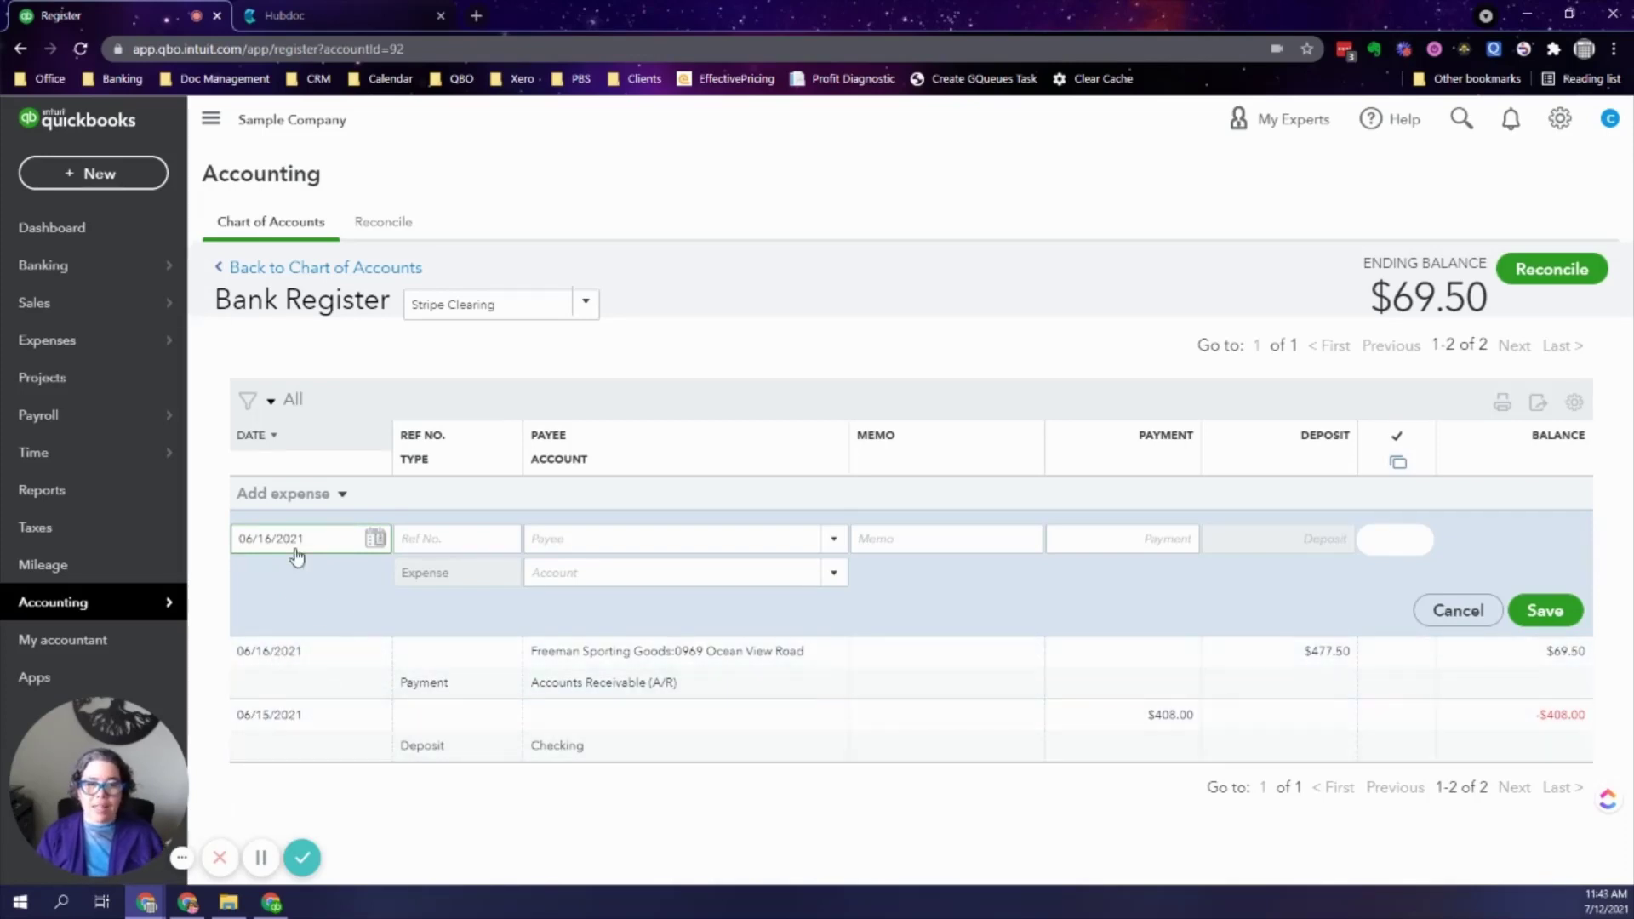
left_click(582, 540)
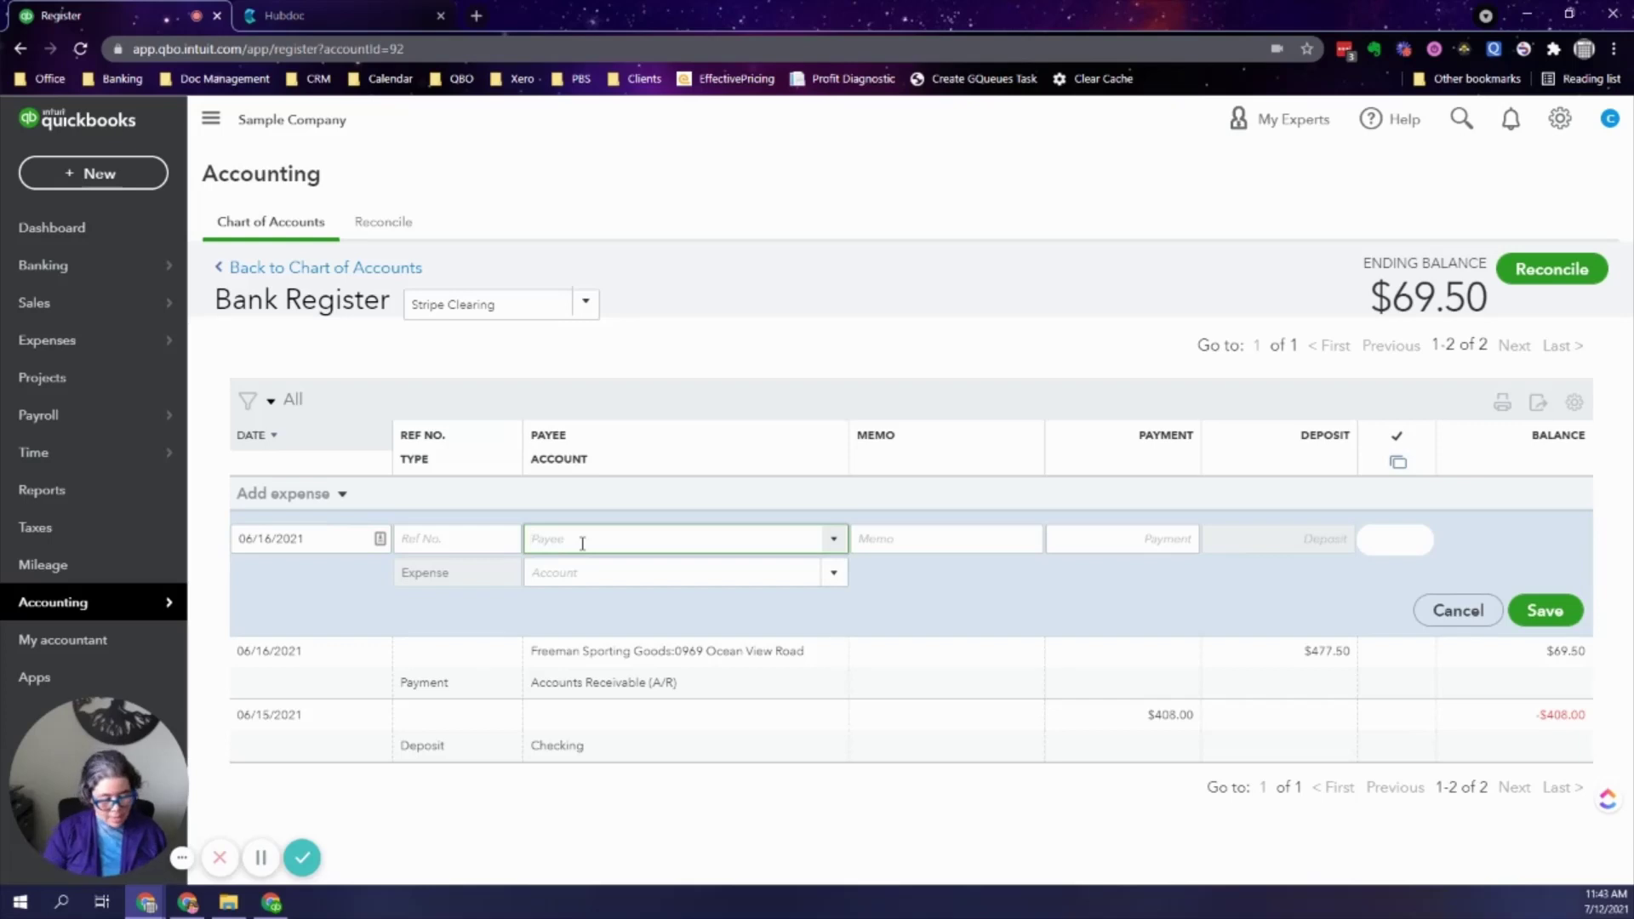
type("Stripe")
left_click(573, 609)
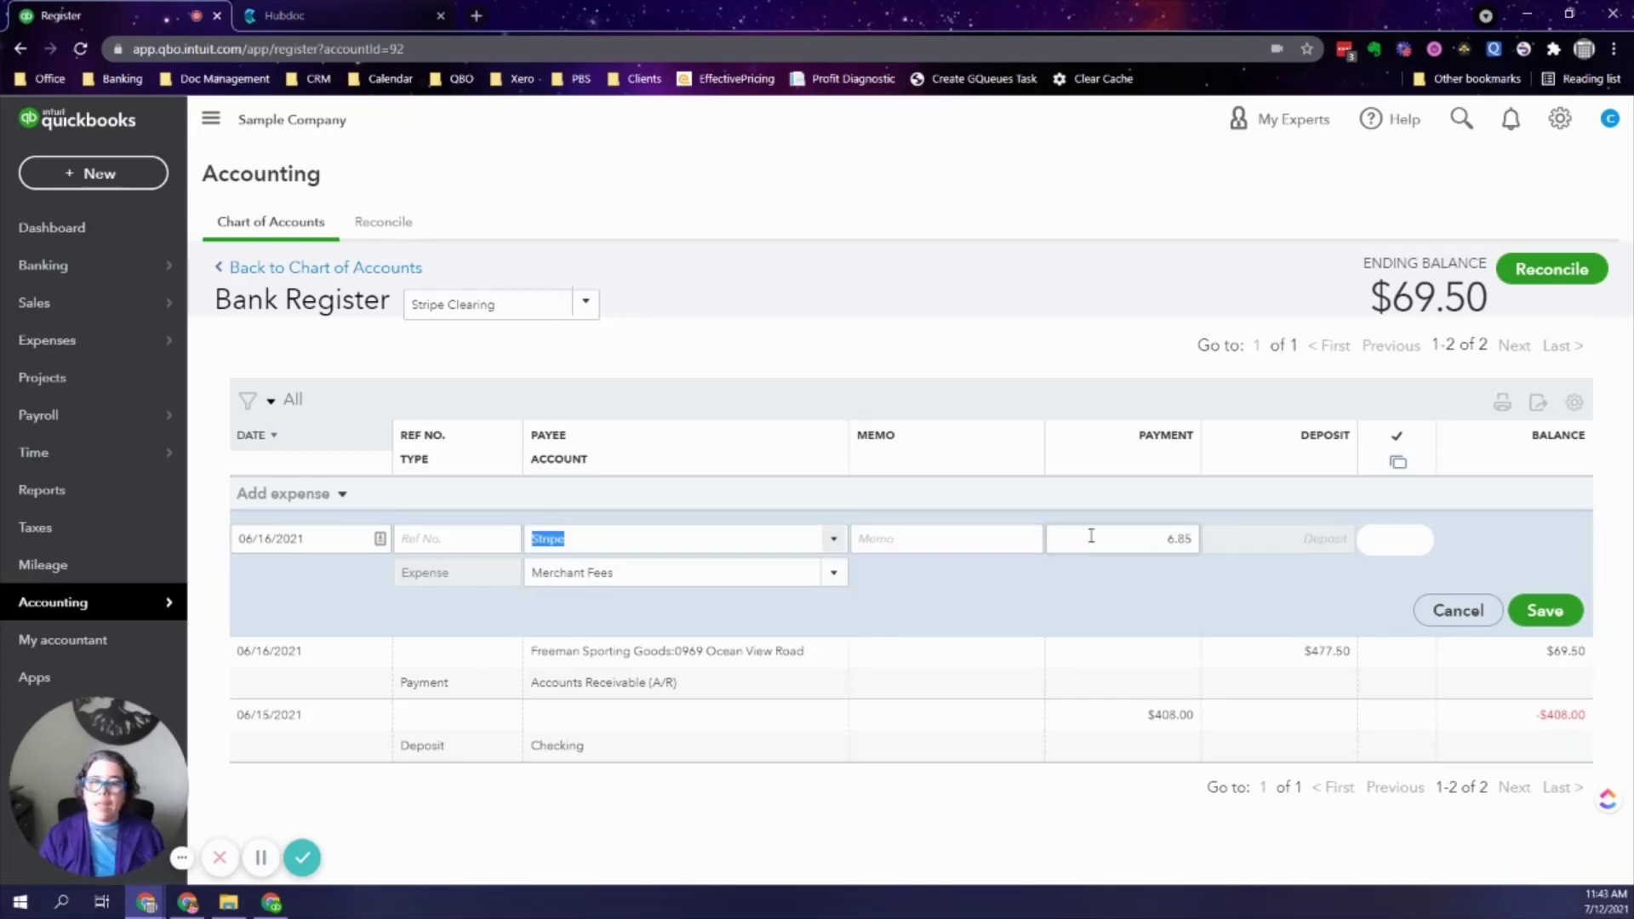
Step: Change the expense amount from 6.85 to 69.50 and save it
left_click(1122, 538)
double_click(1155, 542)
key("BackSpace")
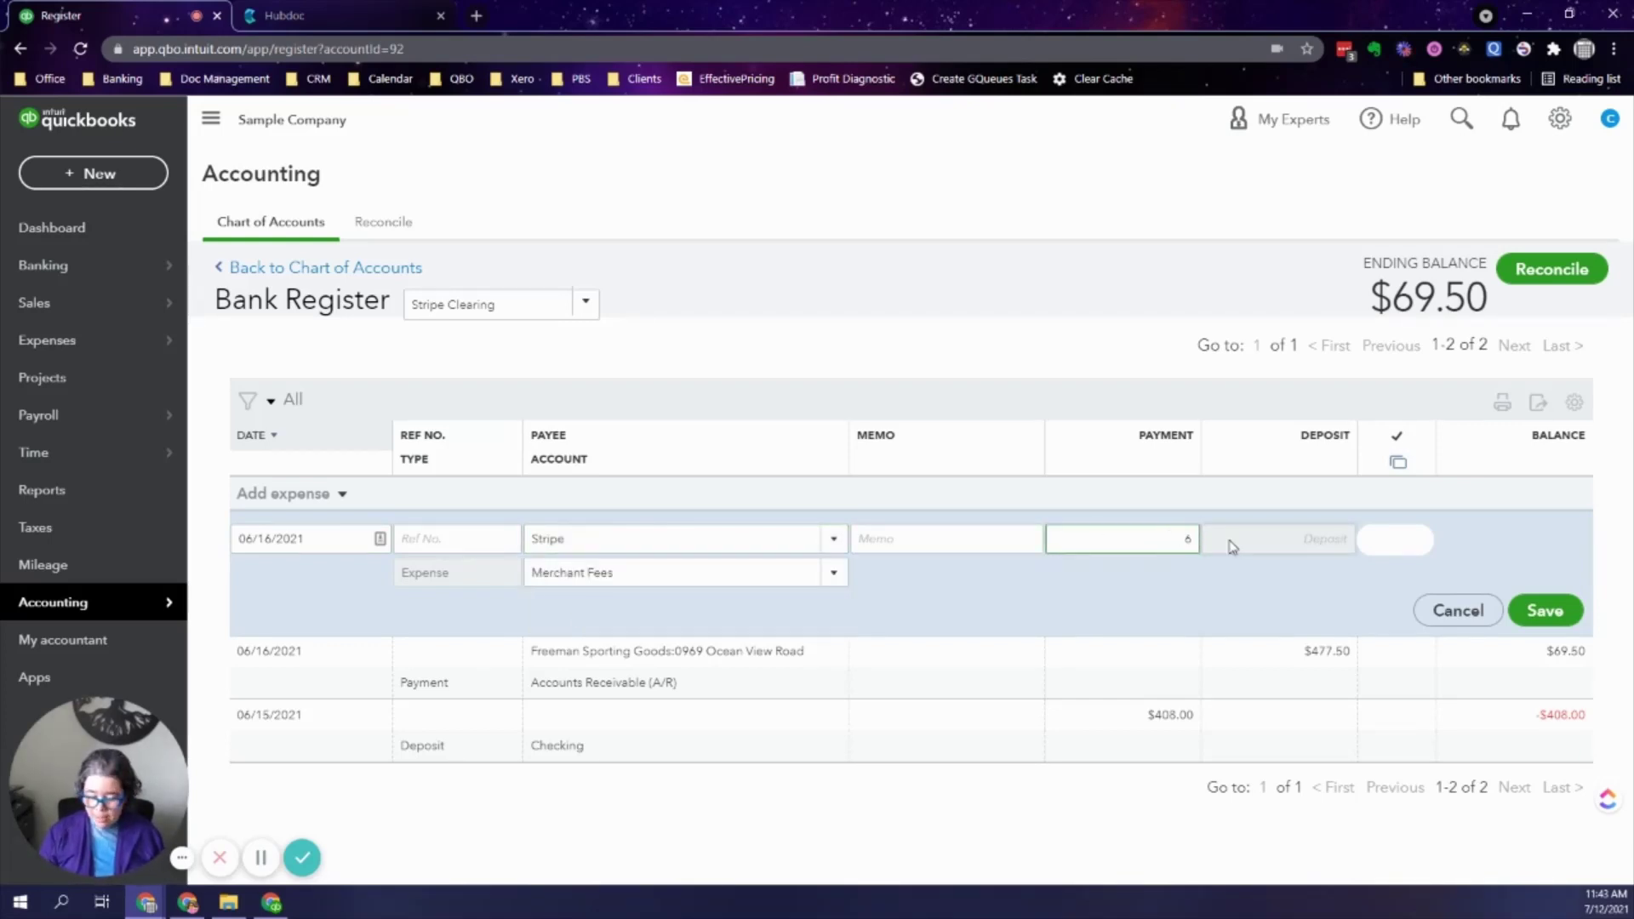
type("69.50")
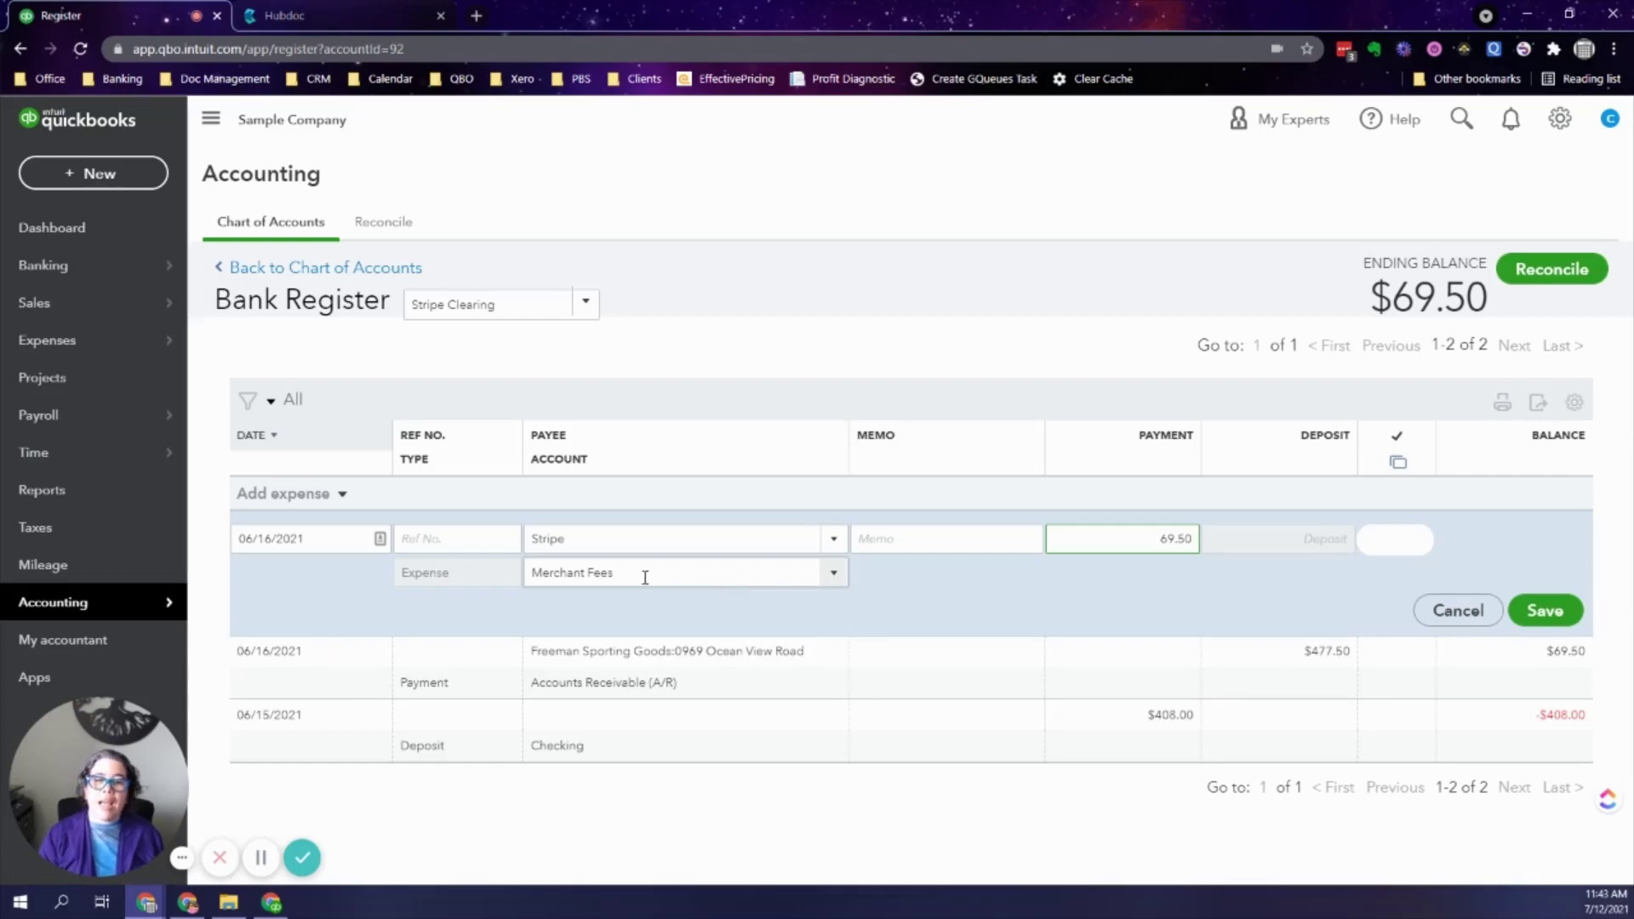
left_click(1540, 612)
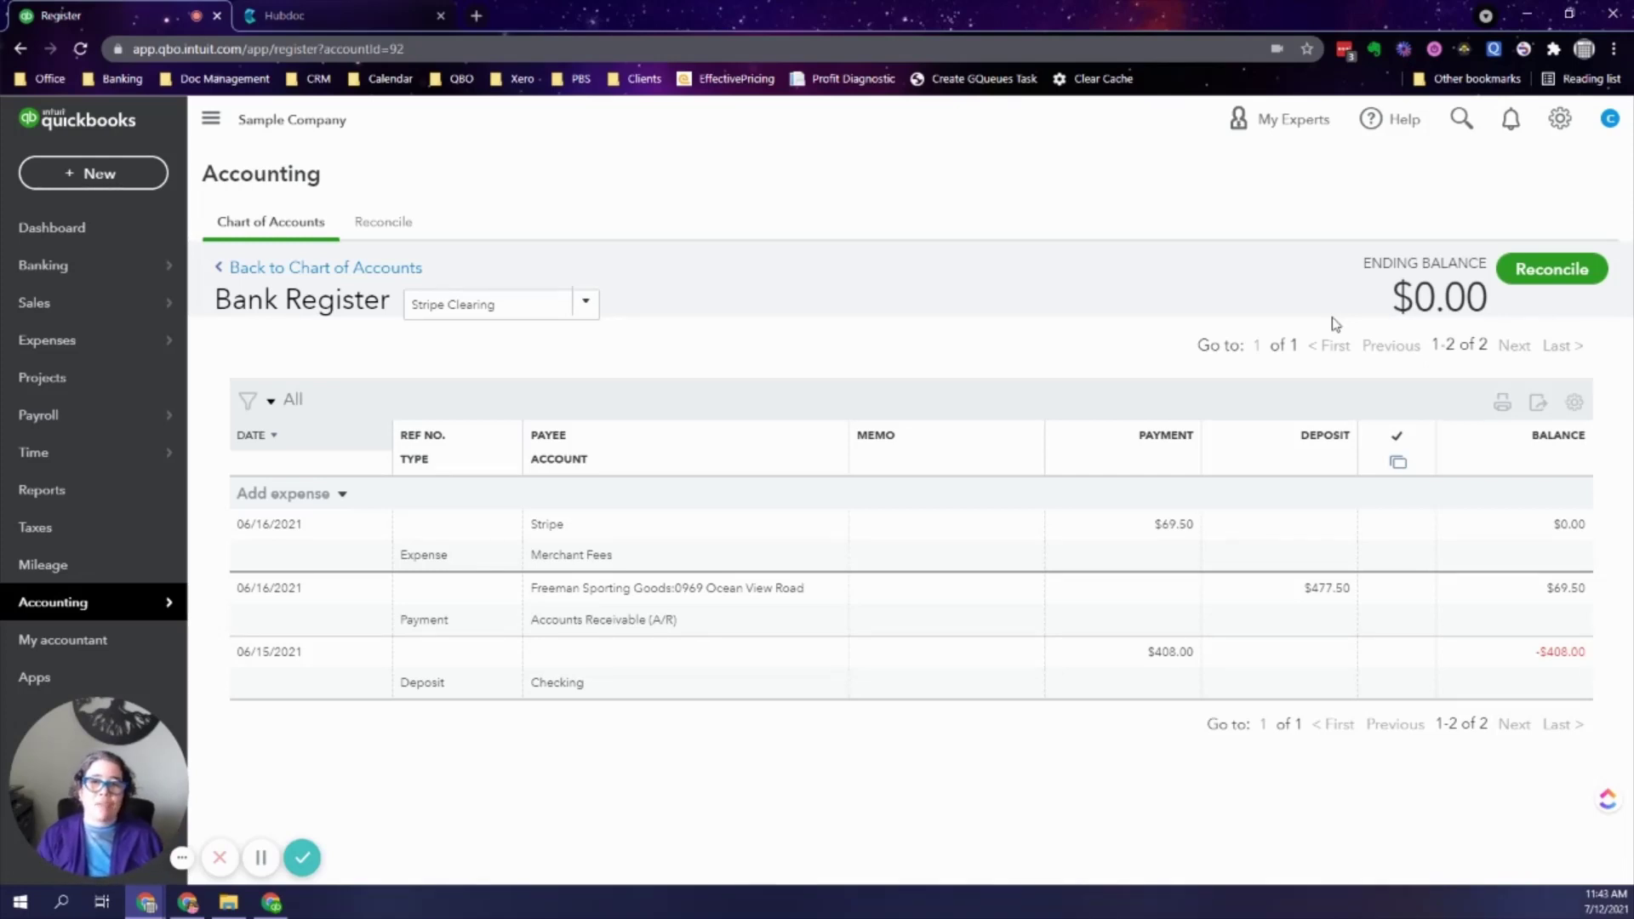
left_click(1554, 272)
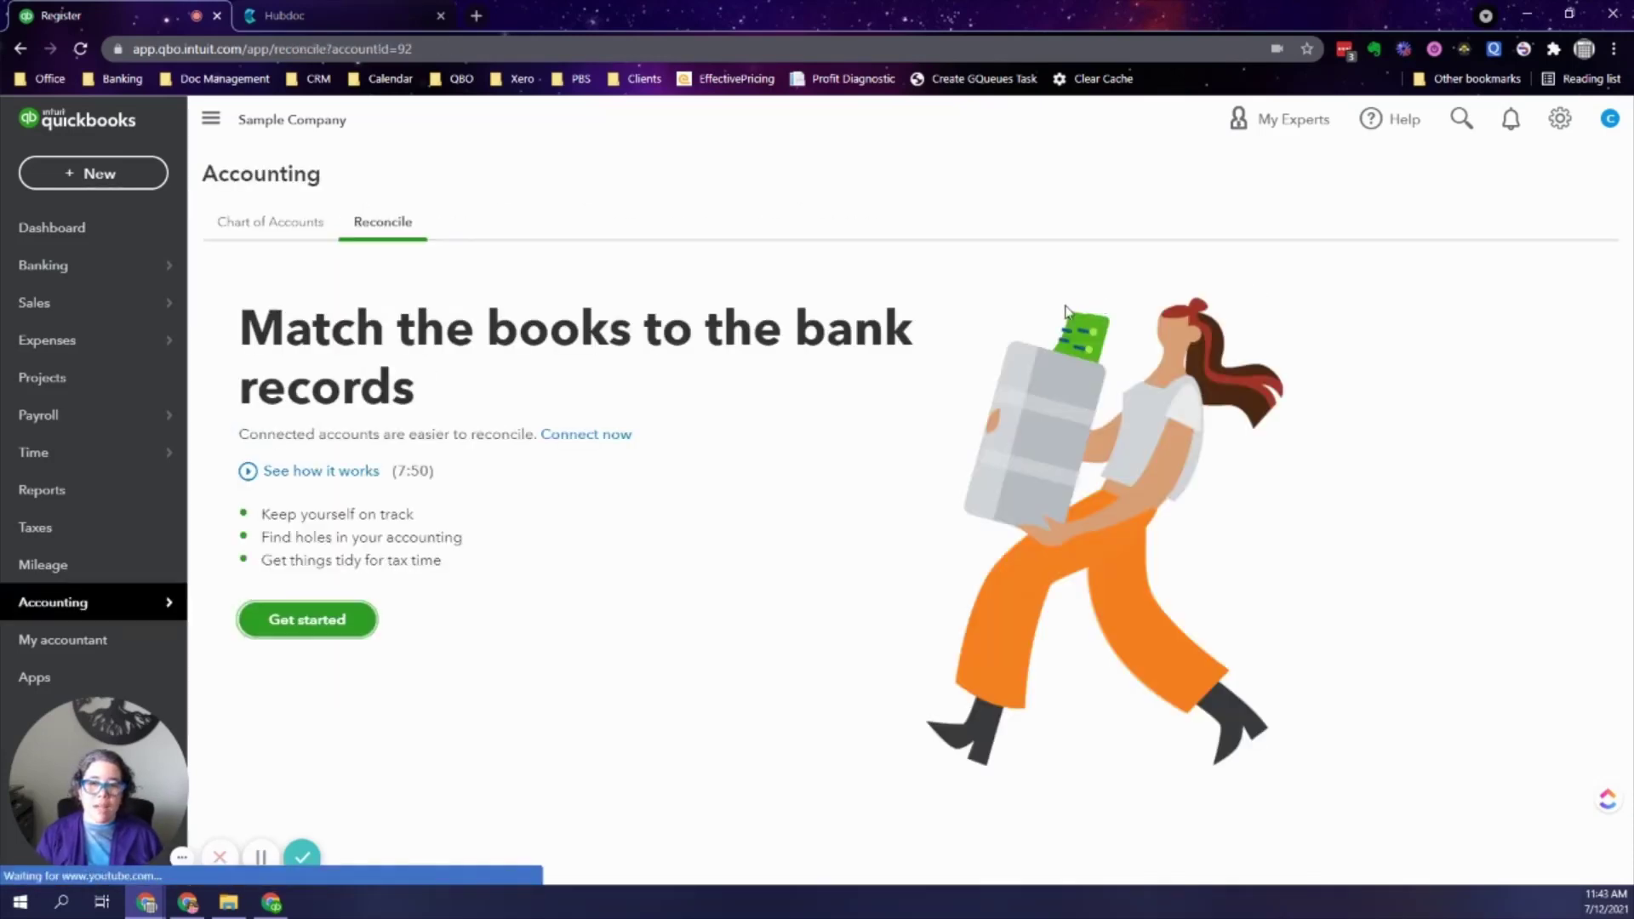
Step: Begin the Stripe Clearing reconciliation and dismiss the welcome and history tips
left_click(324, 619)
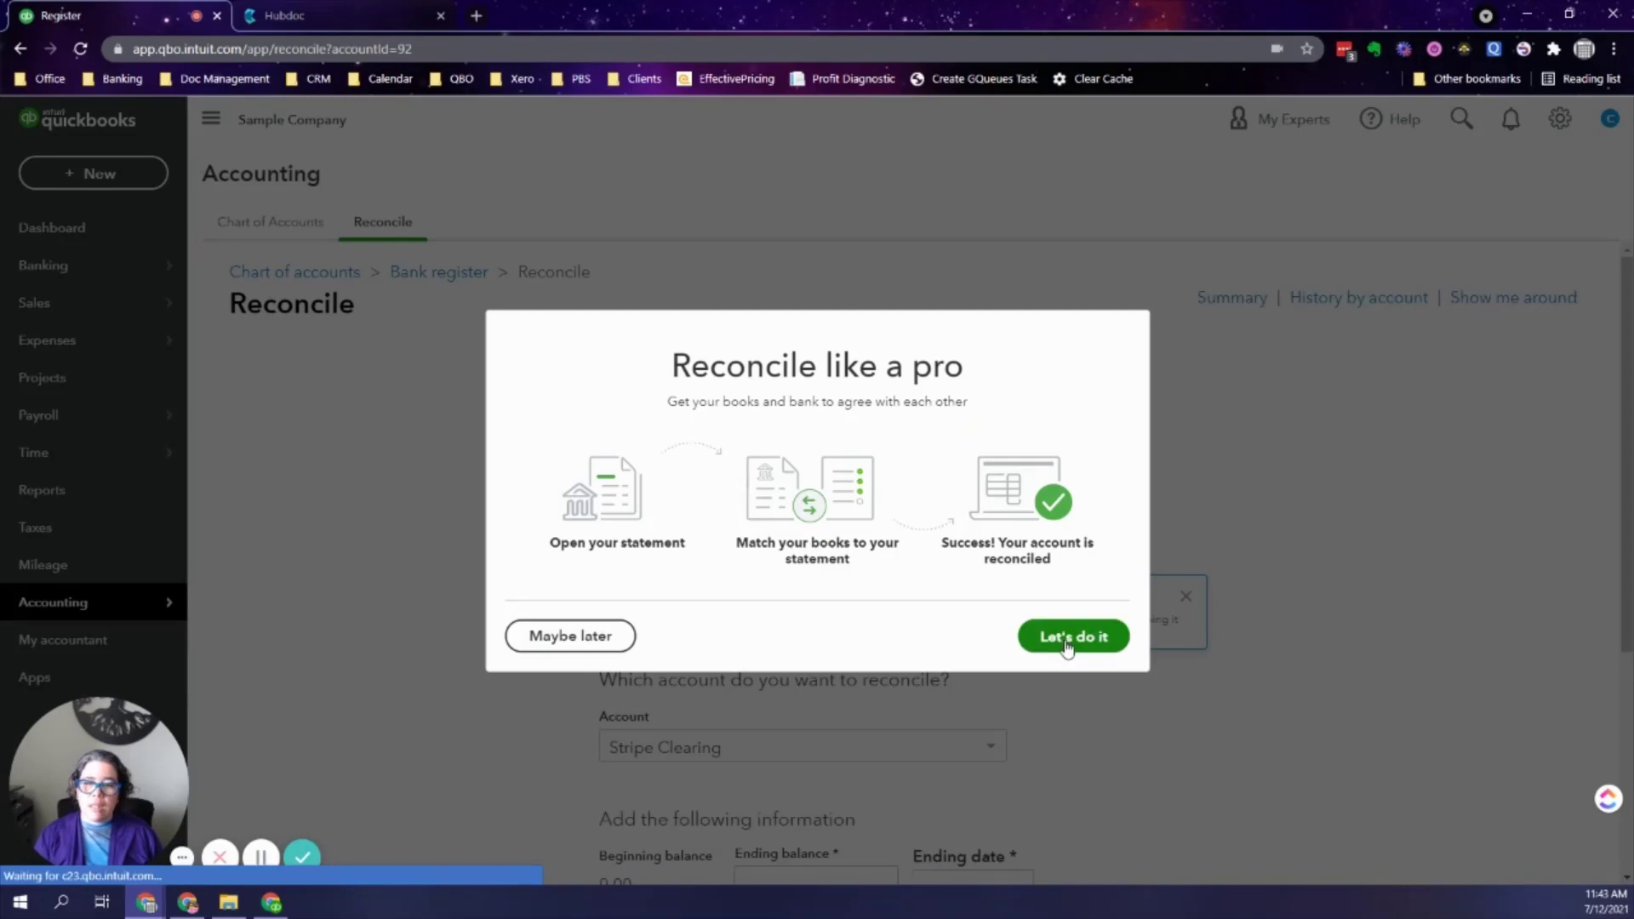
left_click(1066, 639)
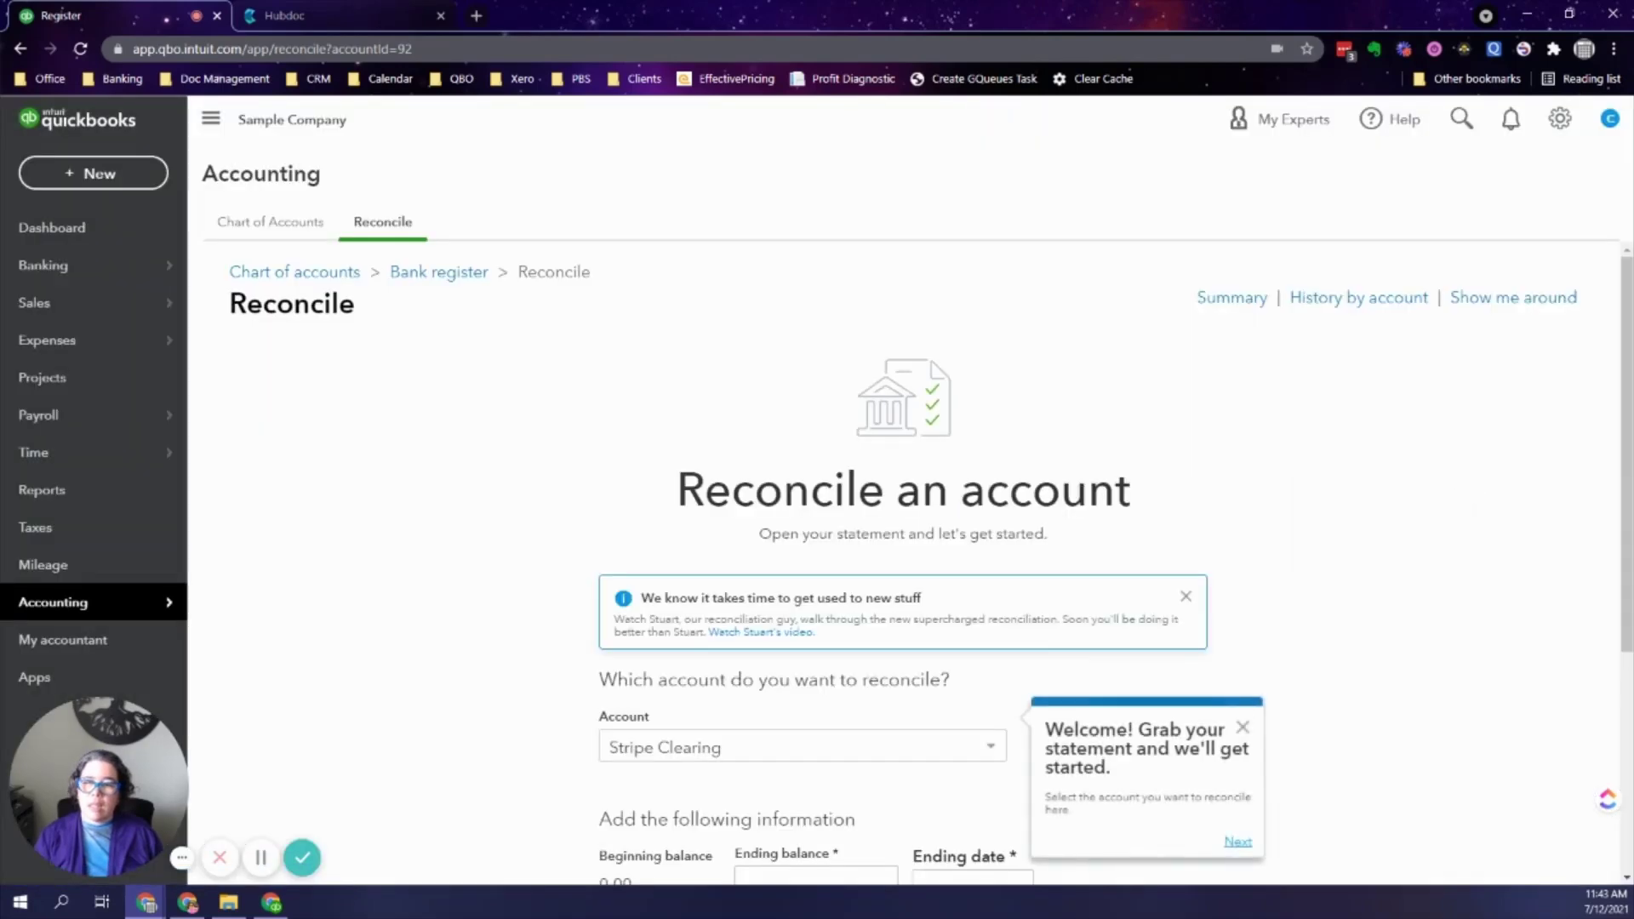
scroll(1369, 507, "down", 4)
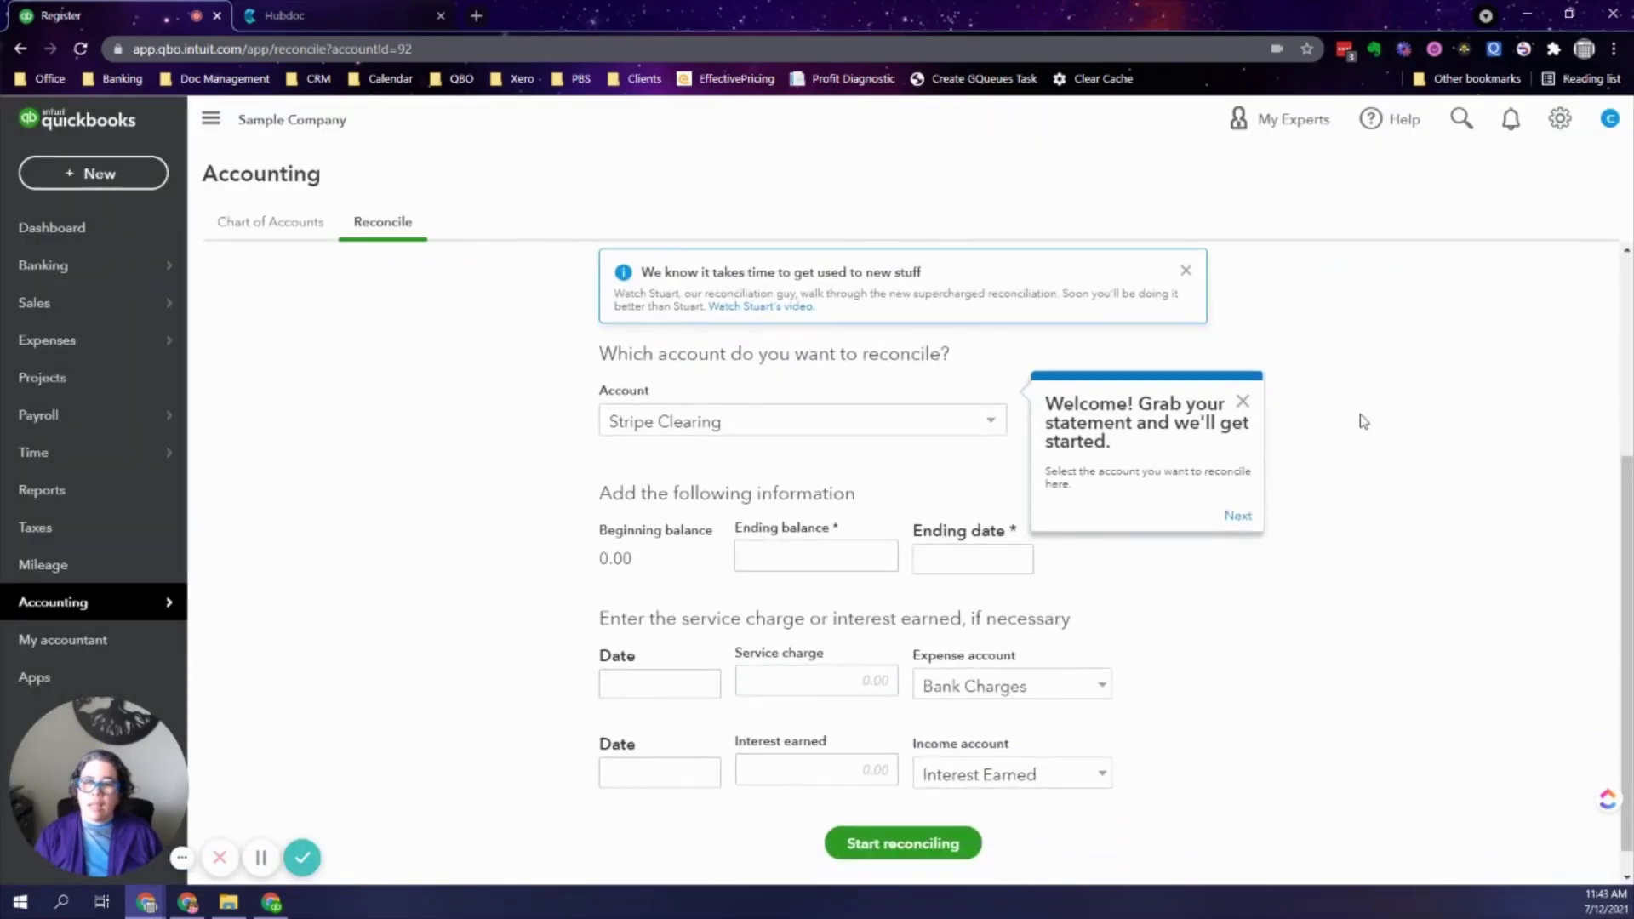
left_click(1243, 401)
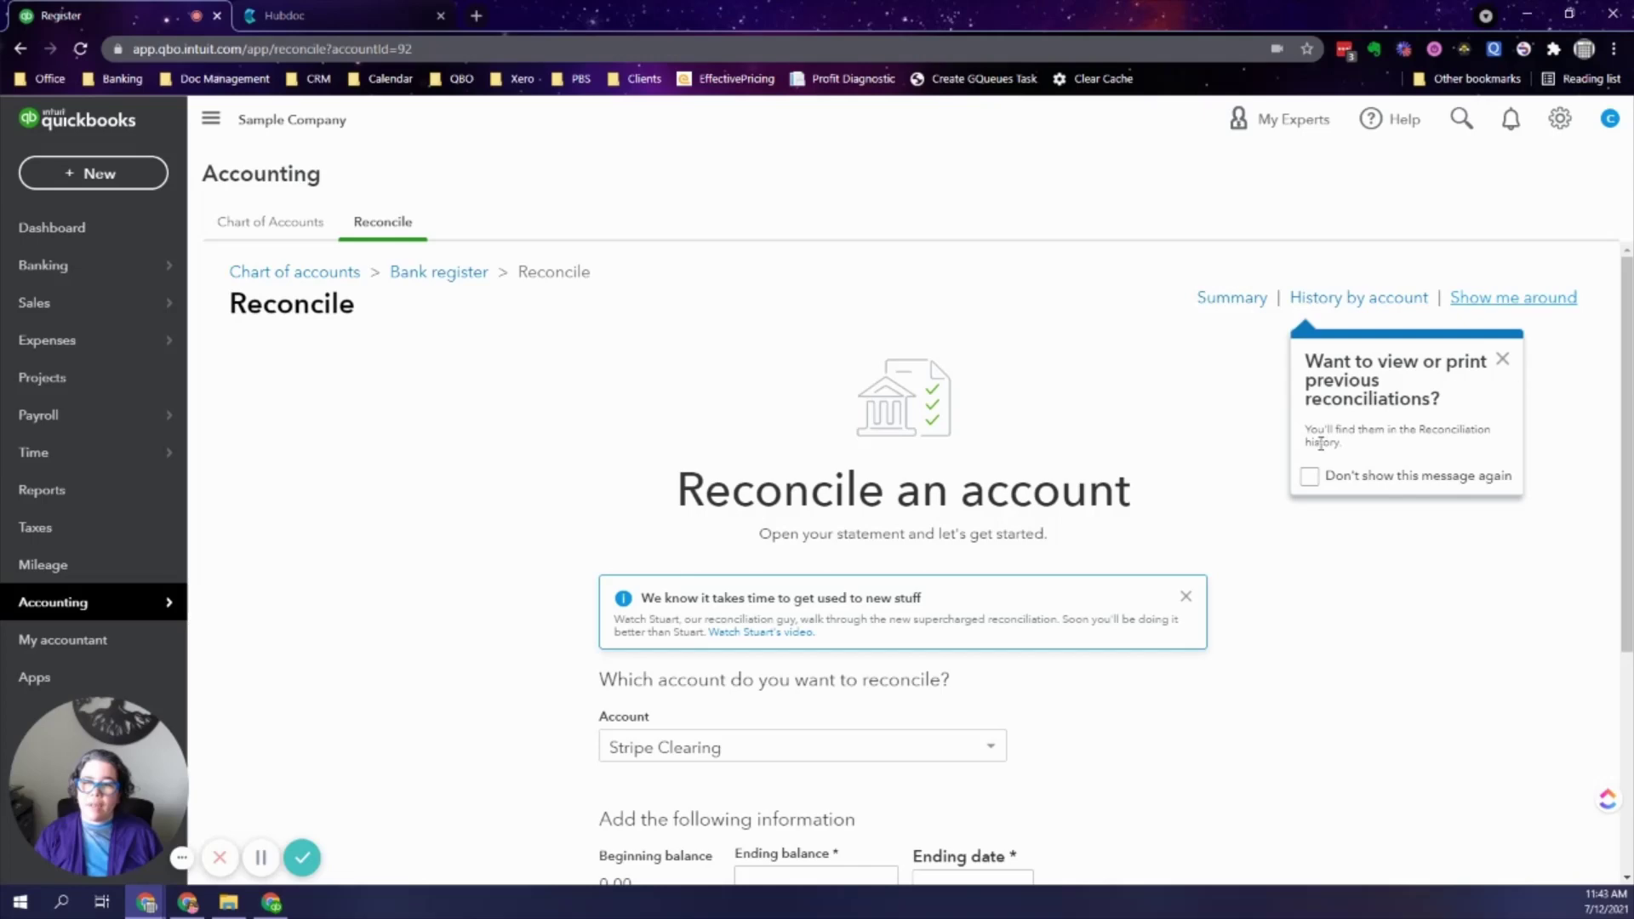
left_click(1310, 476)
left_click(1503, 360)
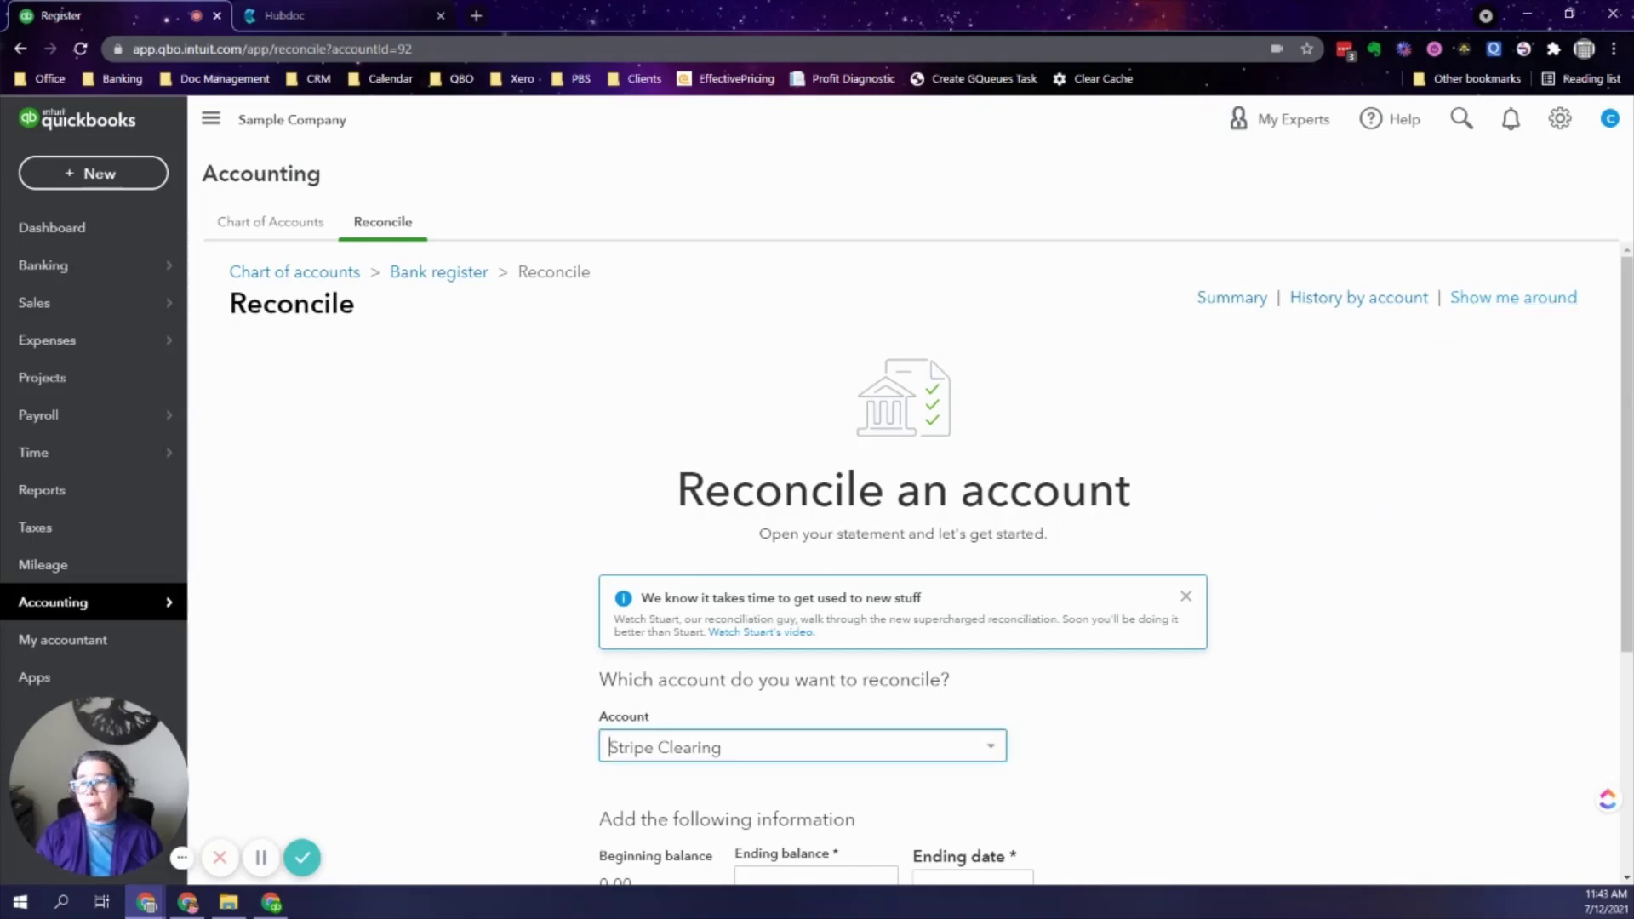
scroll(1447, 425, "down", 4)
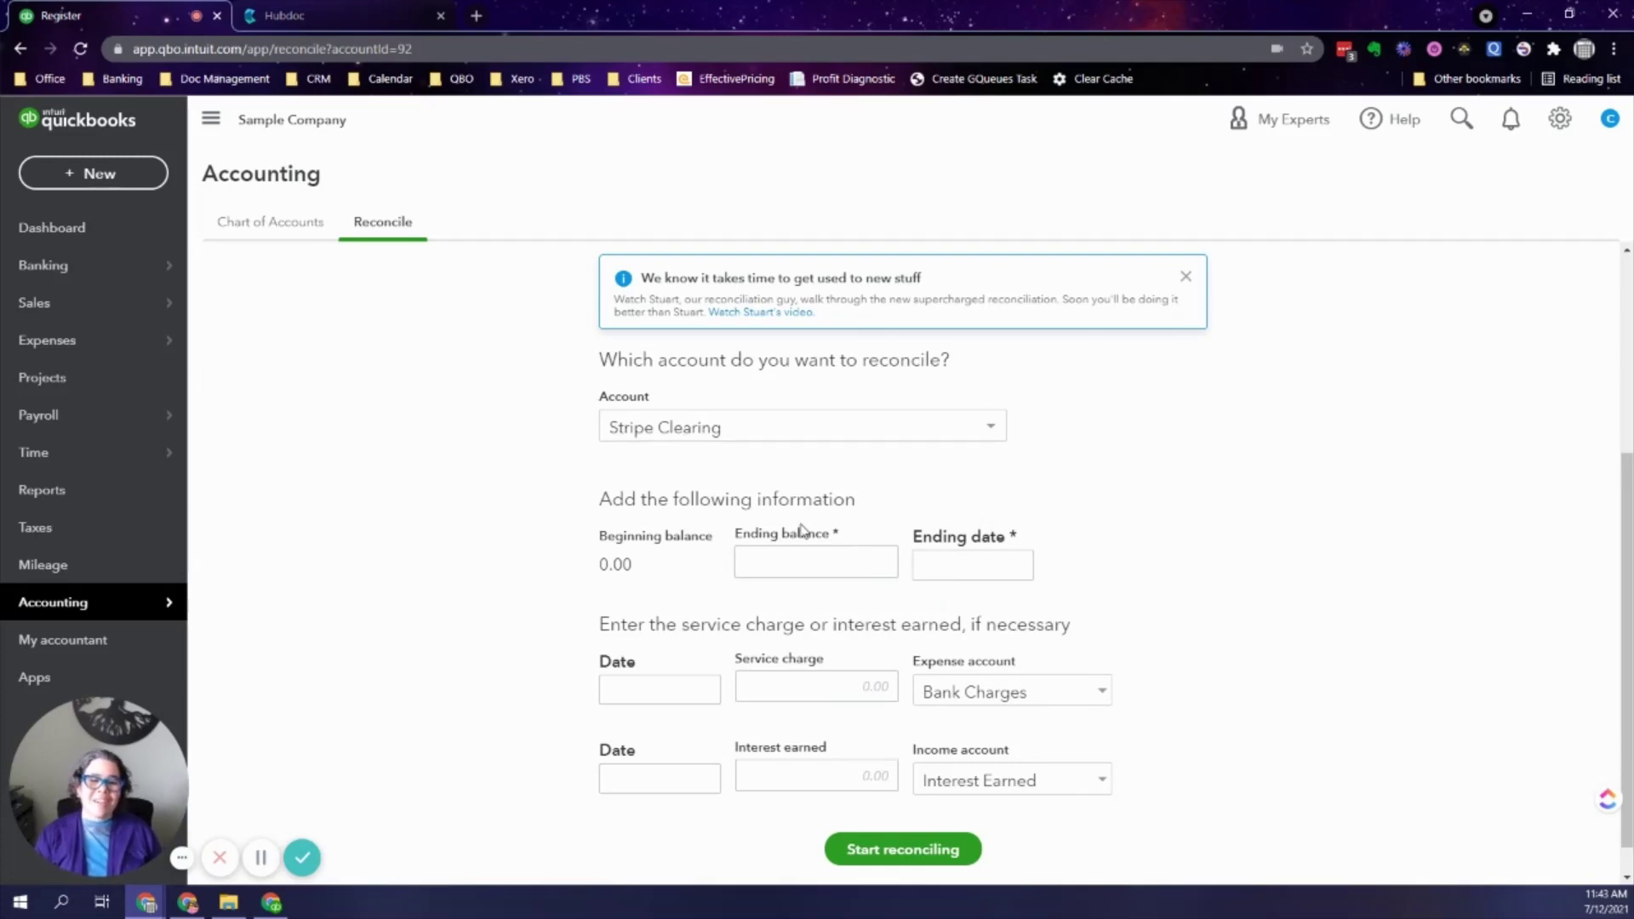
Step: Enter ending balance 0 and ending date 6/30/21, then start reconciling
left_click(777, 567)
type("0")
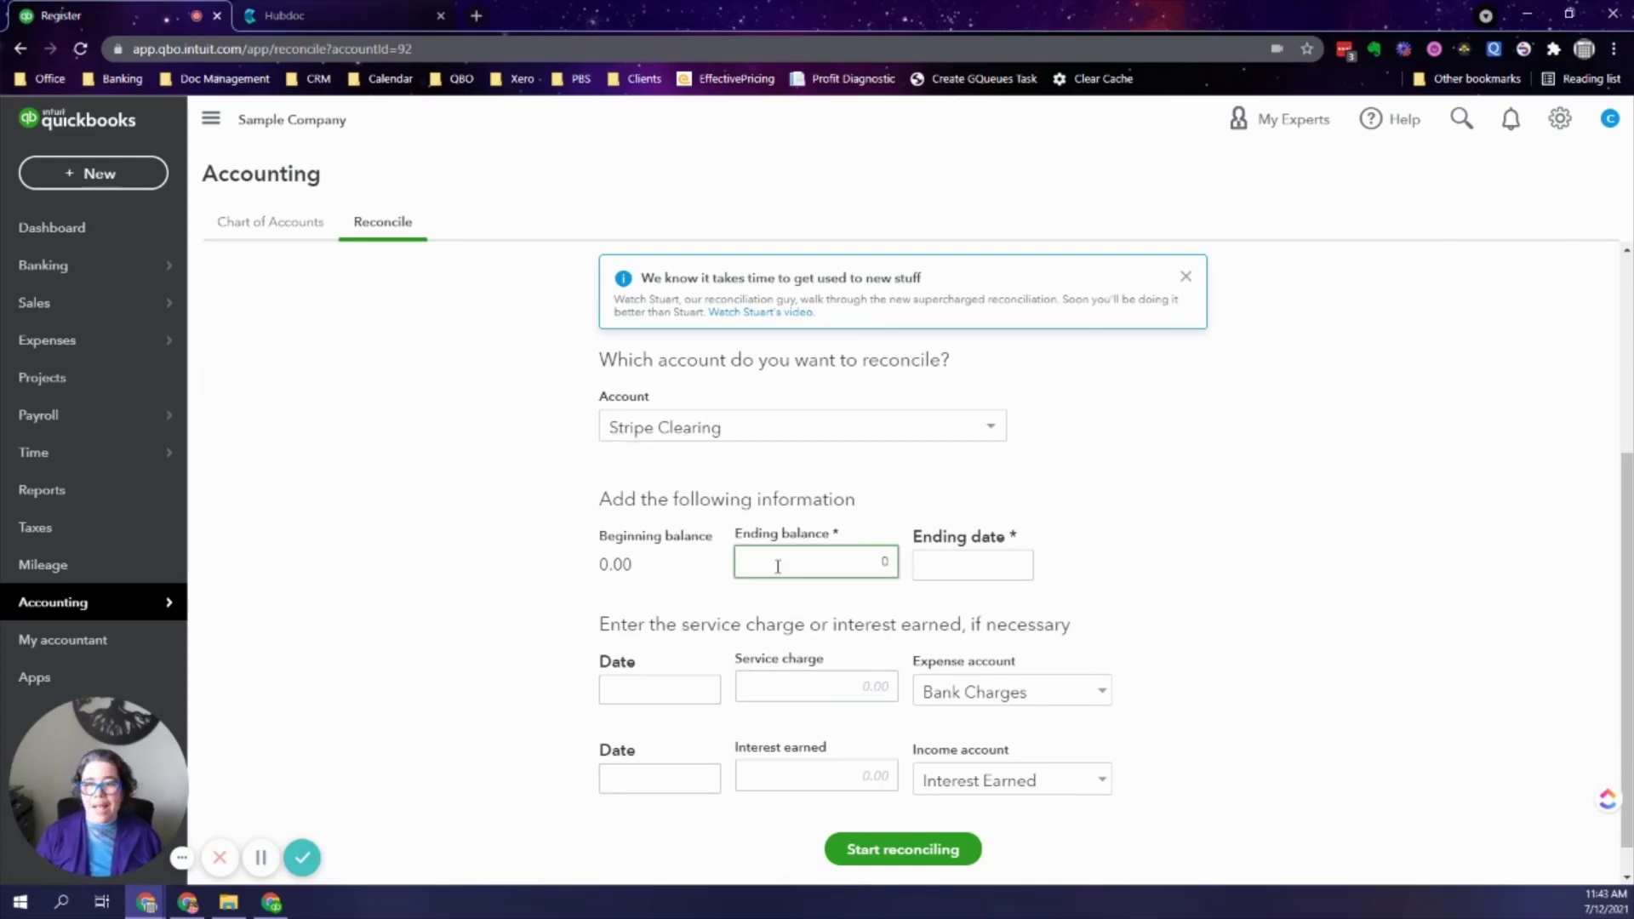
key("Tab")
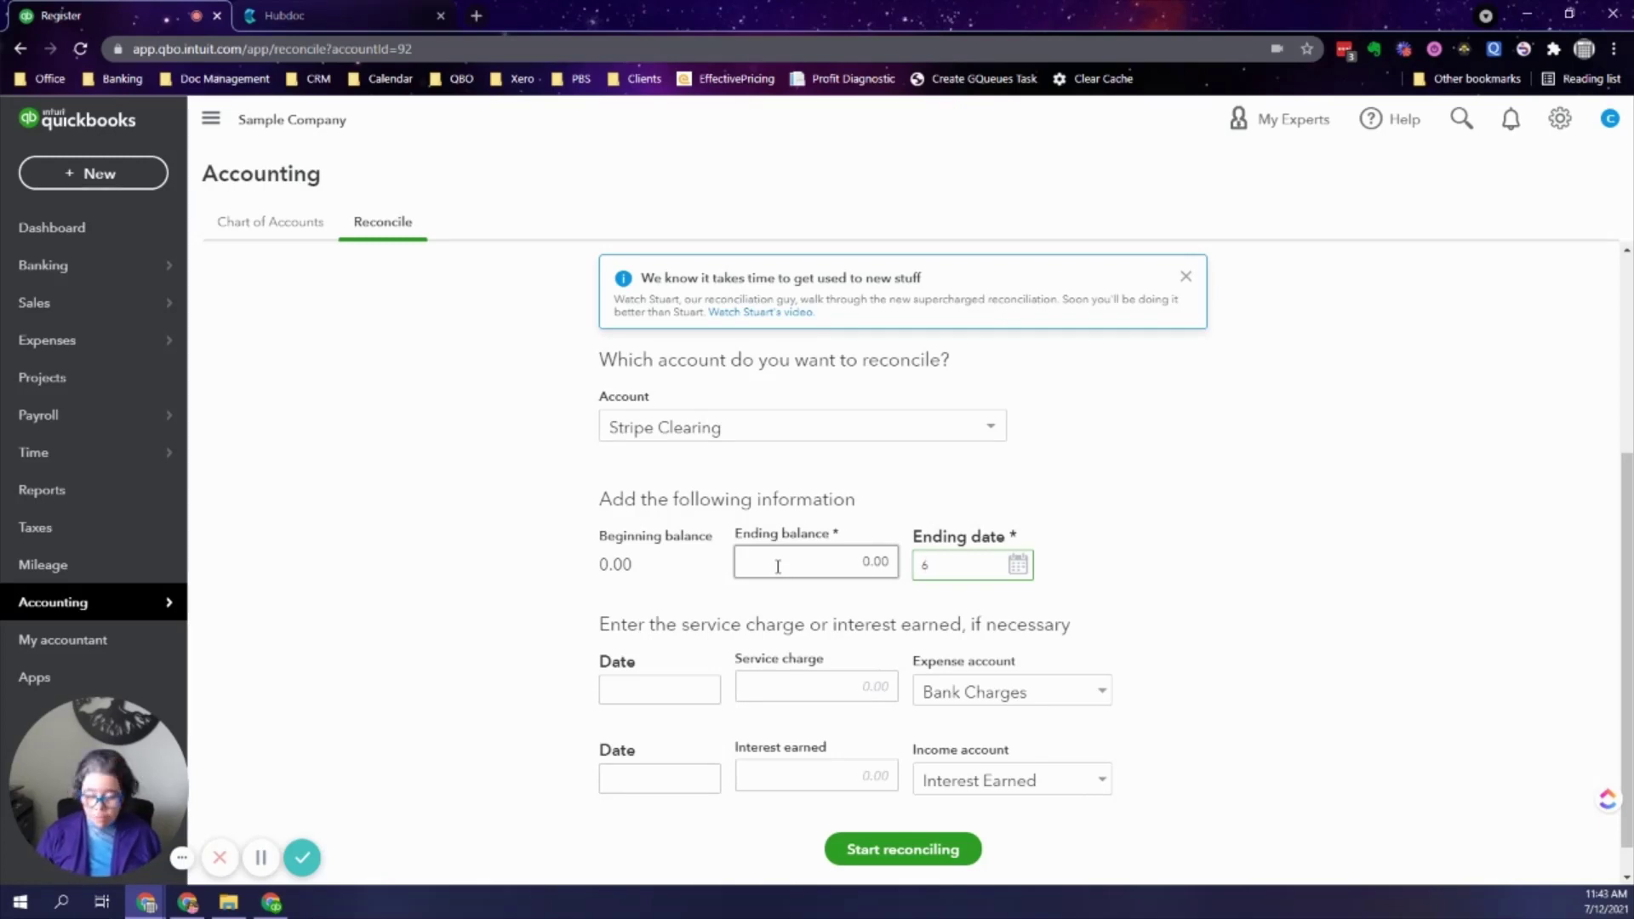
type("6/30/21")
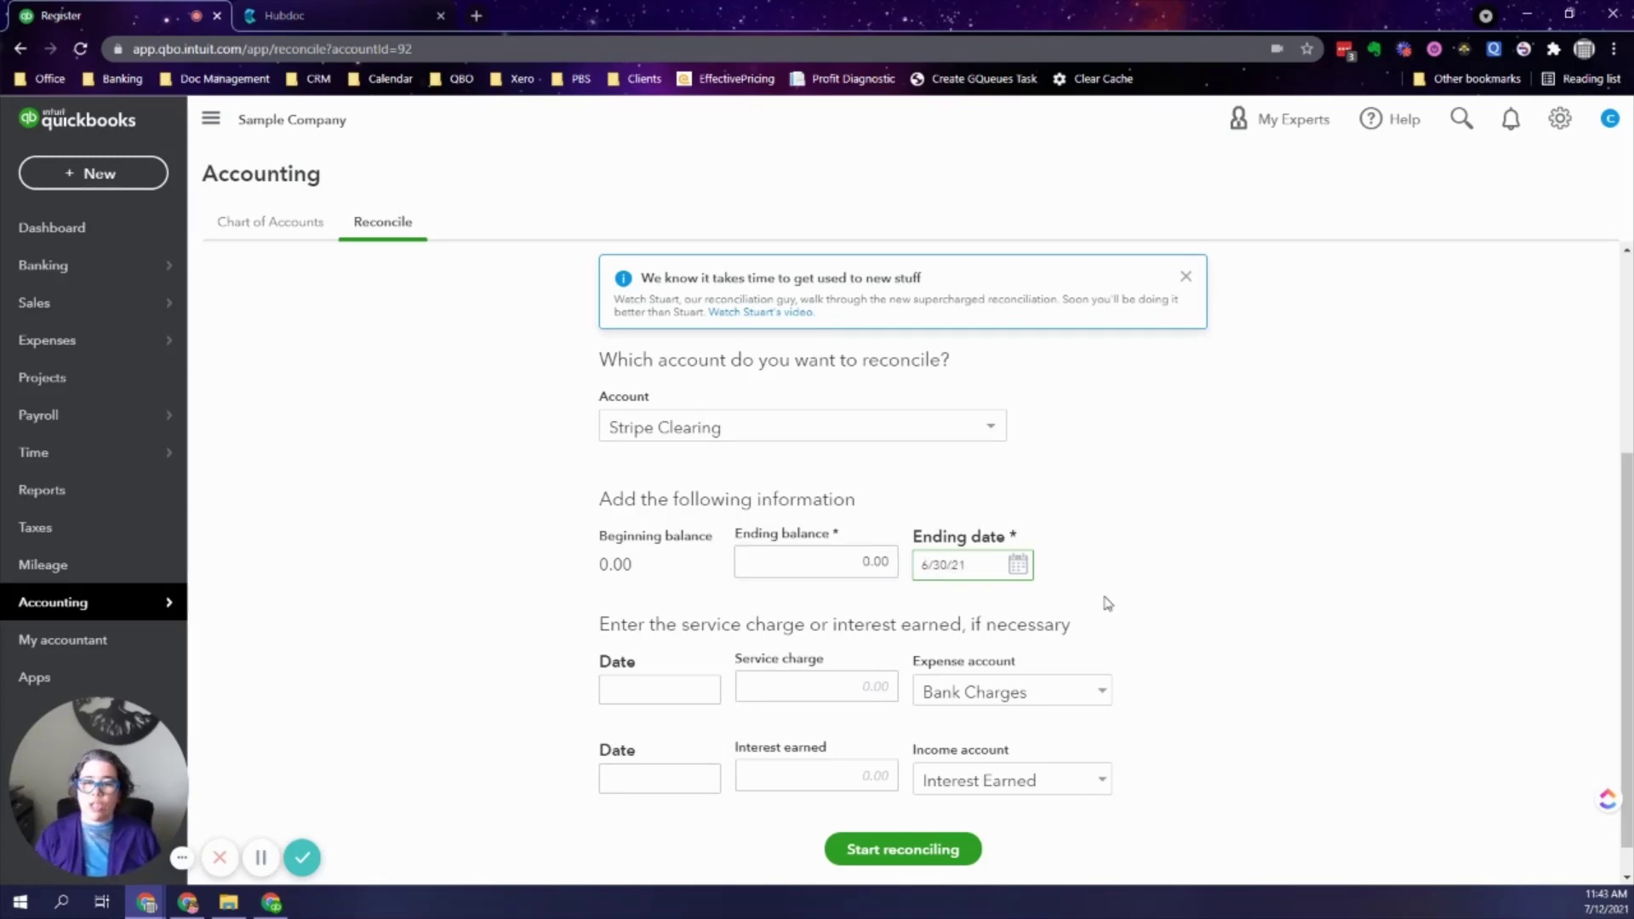
scroll(1613, 715, "down", 1)
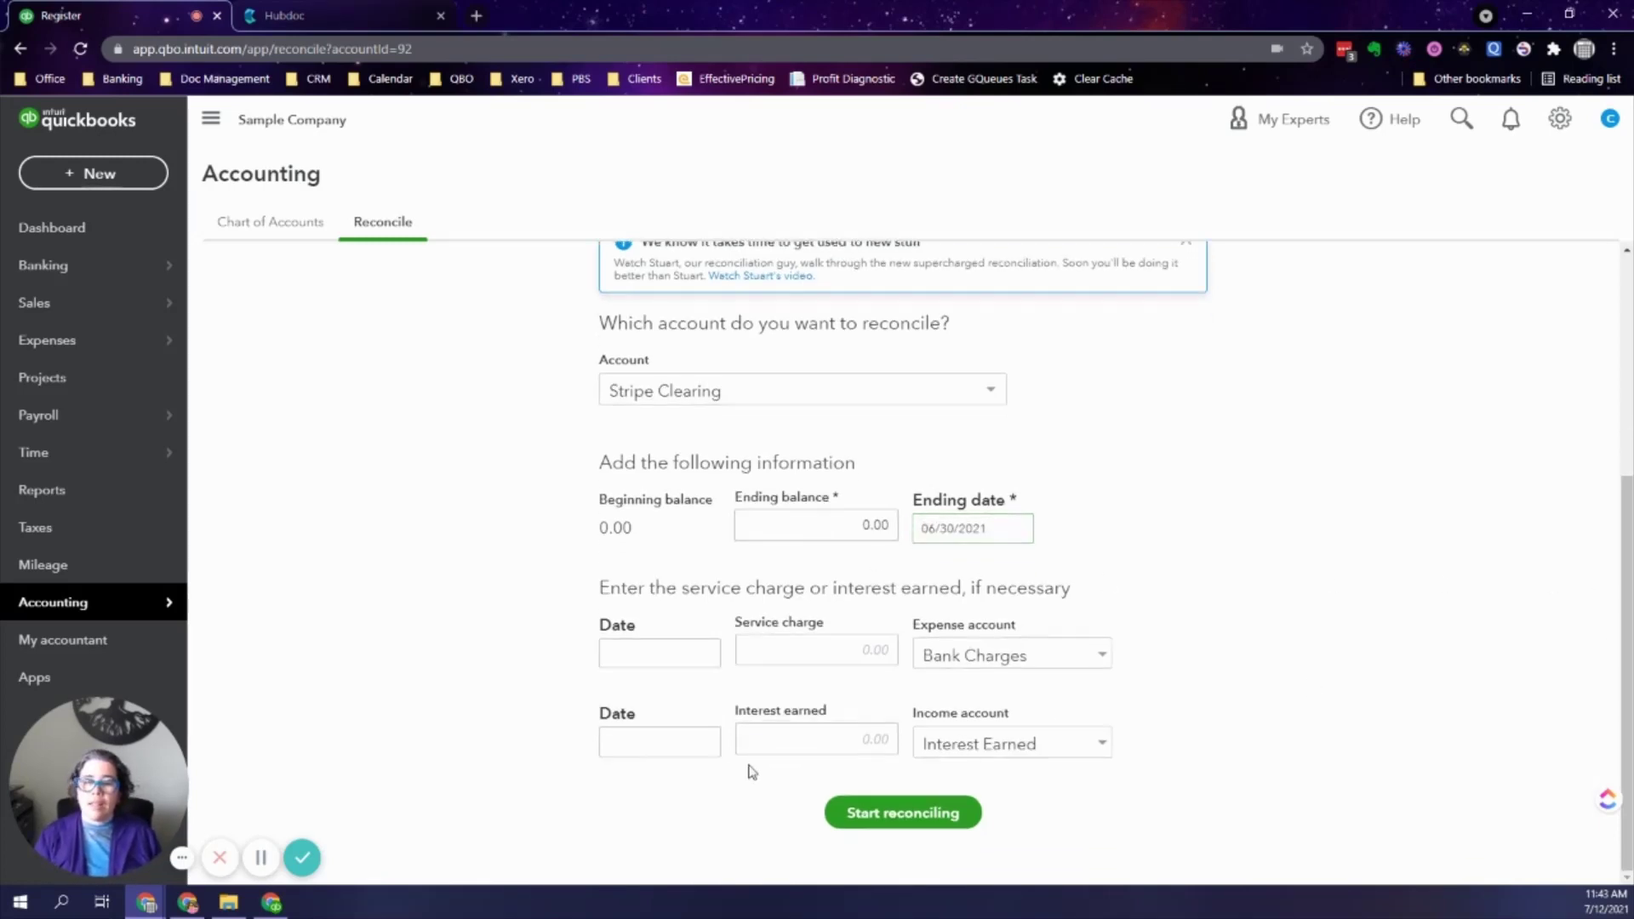
left_click(915, 813)
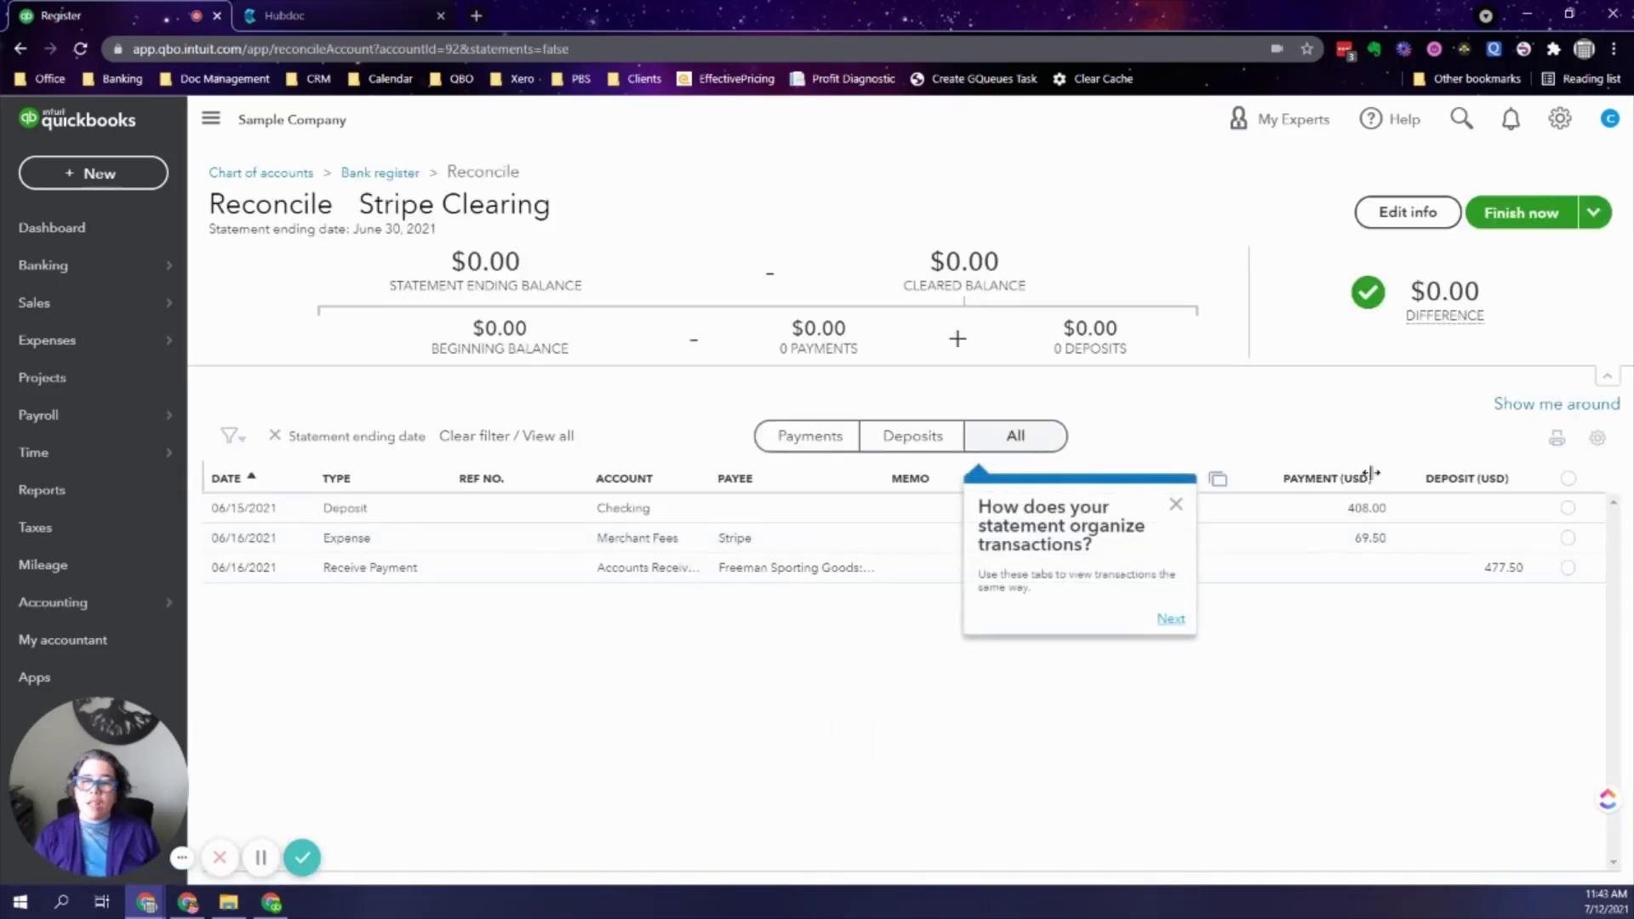
Step: Dismiss the tour tips and mark all three transactions as cleared
left_click(1175, 504)
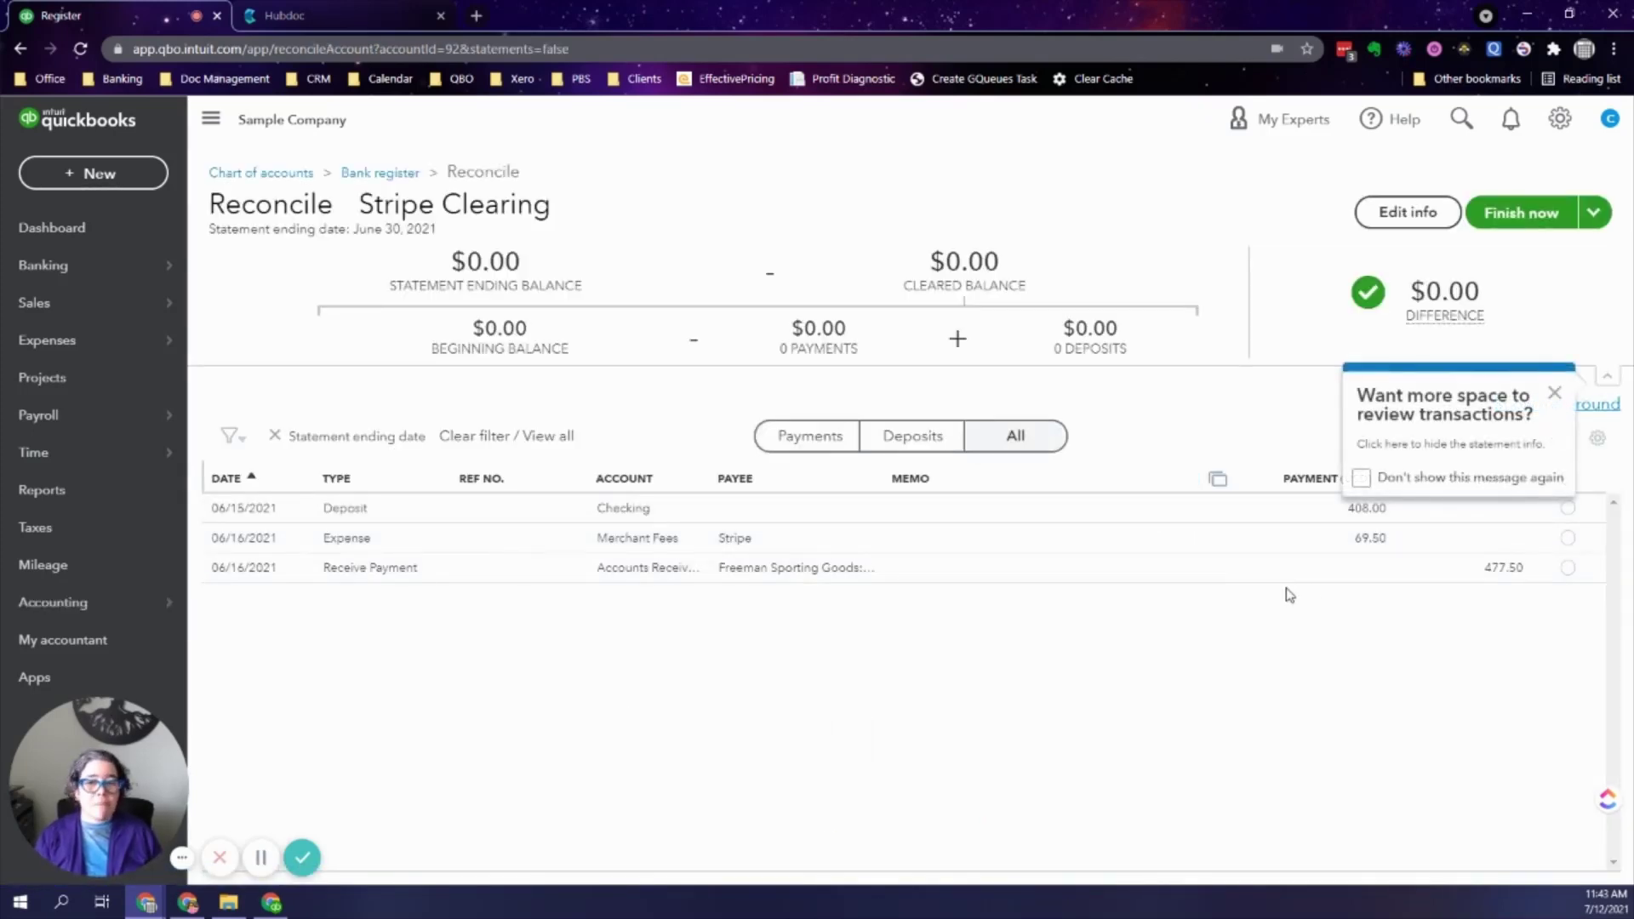
left_click(1554, 392)
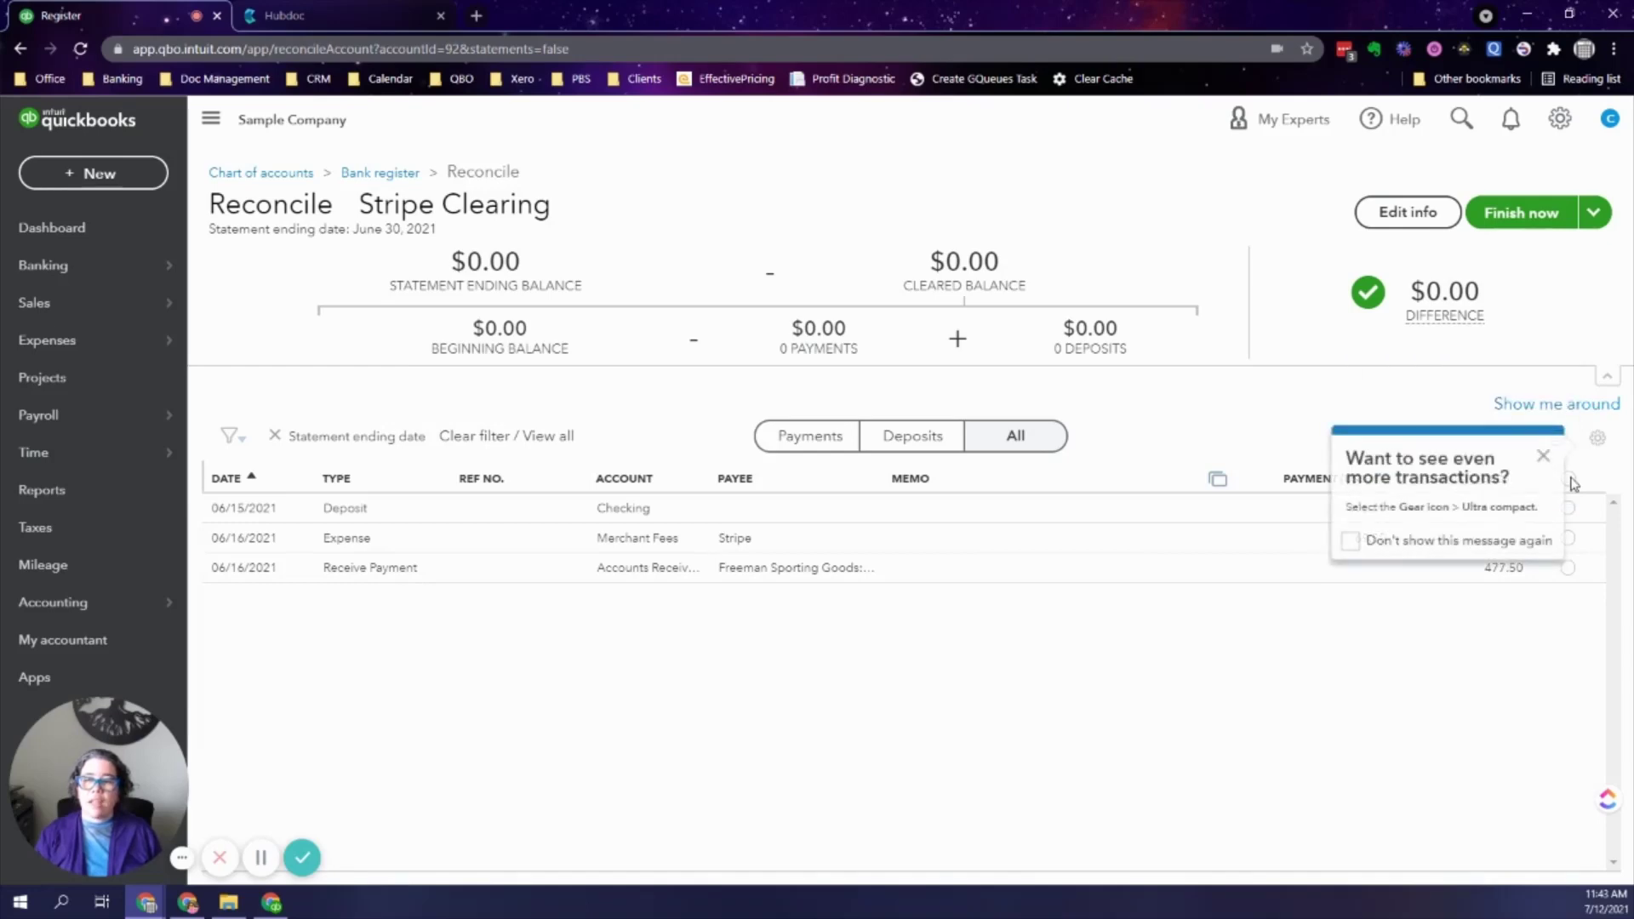
left_click(1543, 456)
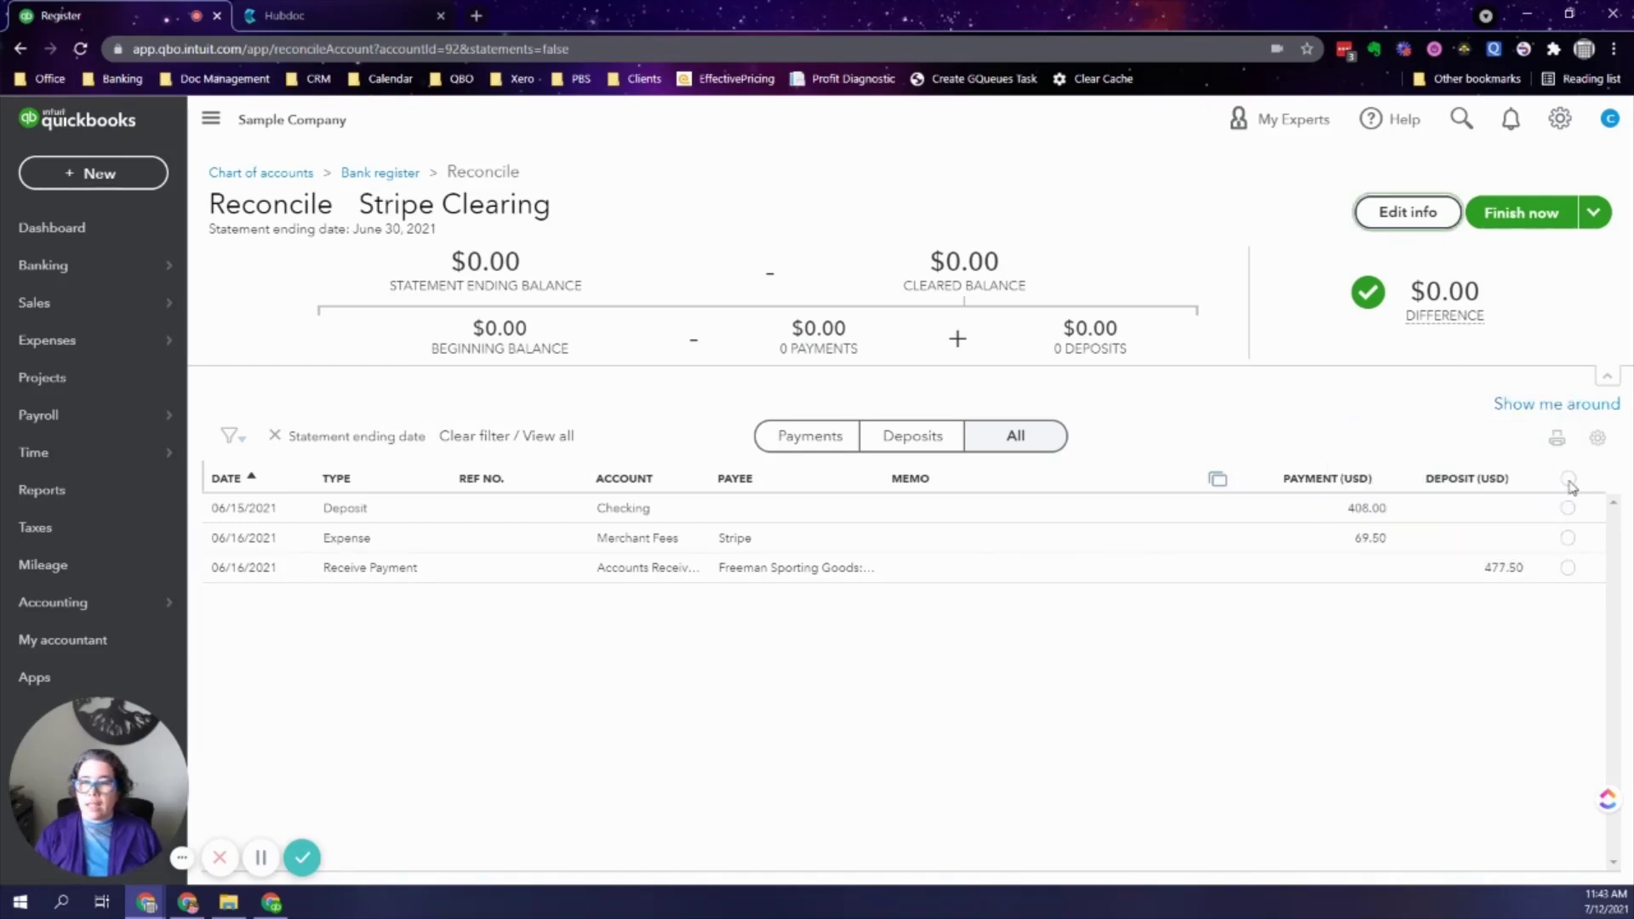
left_click(1568, 479)
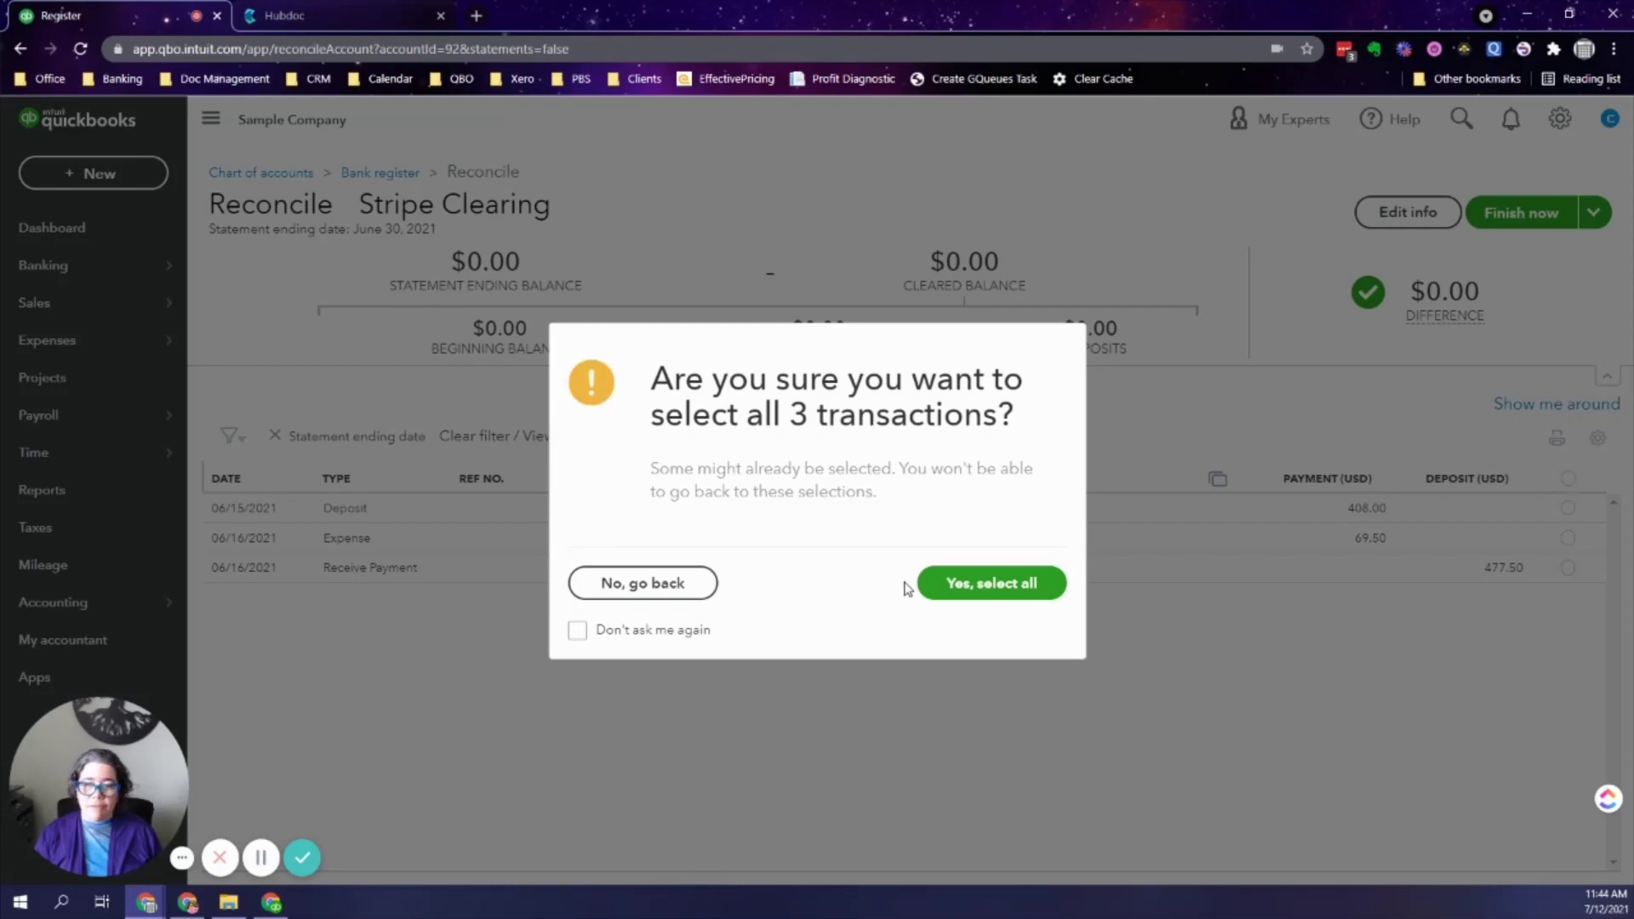
left_click(963, 583)
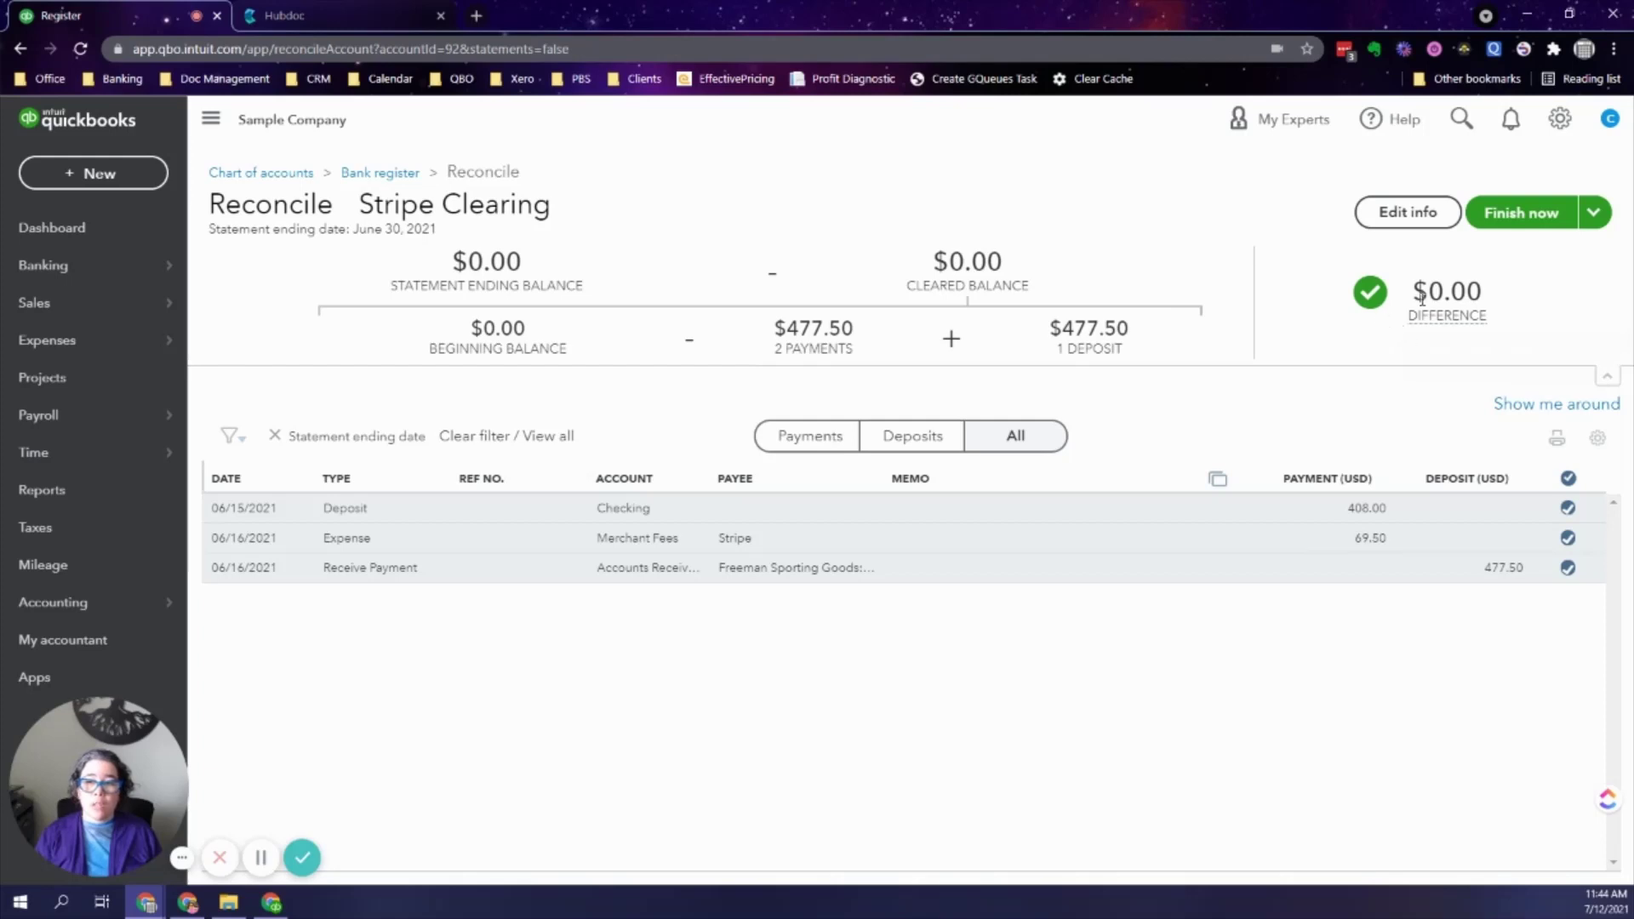
Step: Re-clear the 06/16/2021 Receive Payment and finish the reconciliation at $0.00 difference
mouse_move(1409, 329)
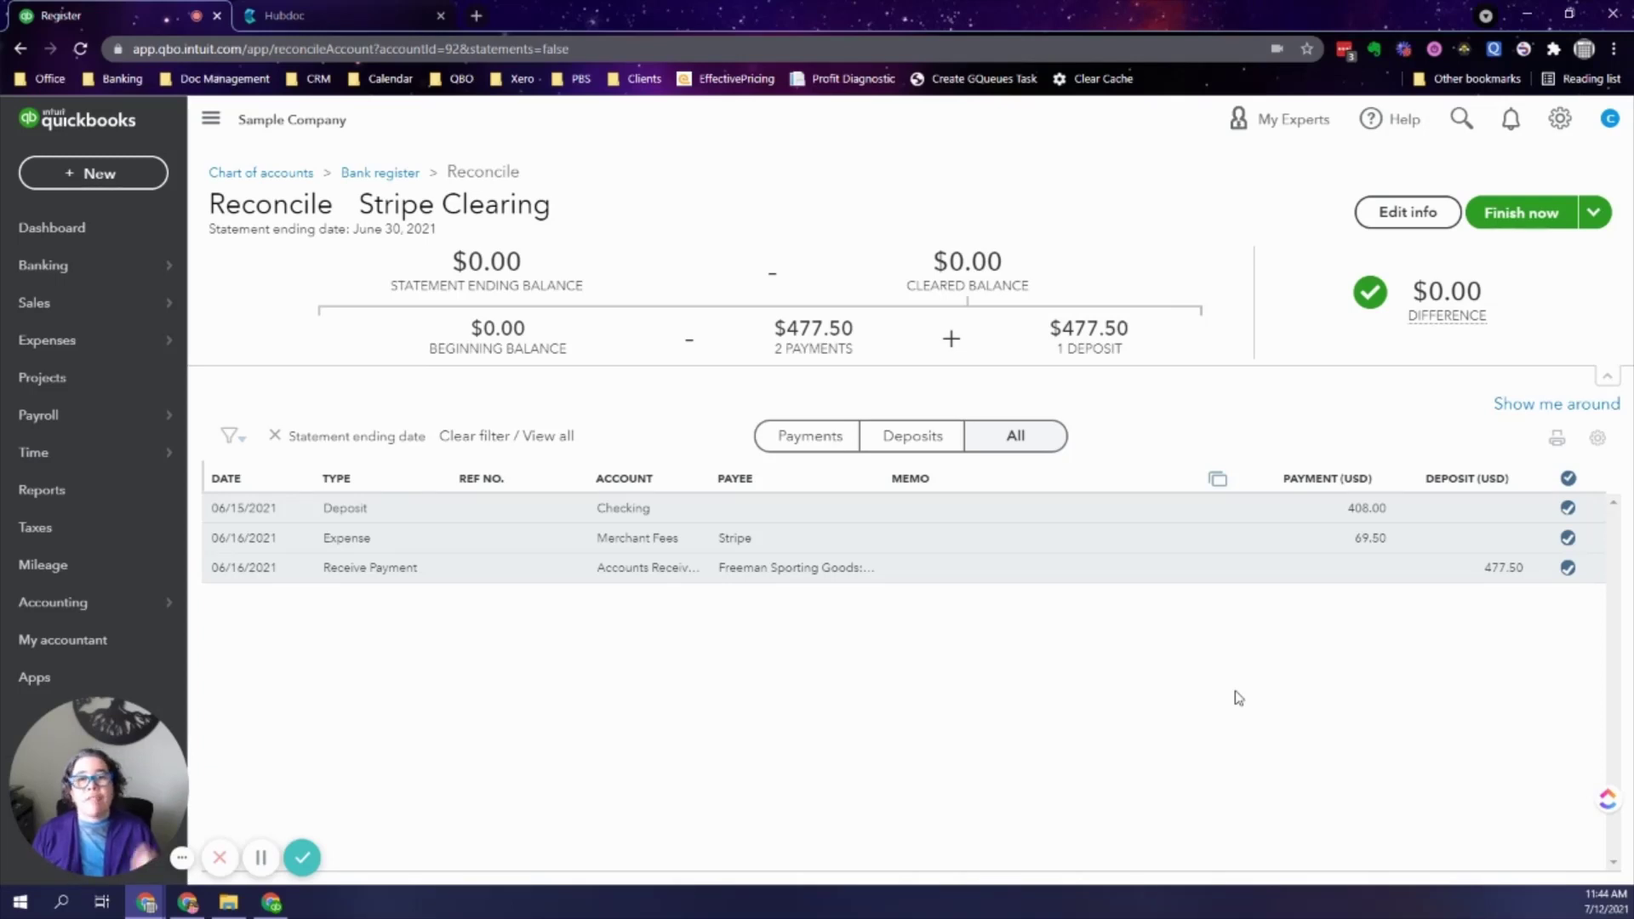
left_click(1574, 570)
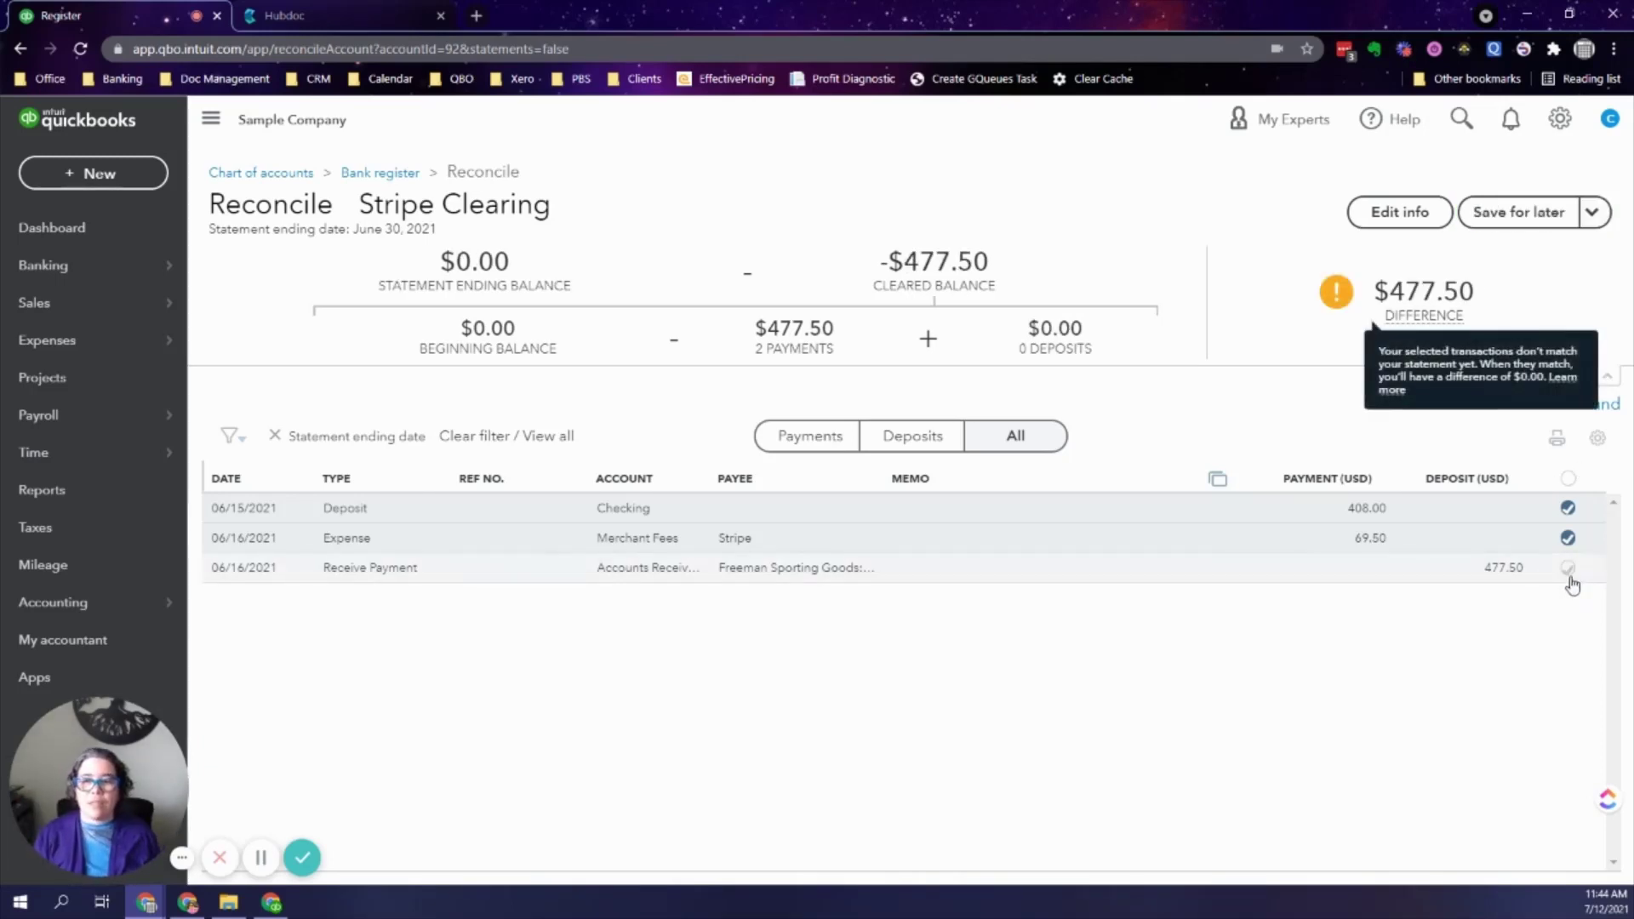
left_click(1574, 570)
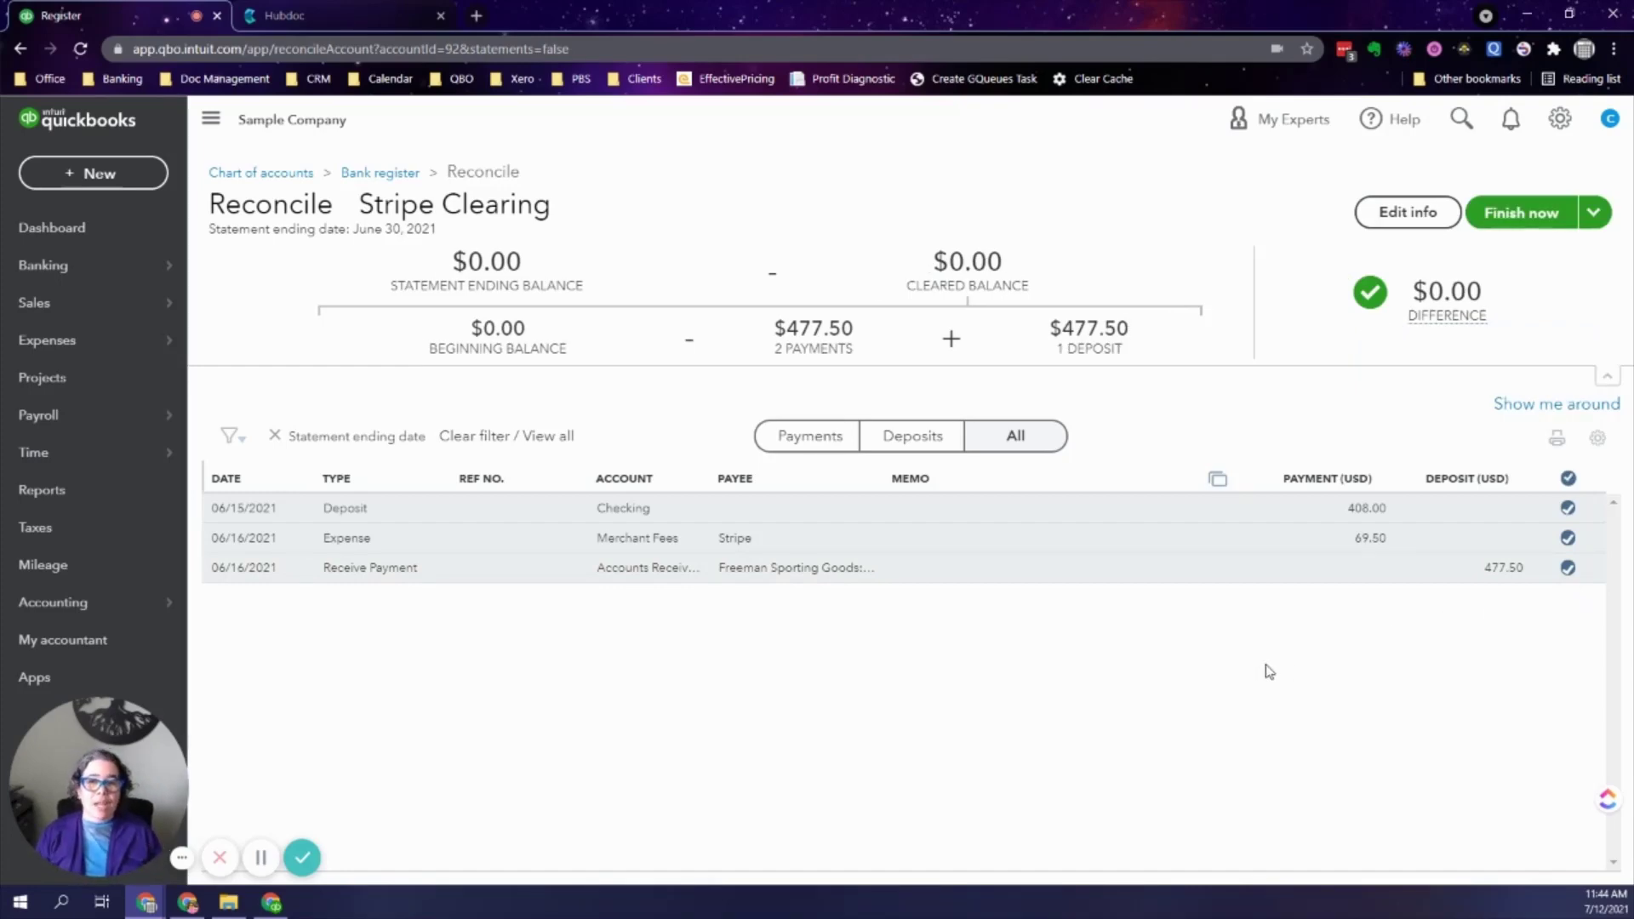
left_click(1507, 214)
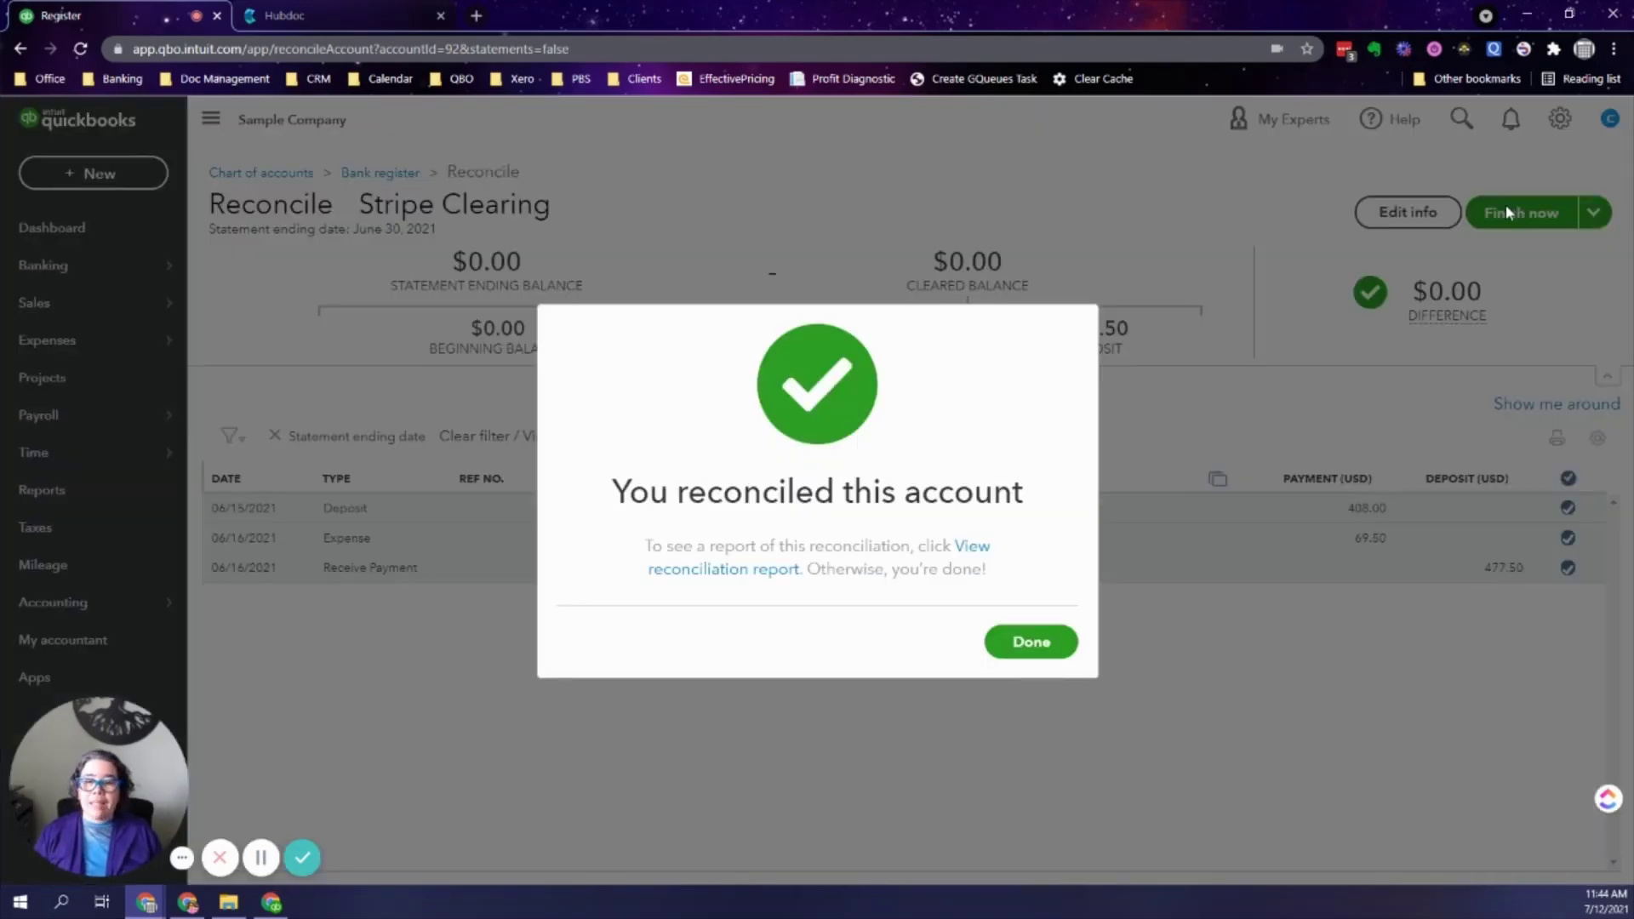
left_click(1031, 643)
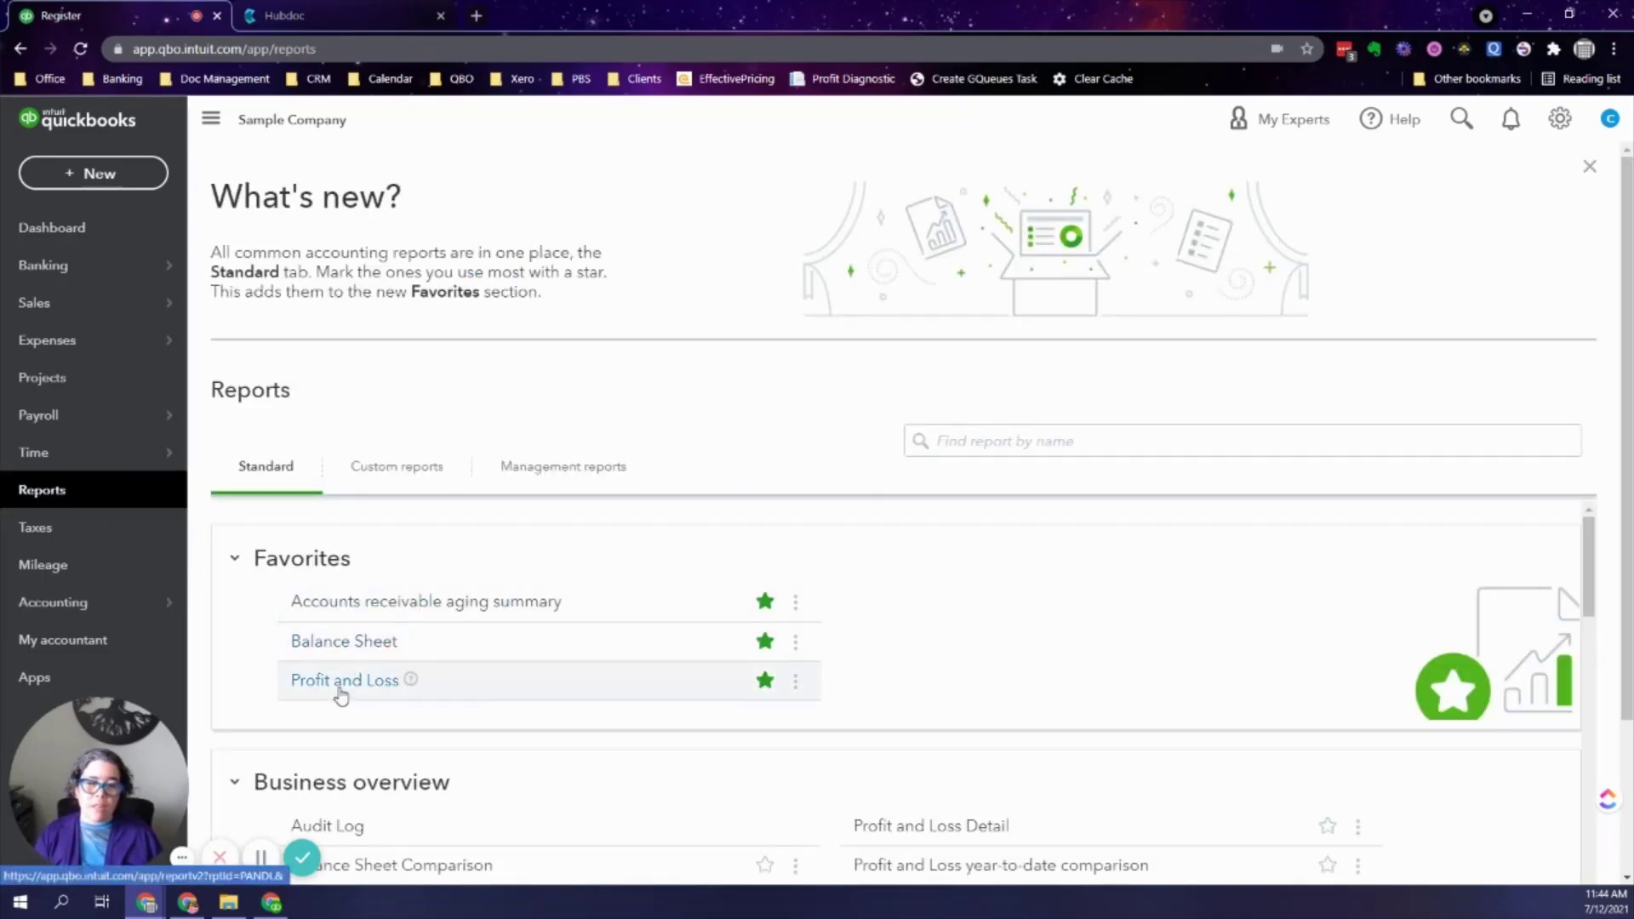
Step: View the Profit and Loss report's expense section, including Merchant Fees
left_click(340, 686)
scroll(918, 544, "down", 3)
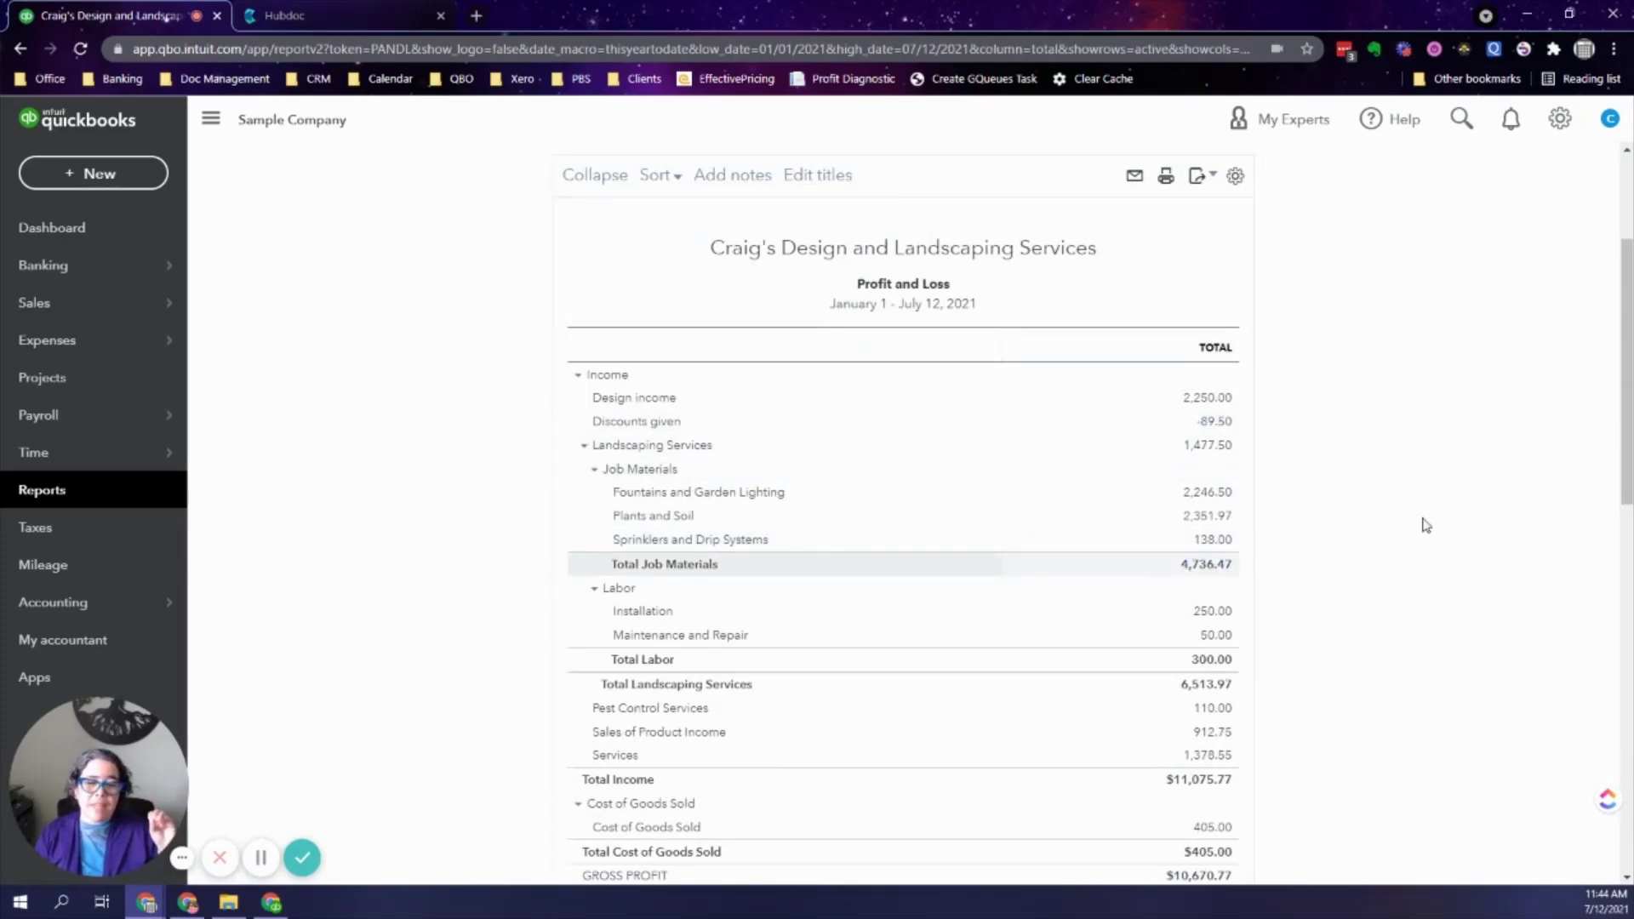
left_click_drag(1628, 461, 1631, 747)
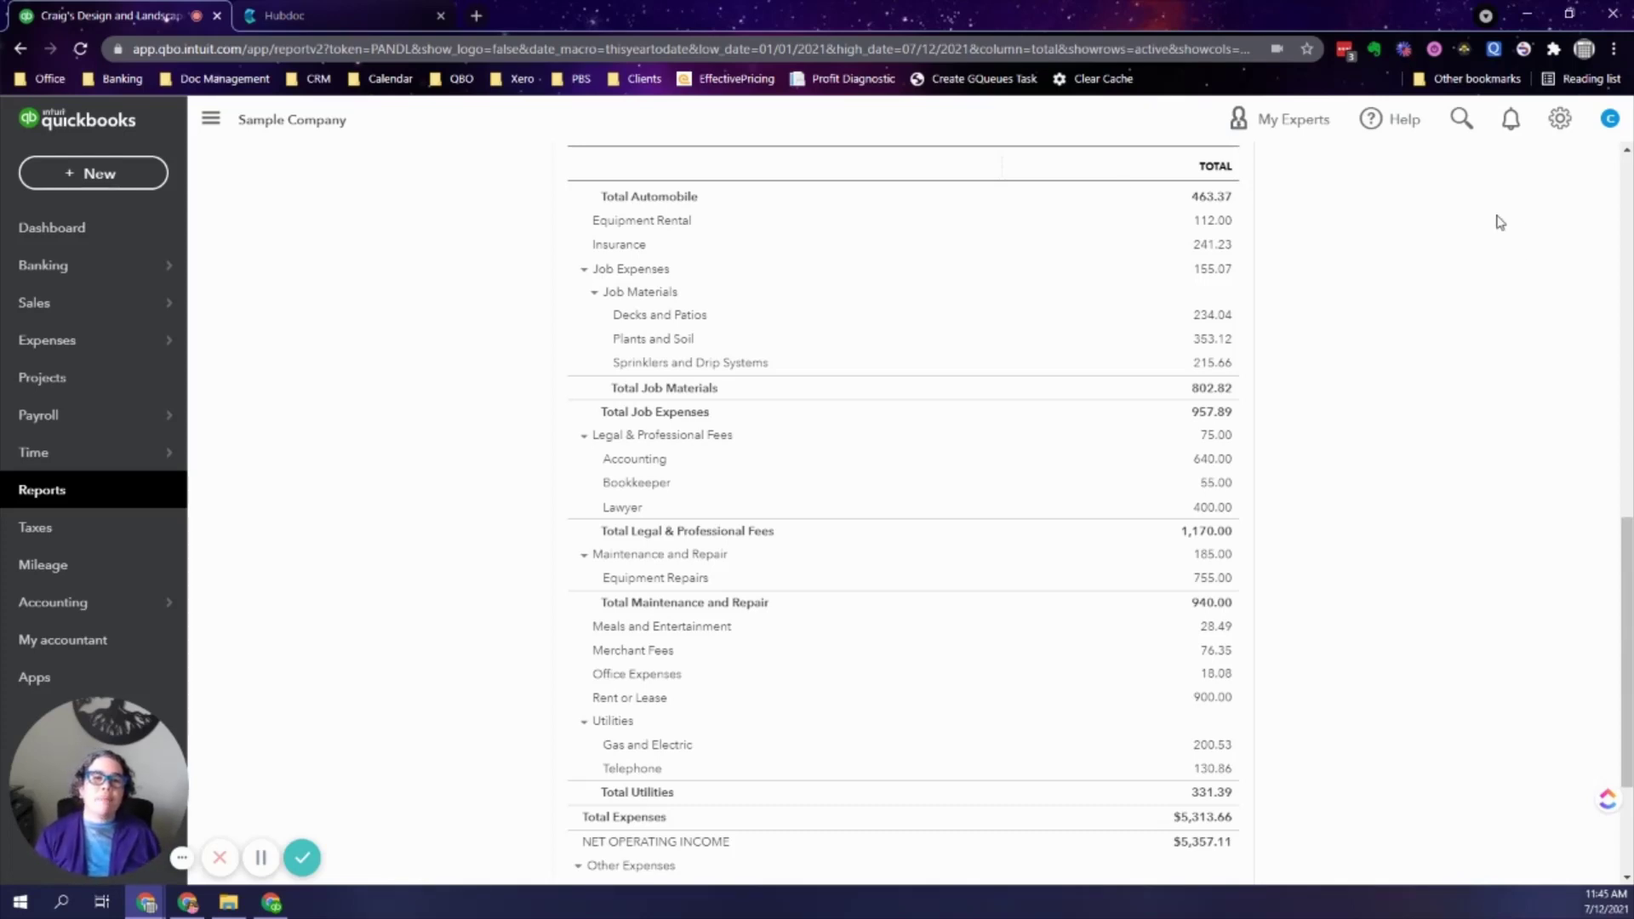
left_click(328, 20)
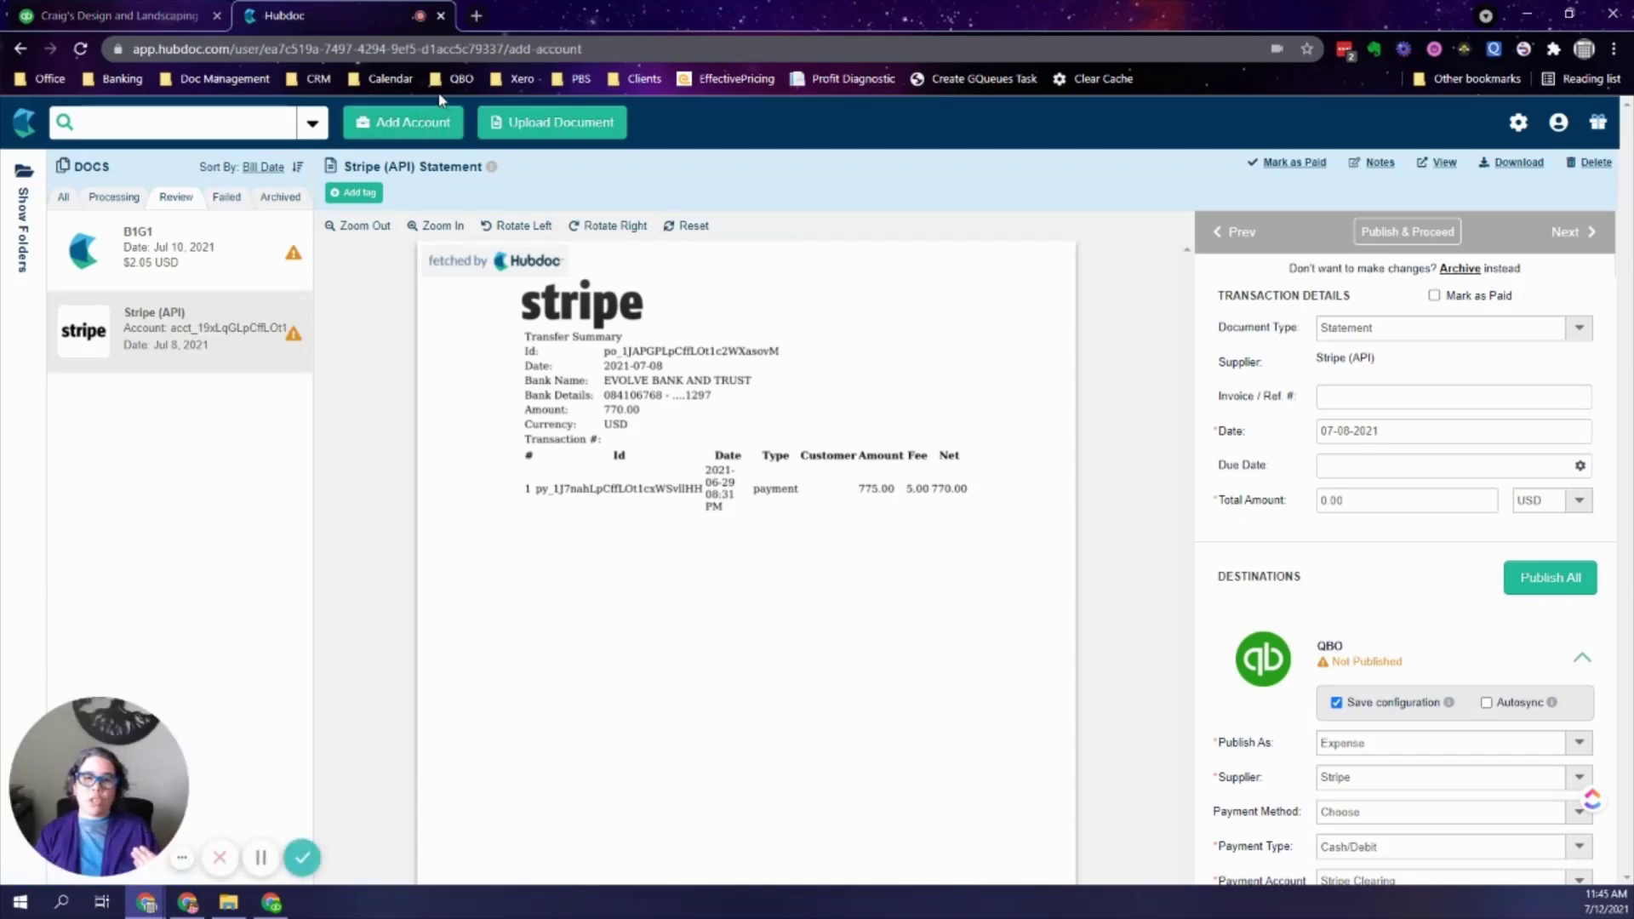
Step: Search Hubdoc's Add Account catalog for 'stripe', then return to the Stripe statement
left_click(431, 117)
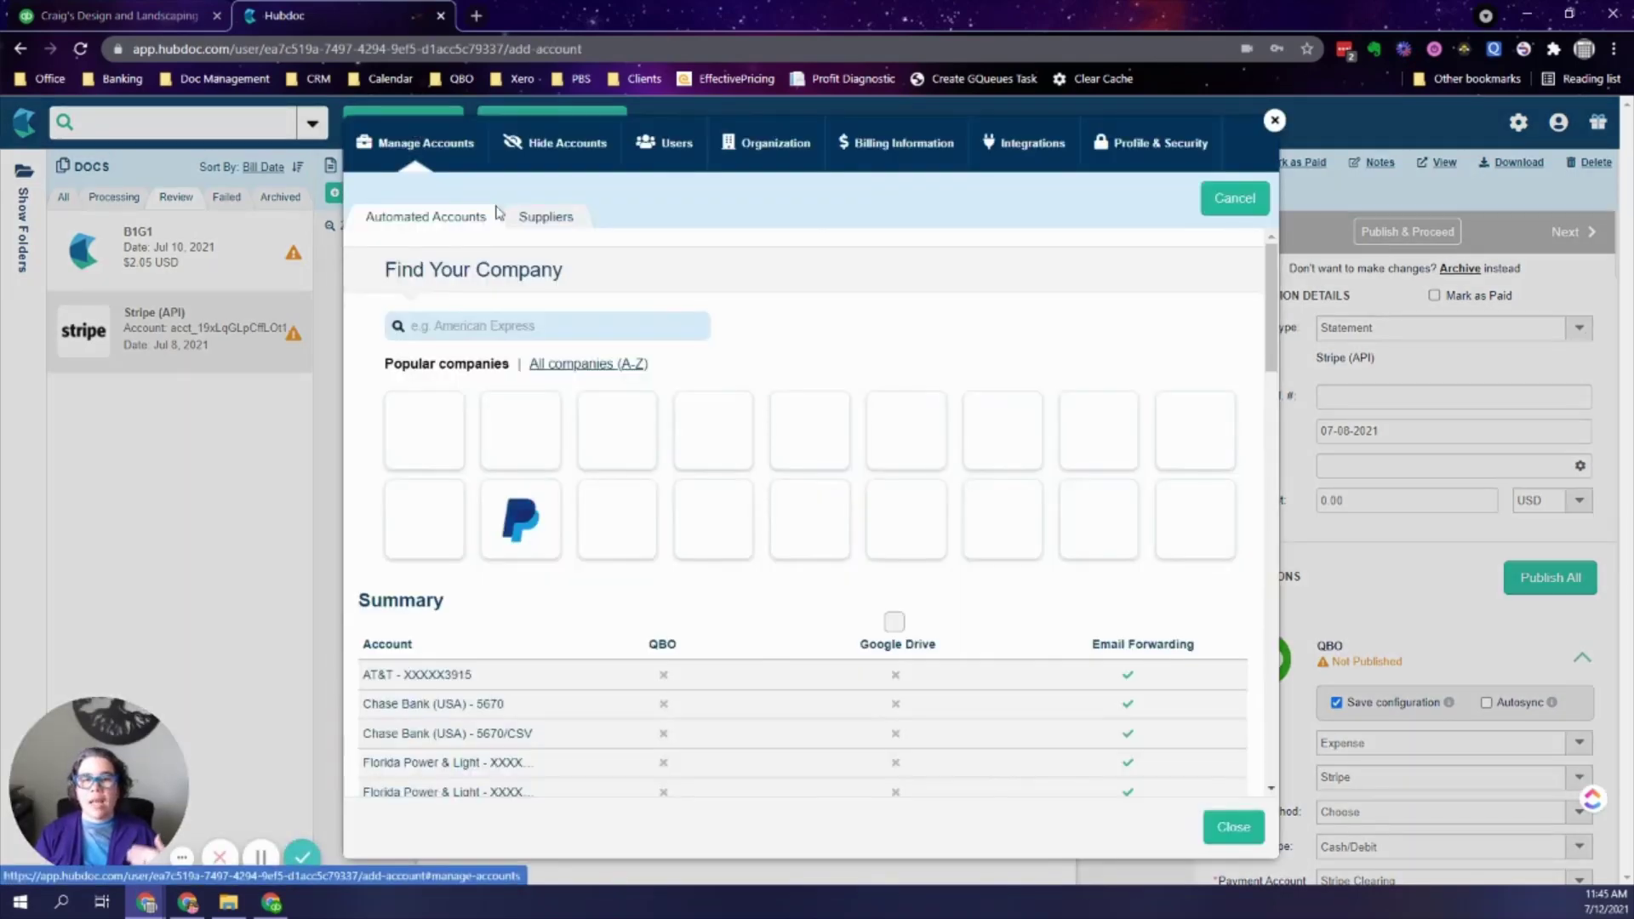
left_click(566, 329)
type("stripe")
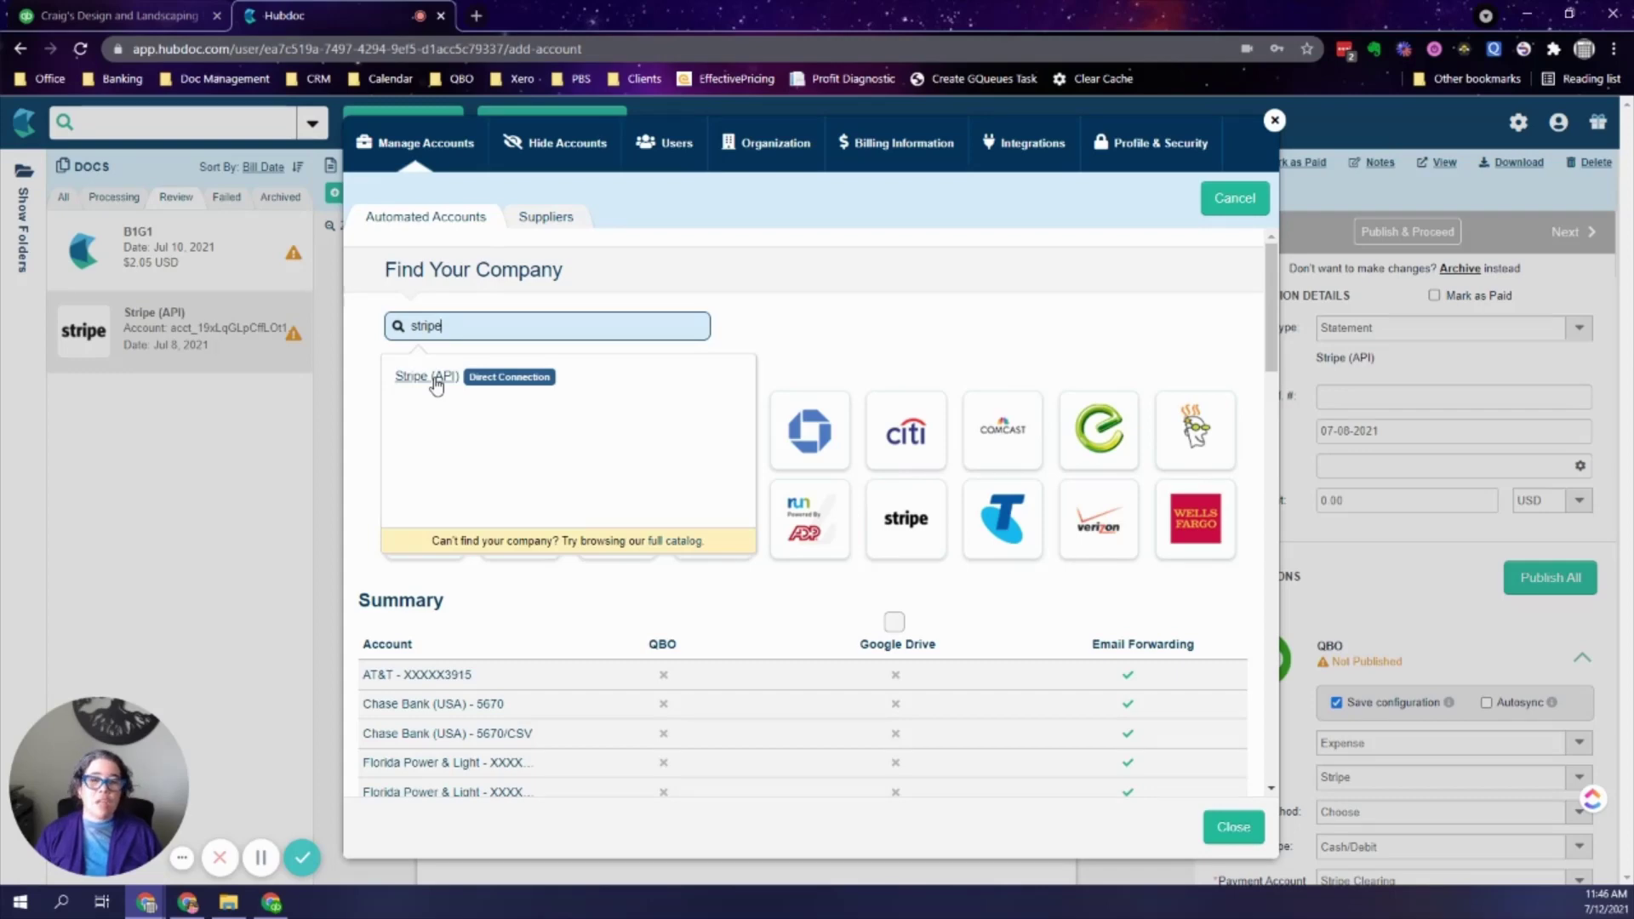
left_click(1275, 122)
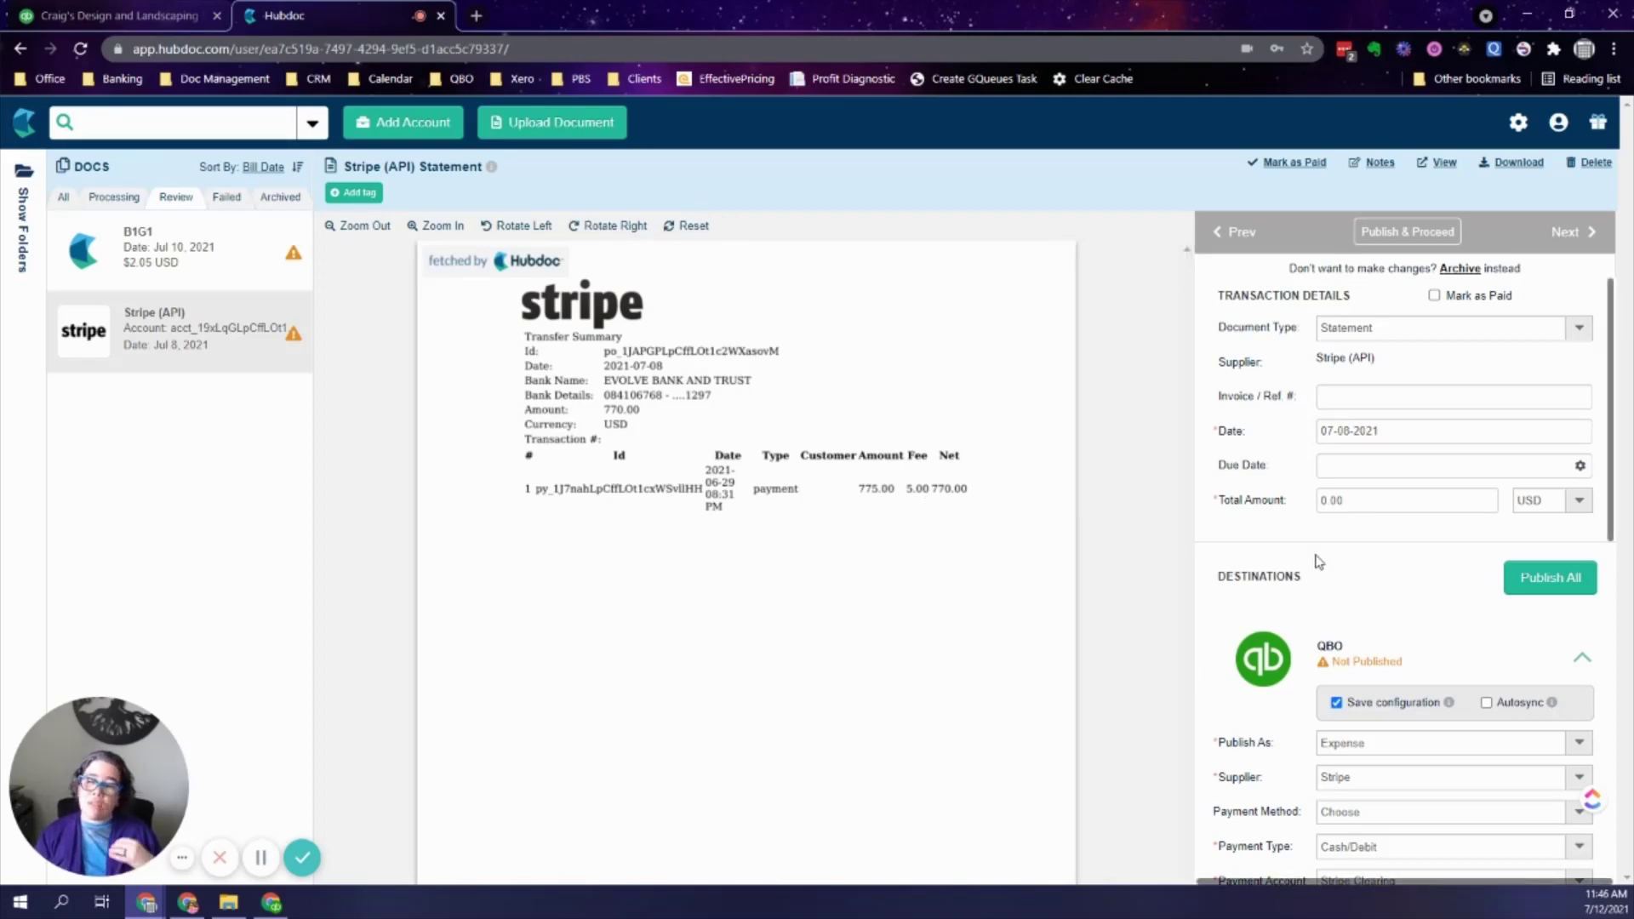
Step: Set the Stripe statement's Line Items option to Multiple in the QBO publishing panel
left_click_drag(1615, 500, 1615, 607)
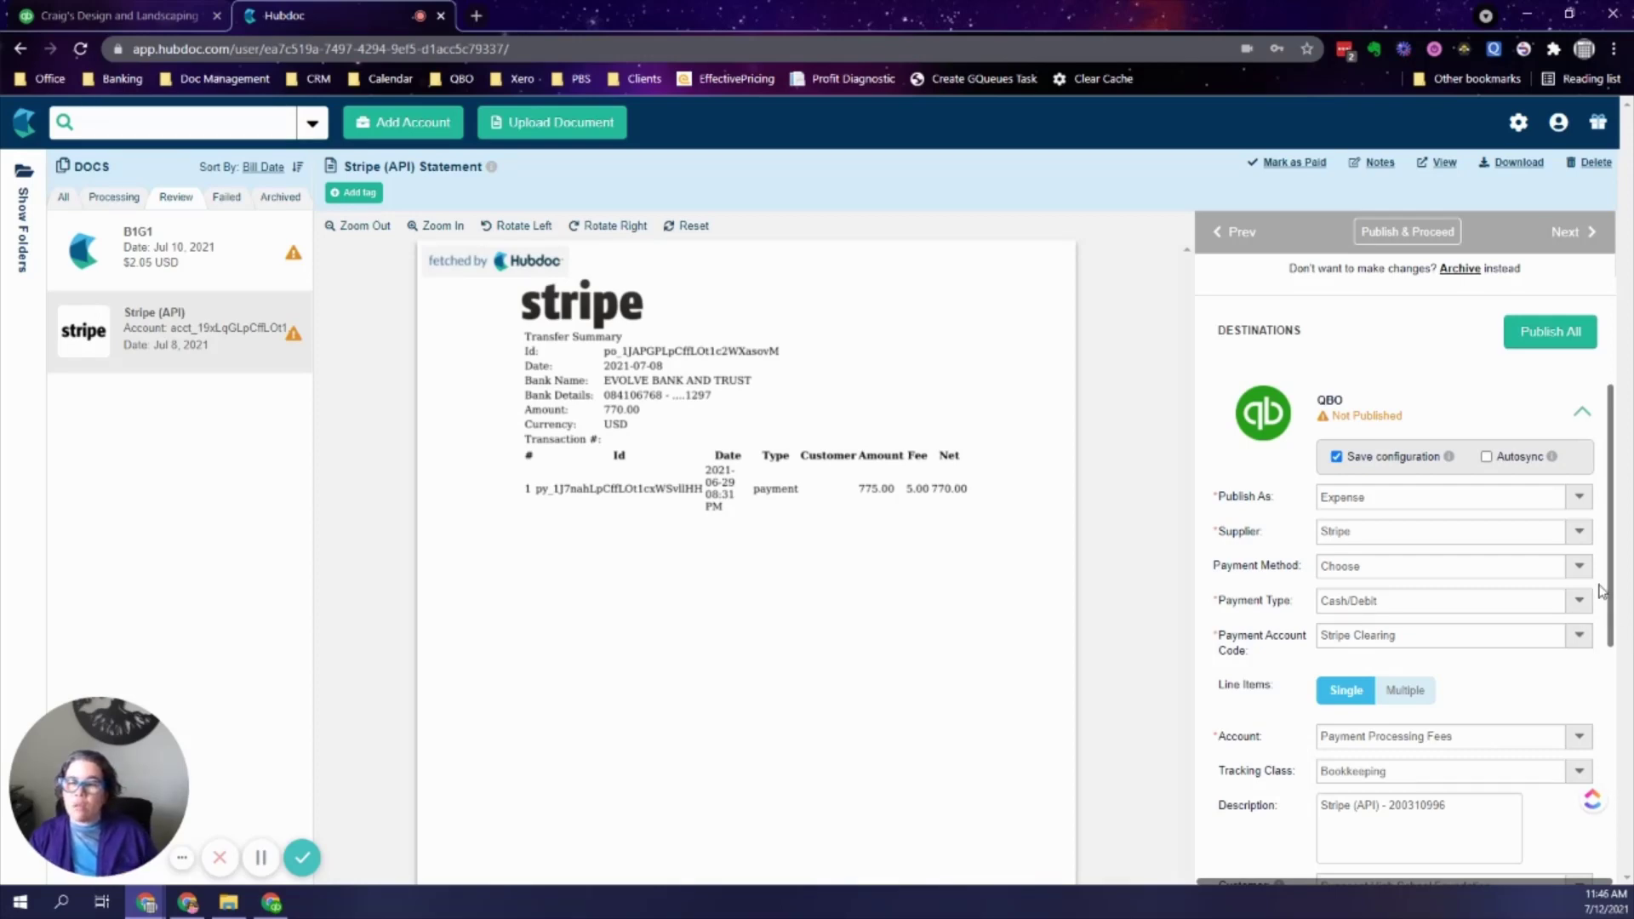
scroll(1612, 618, "down", 1)
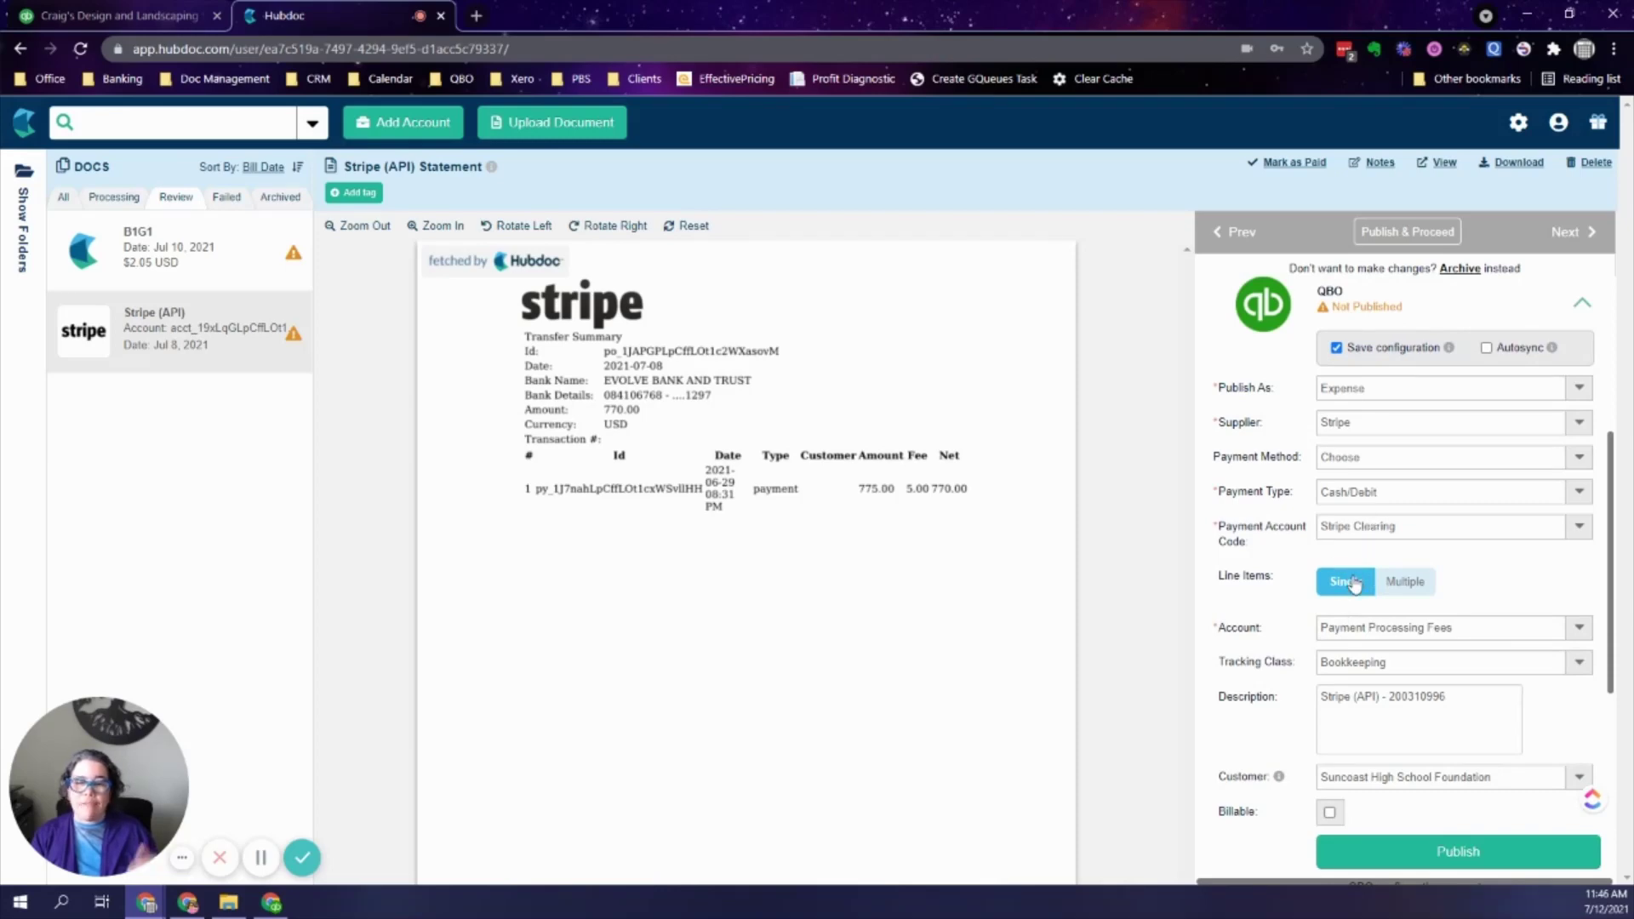
left_click(1404, 582)
Step: Assign the first line to Payment Processing Fees, then cancel the line-item edits
left_click(404, 675)
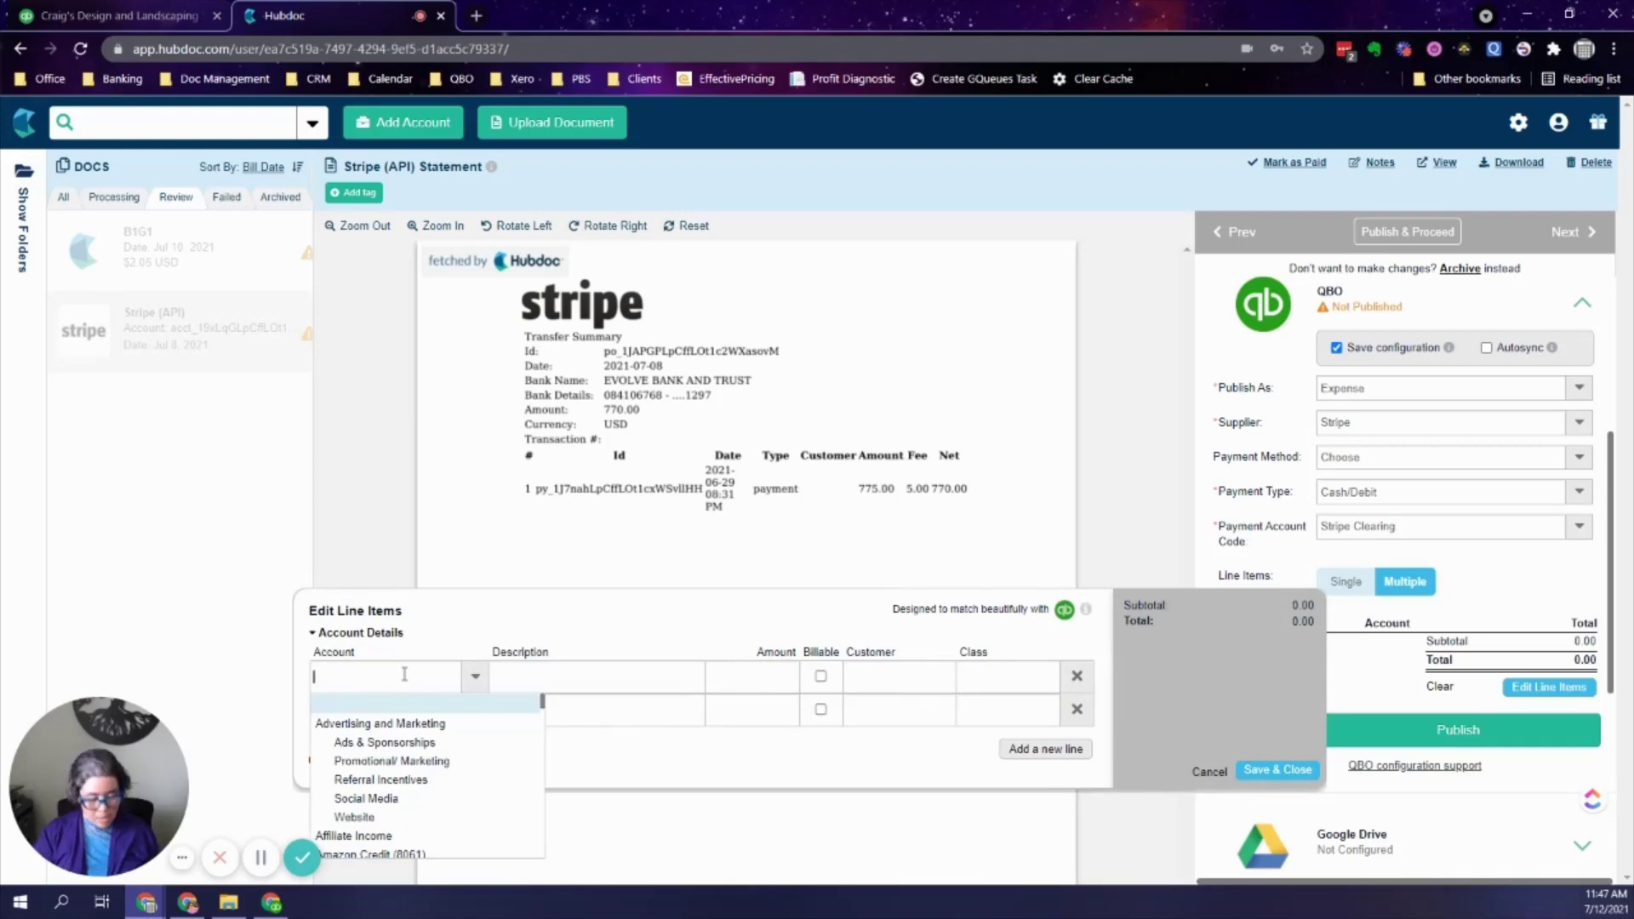
type("payment")
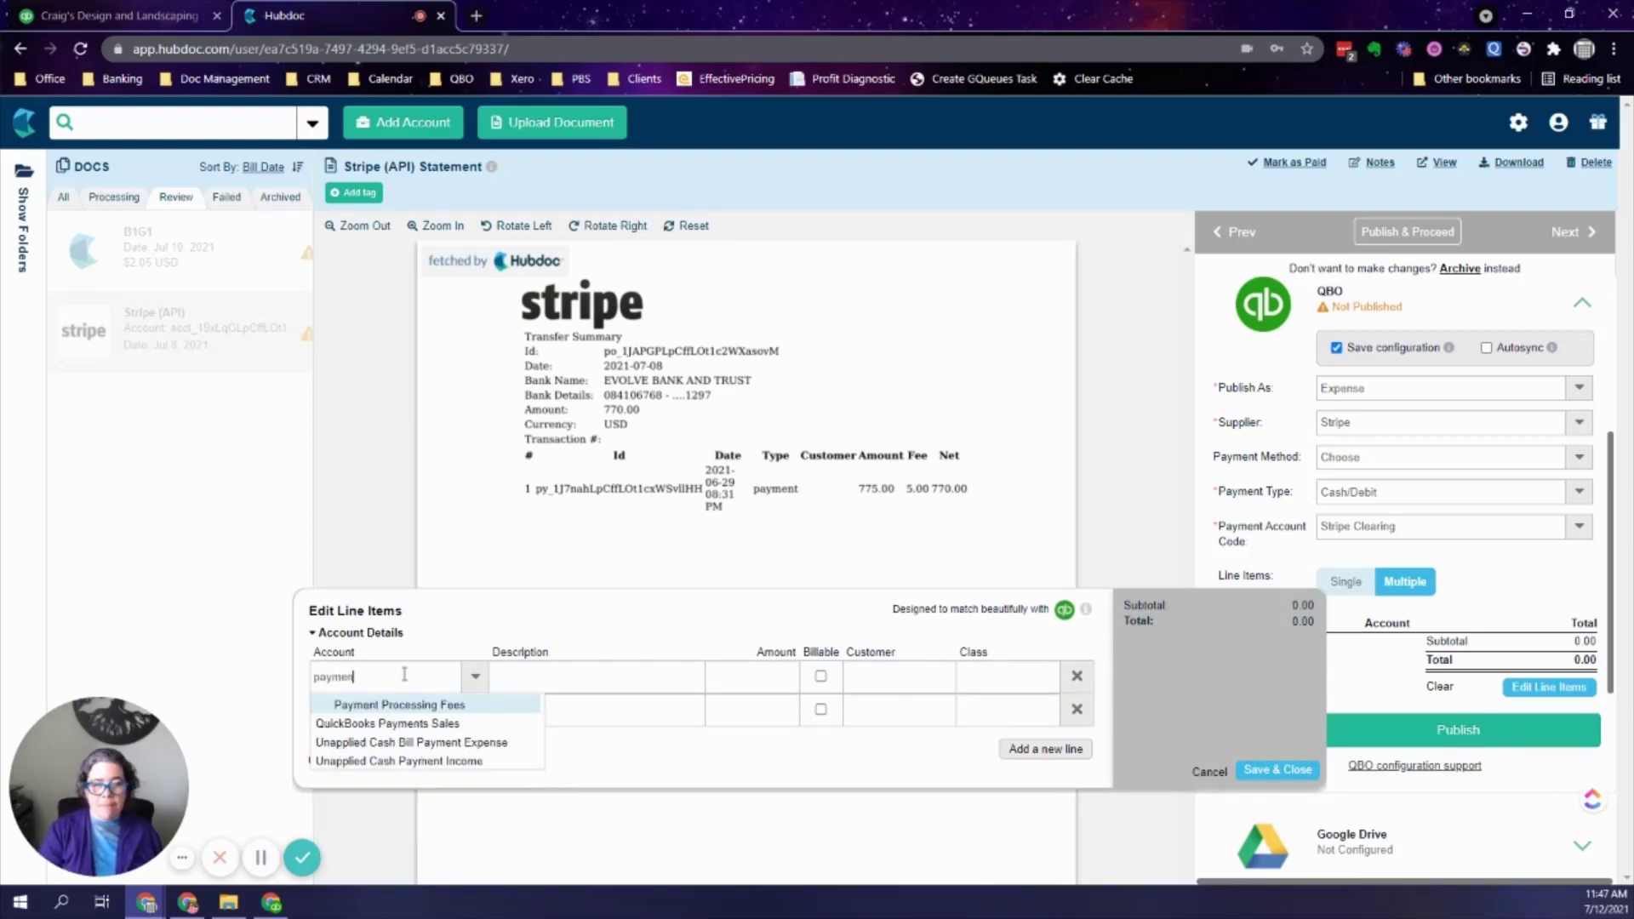
left_click(368, 706)
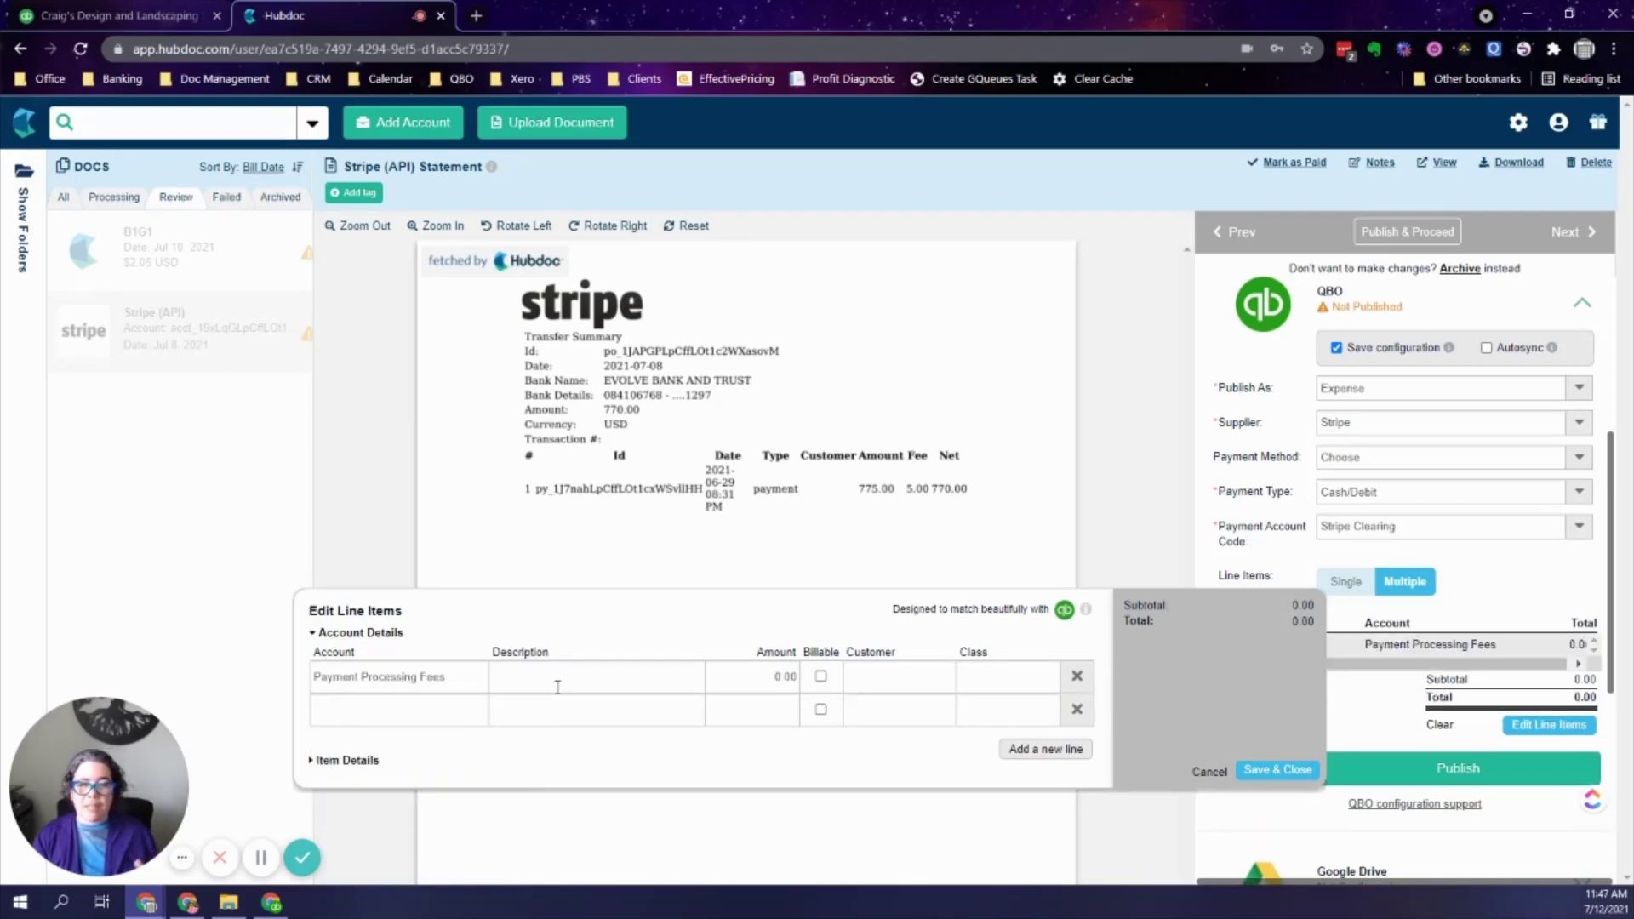
left_click(774, 672)
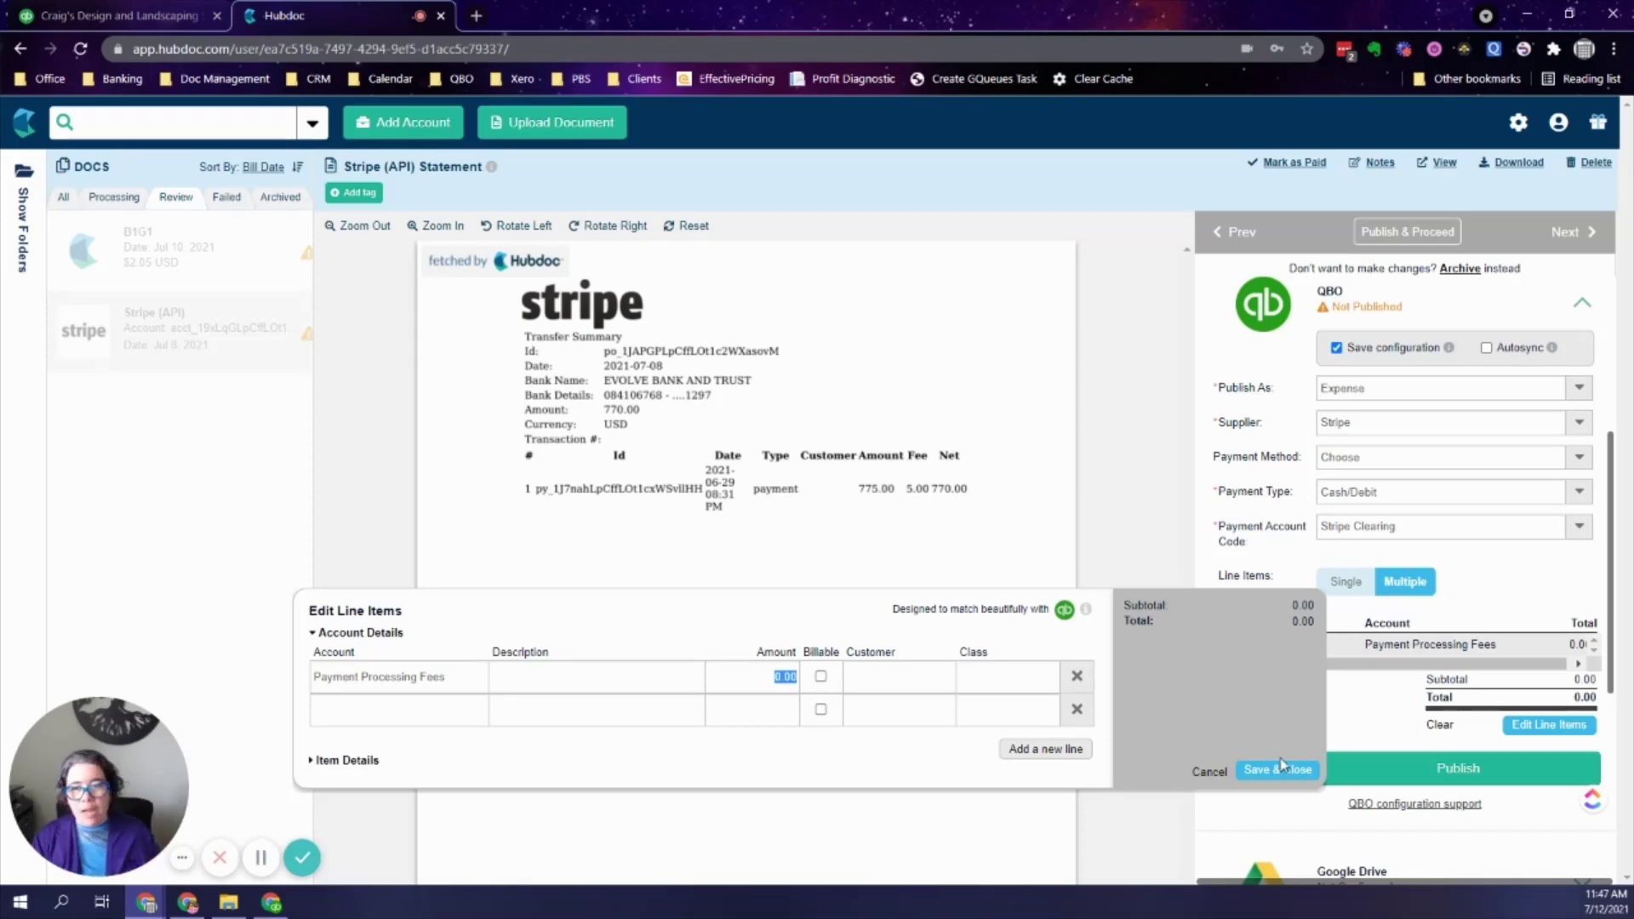
left_click(1197, 771)
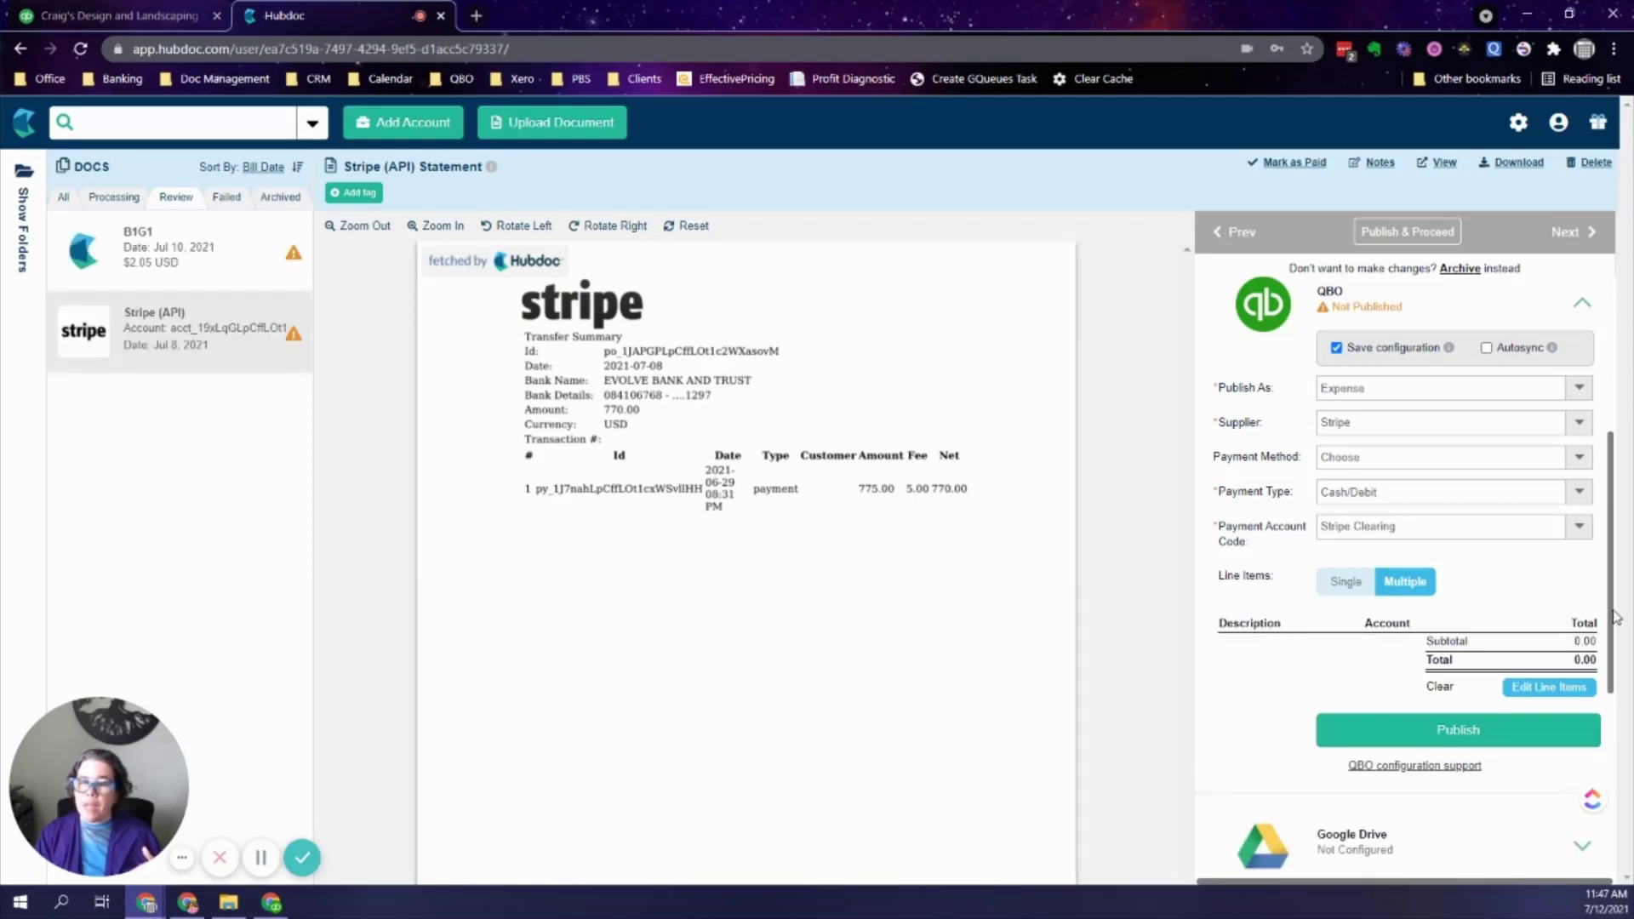
Step: Use a single line item with its account set to Payment Processing Fees
scroll(1552, 651, "down", 1)
left_click(1362, 544)
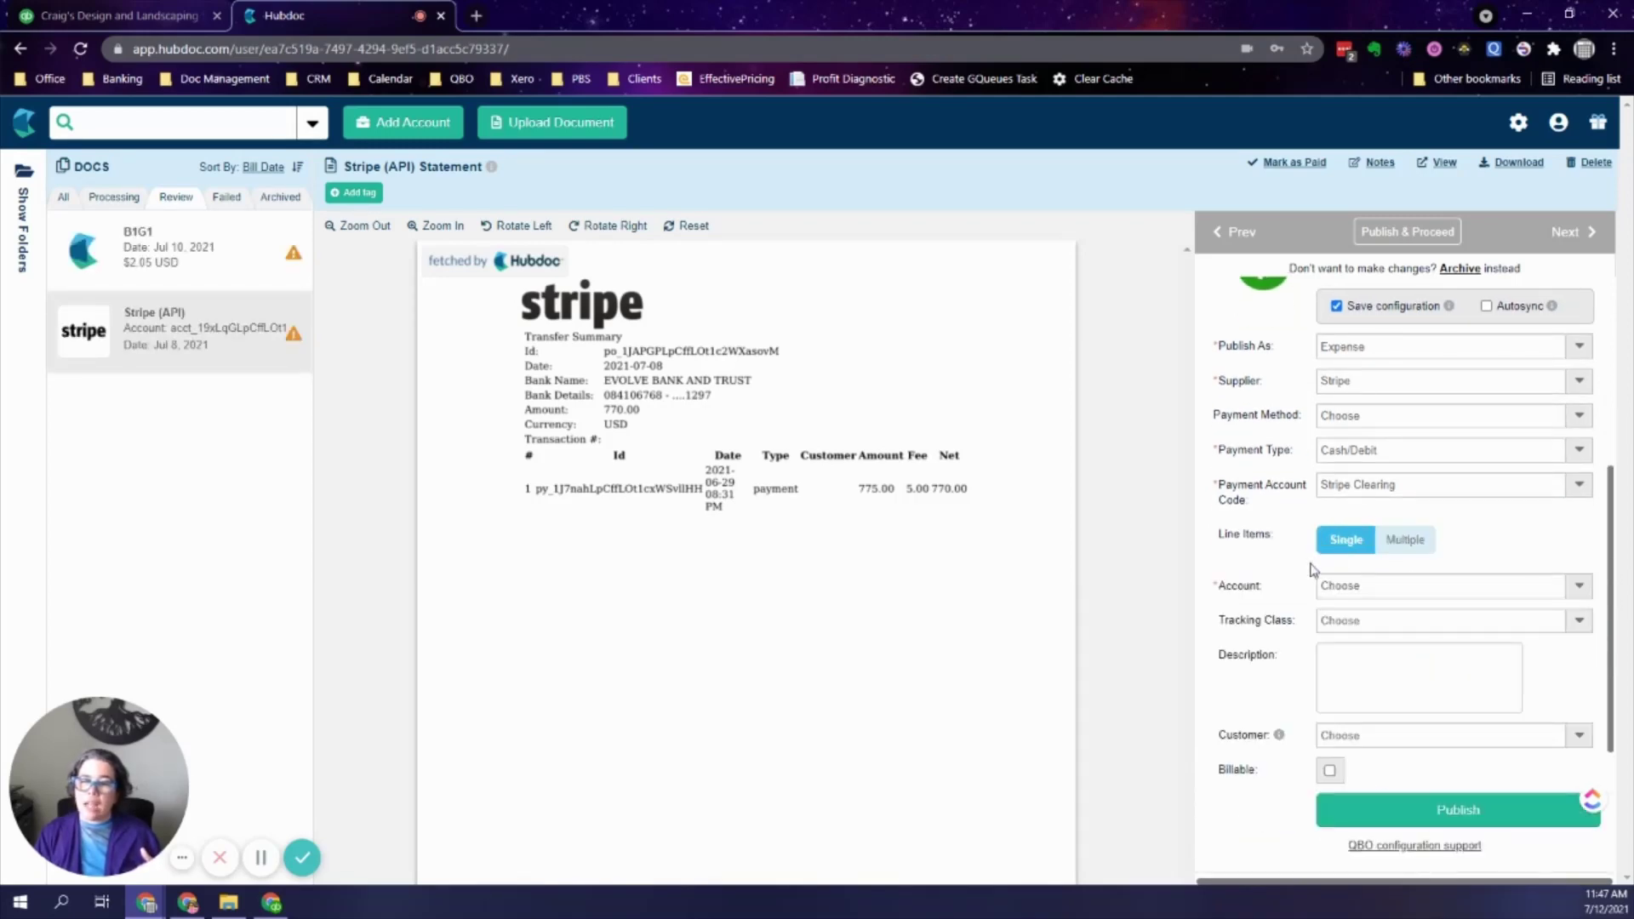
left_click(1353, 584)
type("payment")
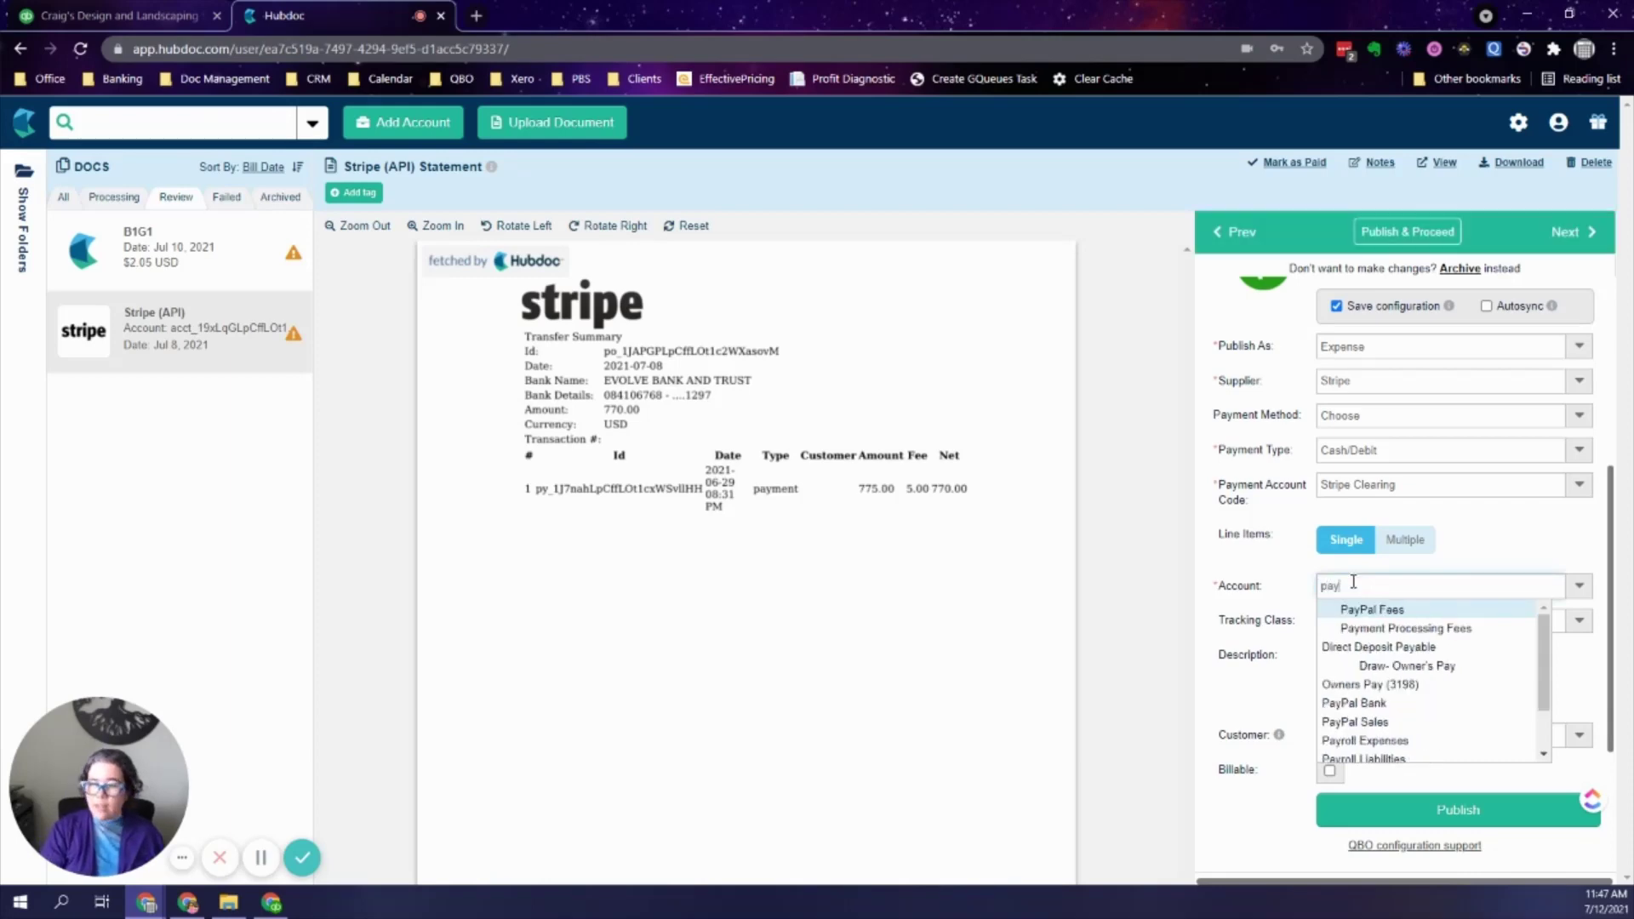
left_click(1362, 610)
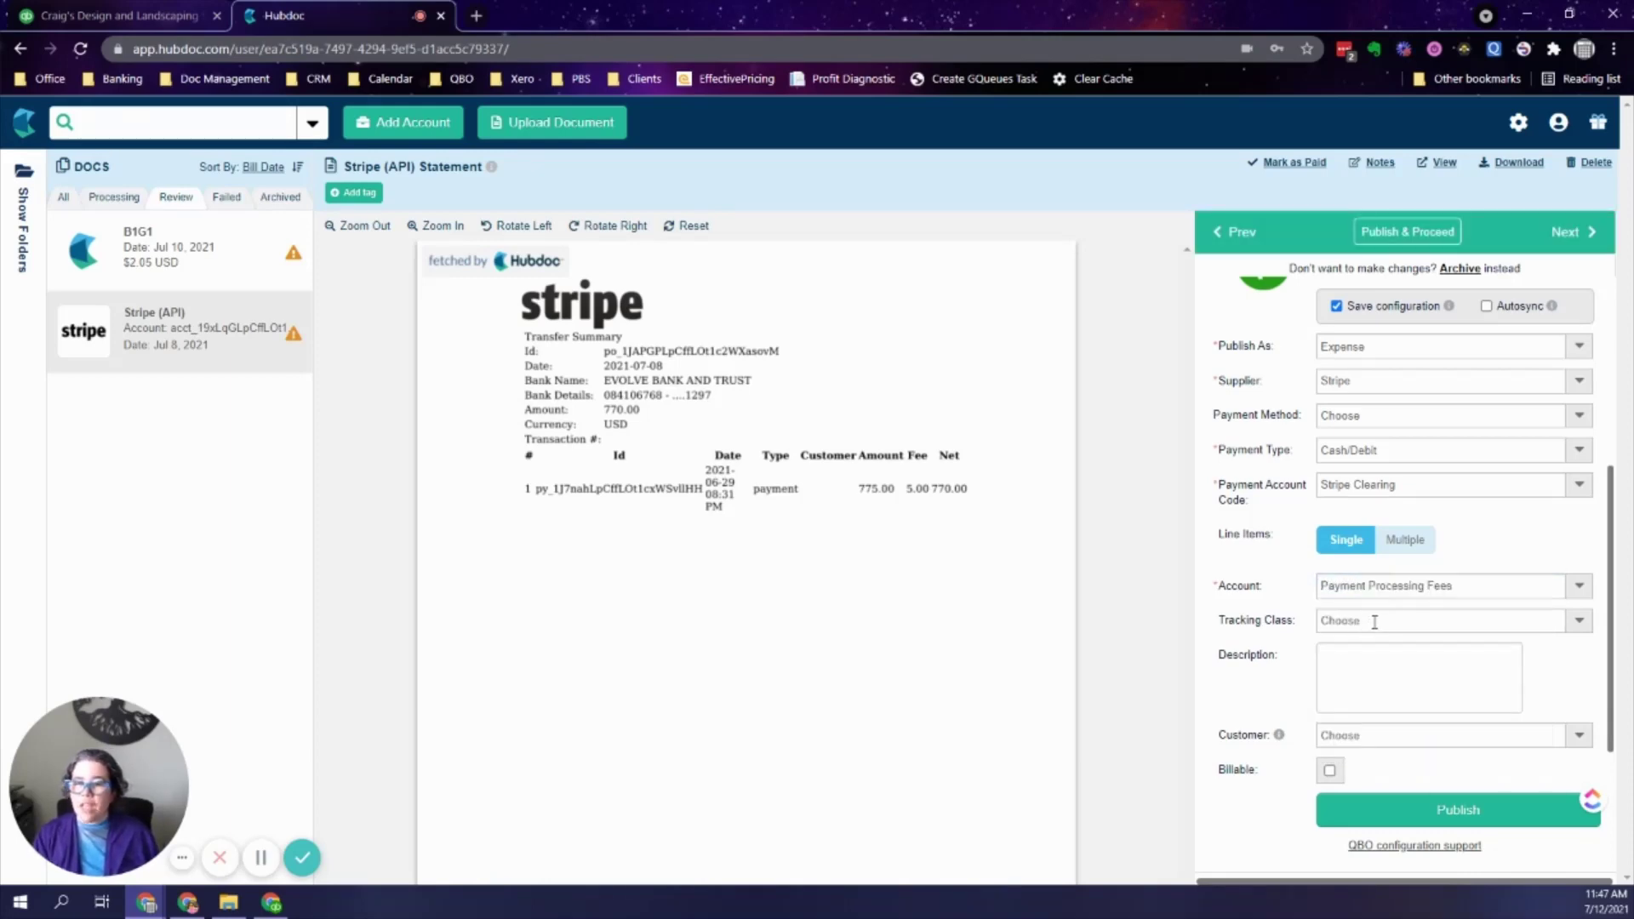